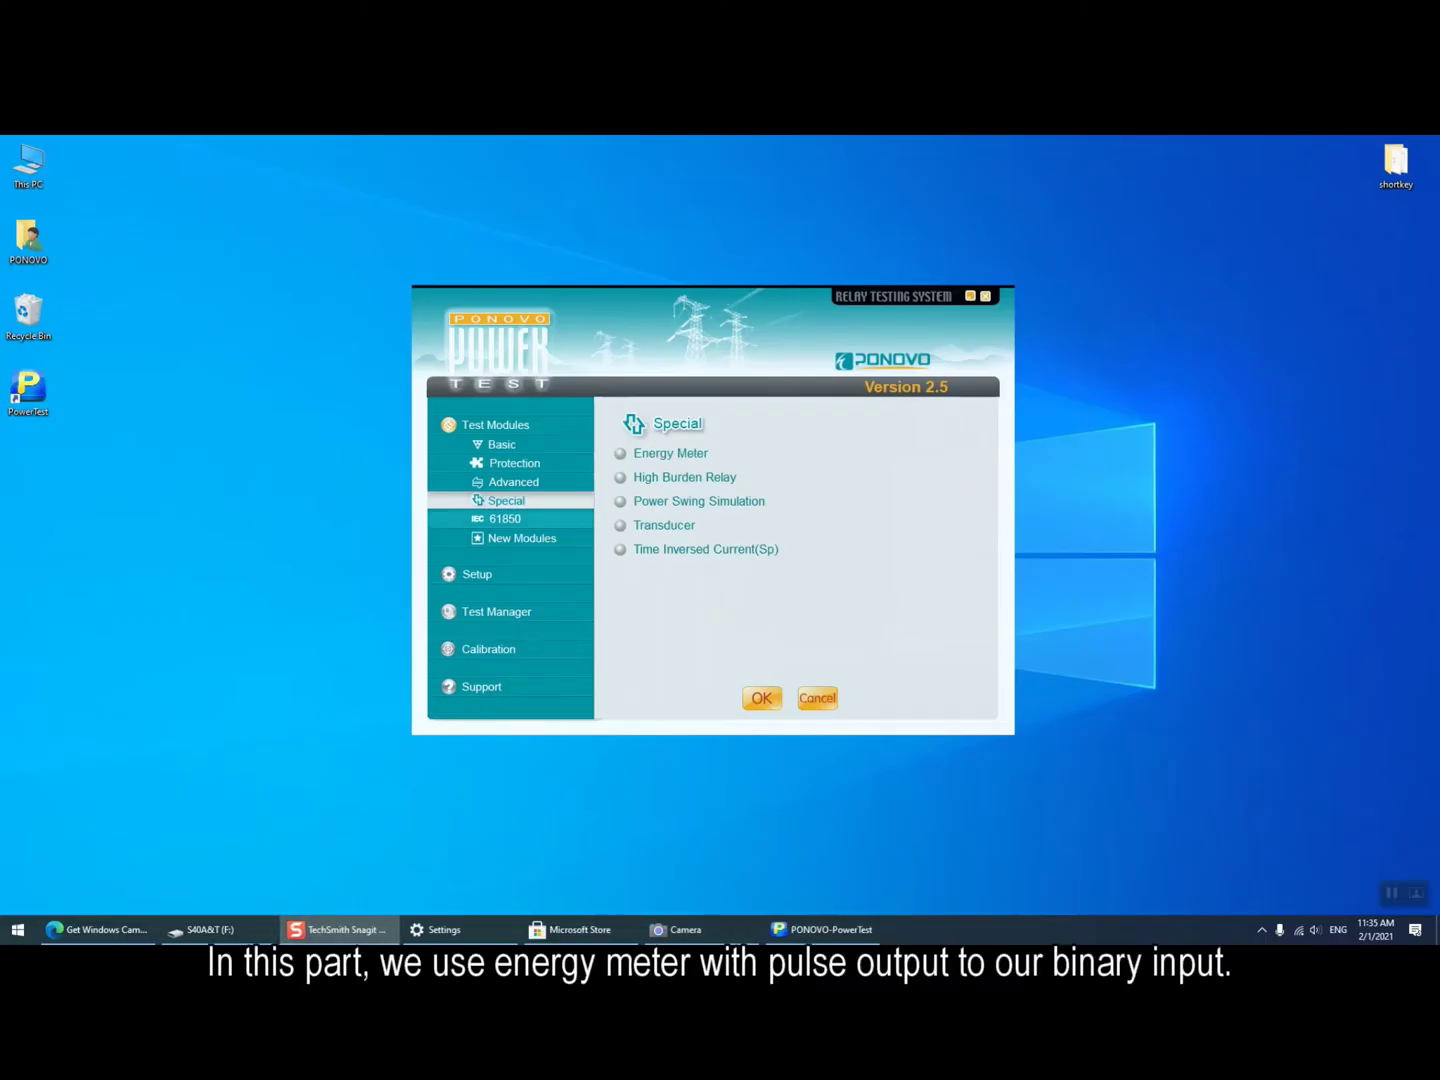
Open the Energy Meter test module and accept 380 V rated voltage and 5 A rated current in the system settings.
left_click(670, 454)
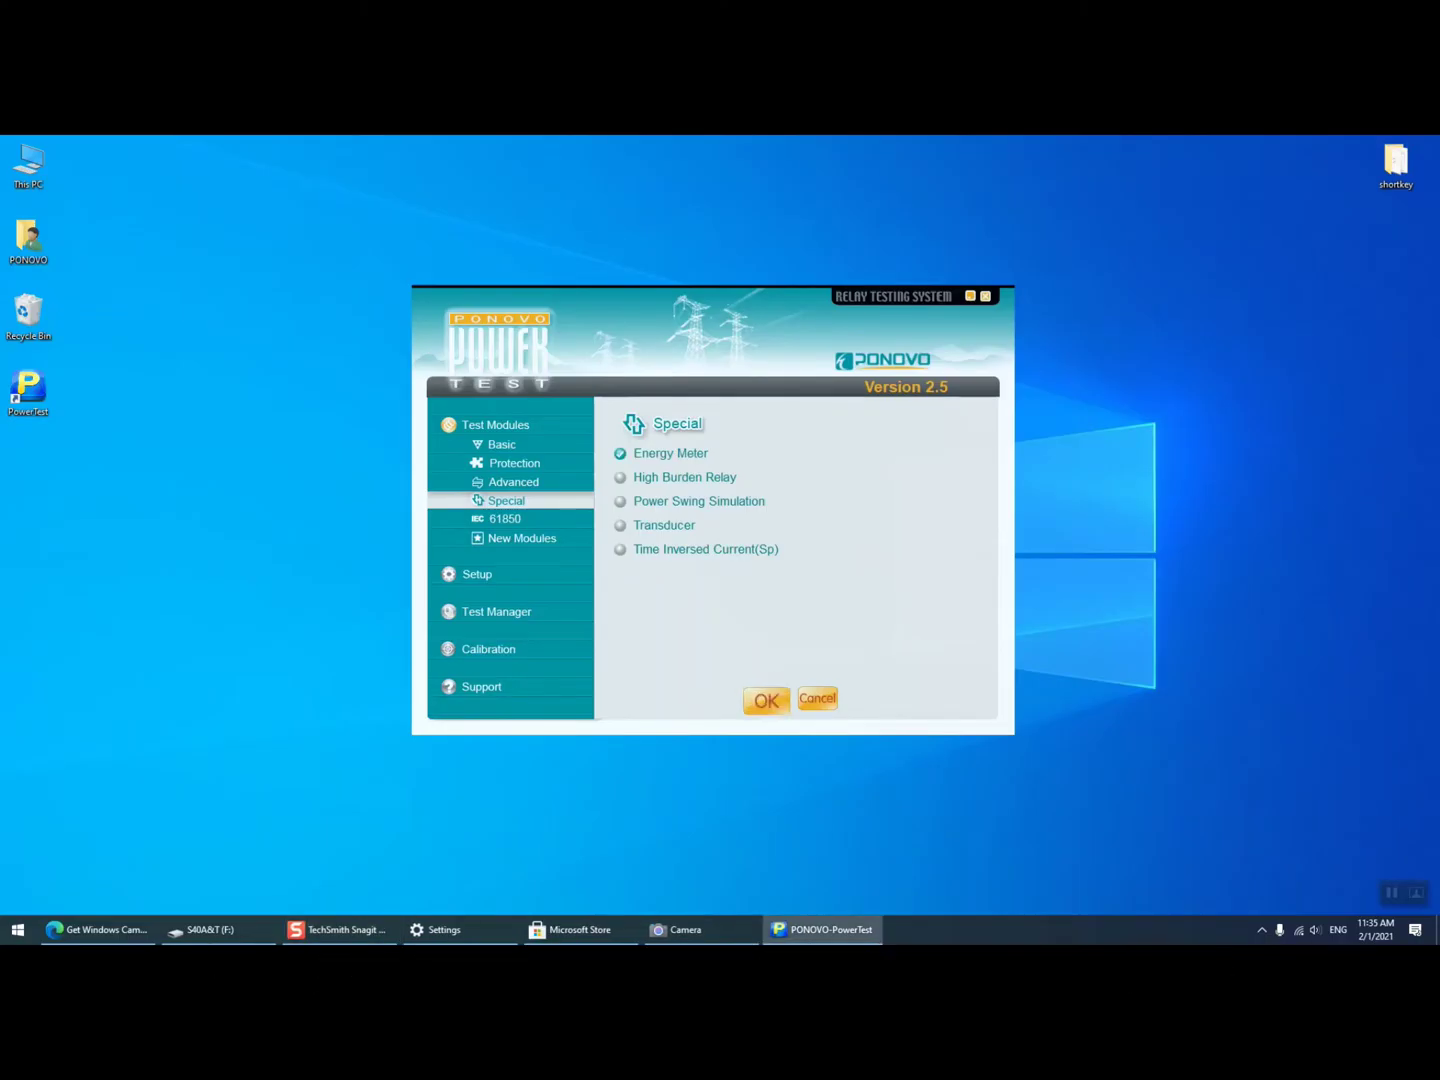
left_click(761, 698)
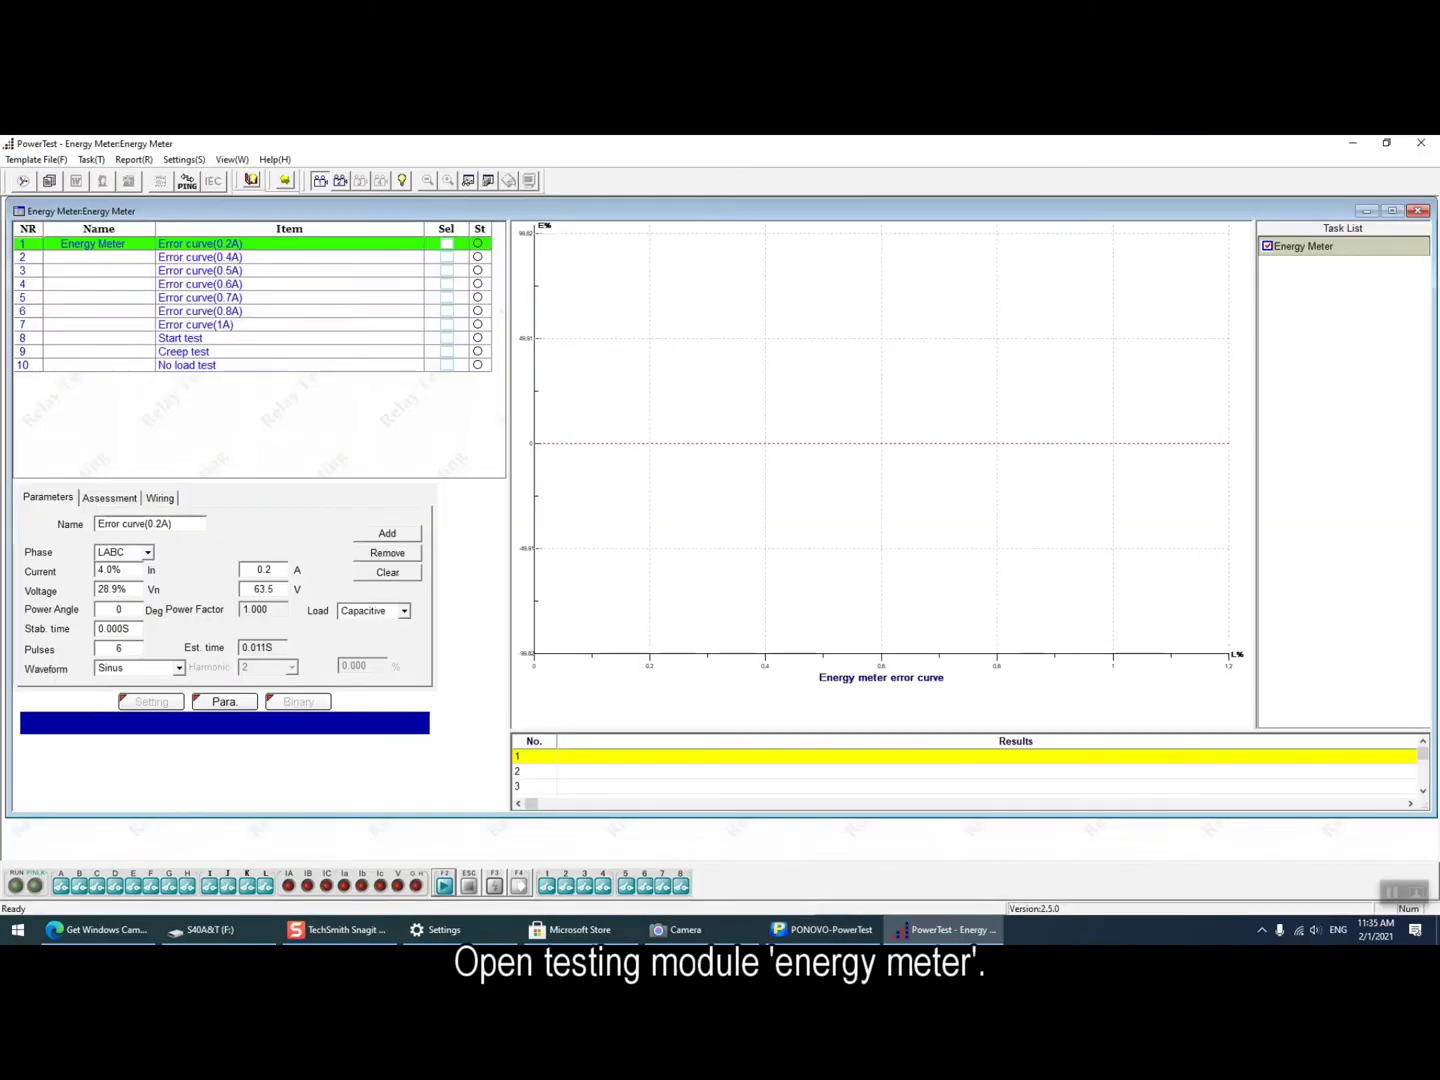
left_click(184, 159)
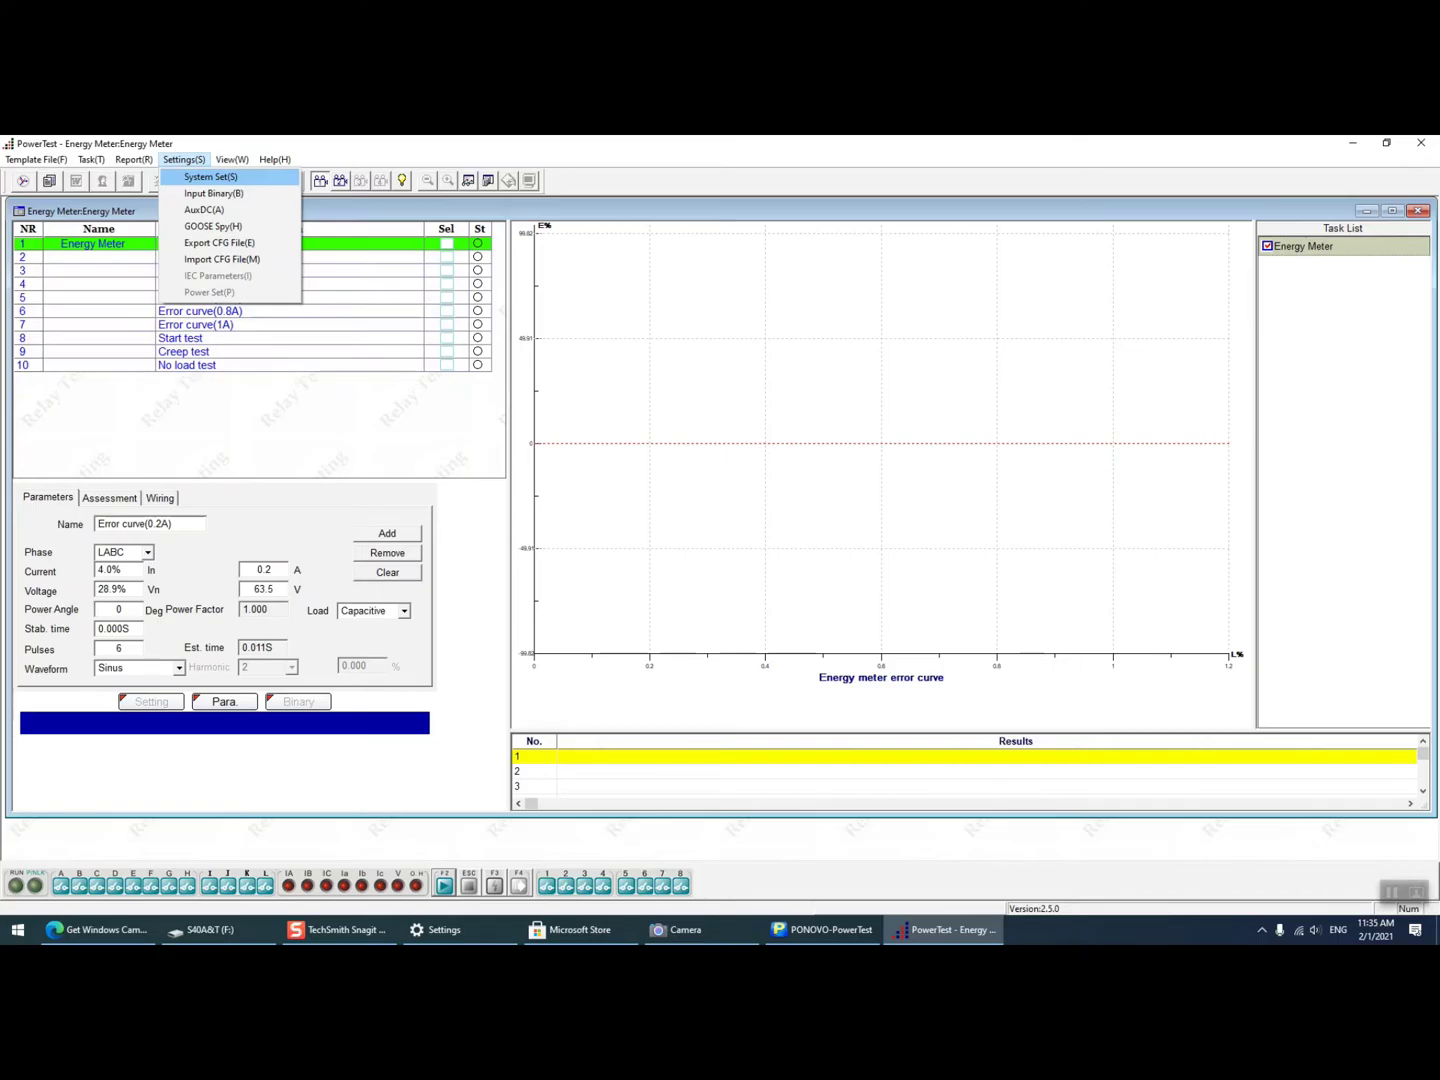
left_click(210, 176)
left_click(644, 341)
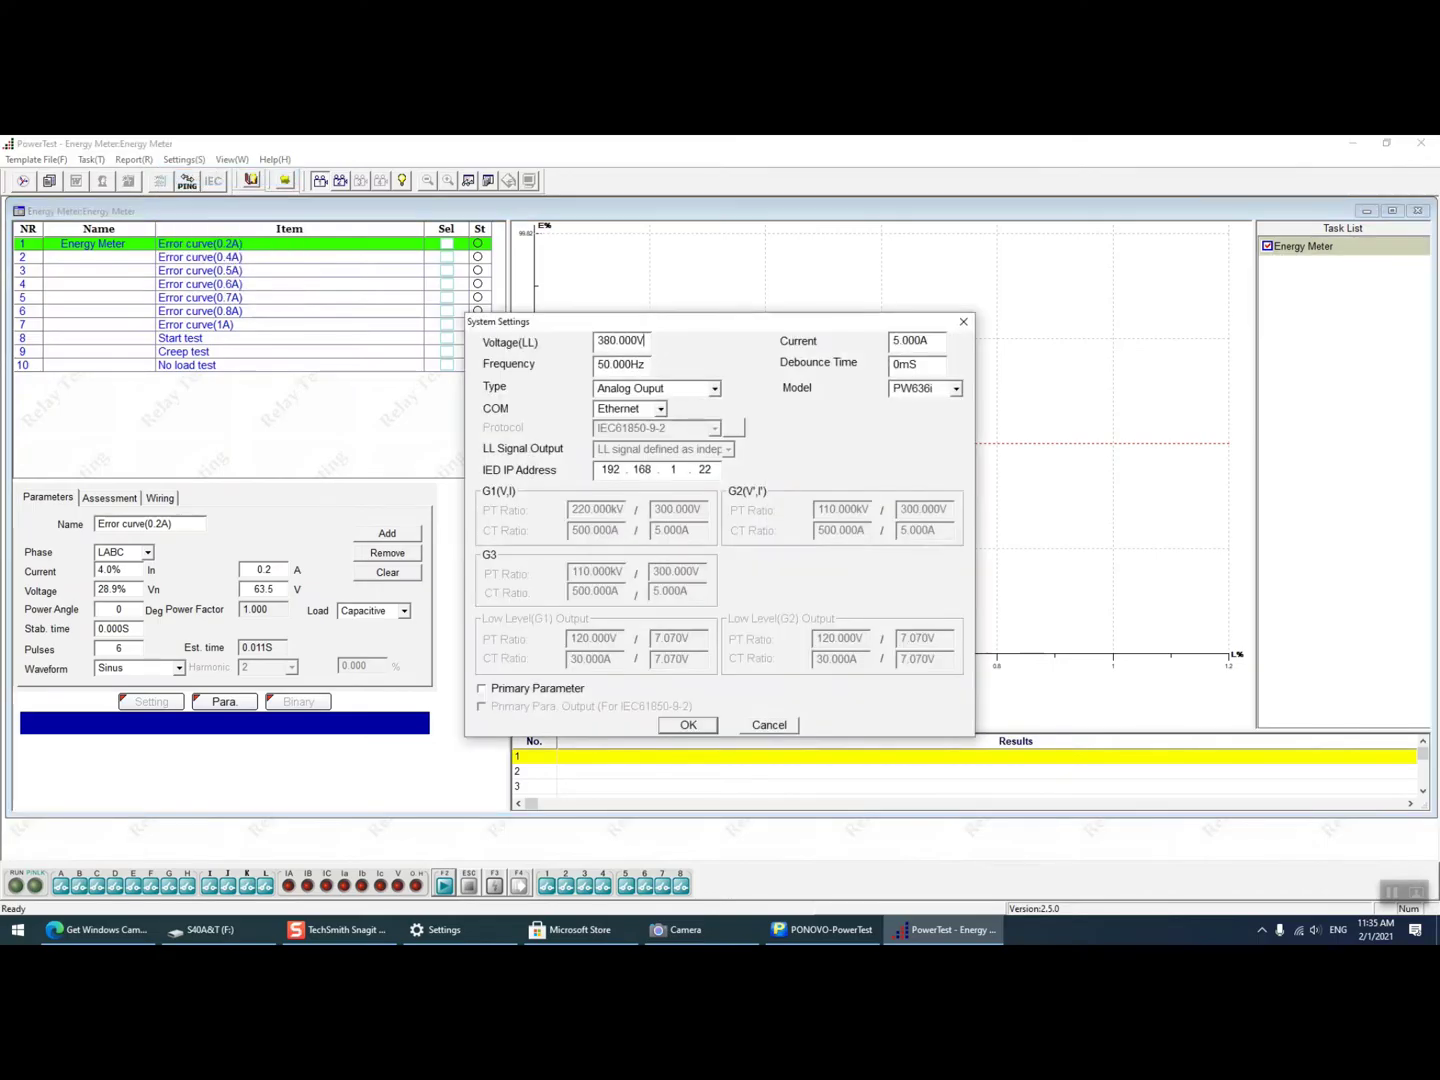
left_click(928, 341)
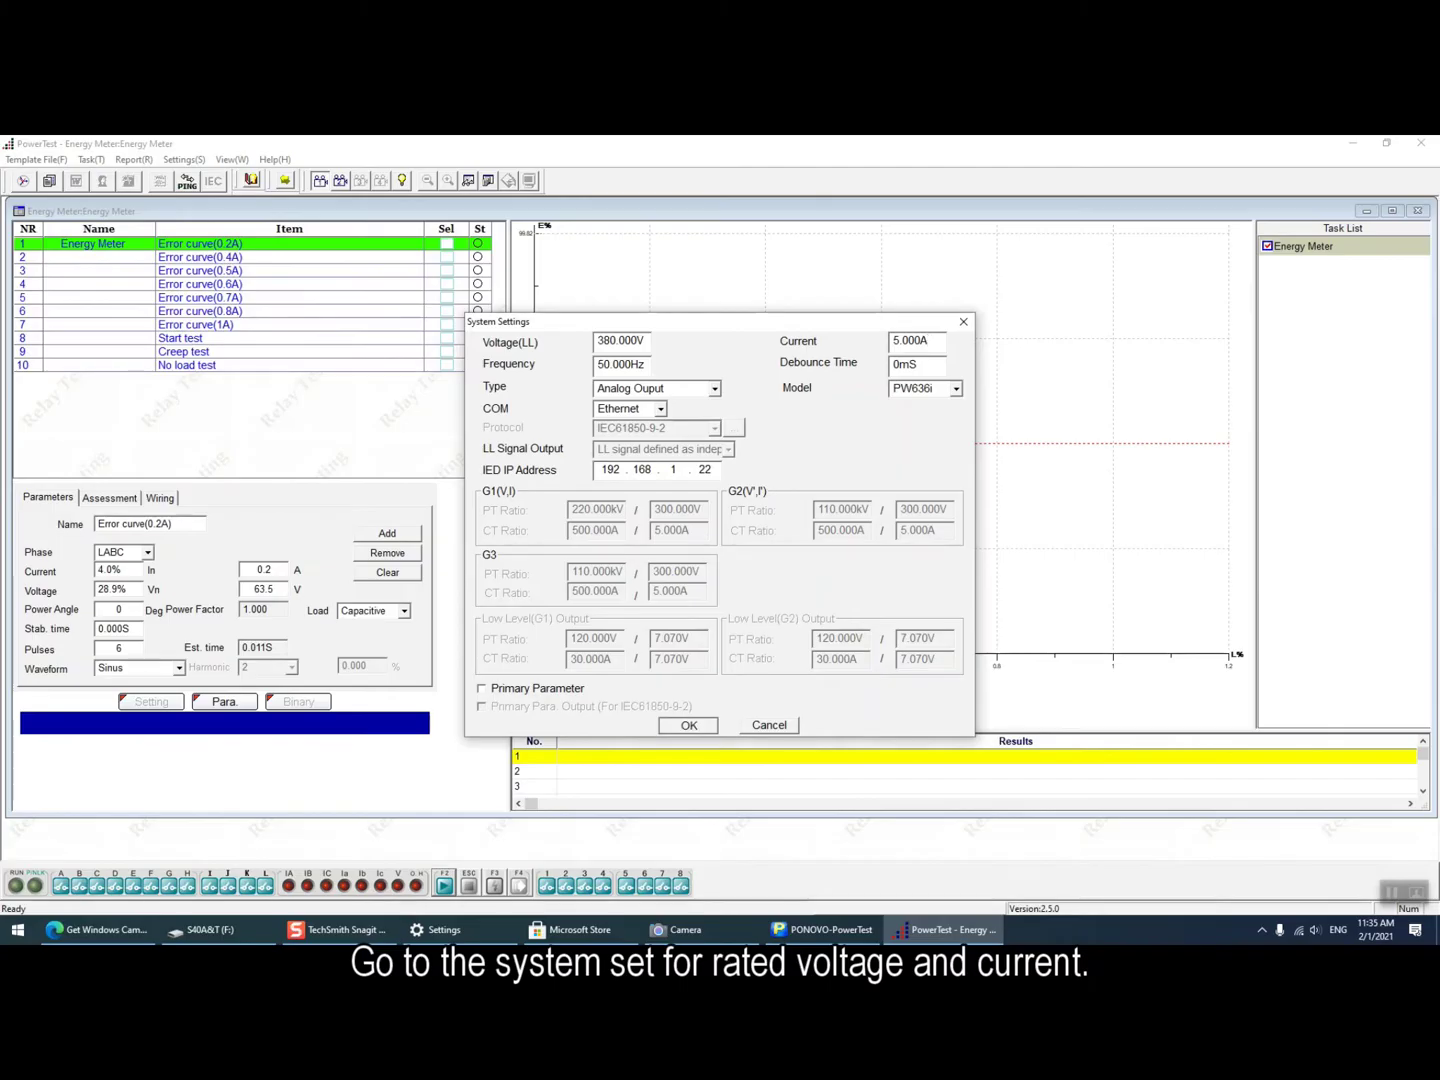
left_click(688, 725)
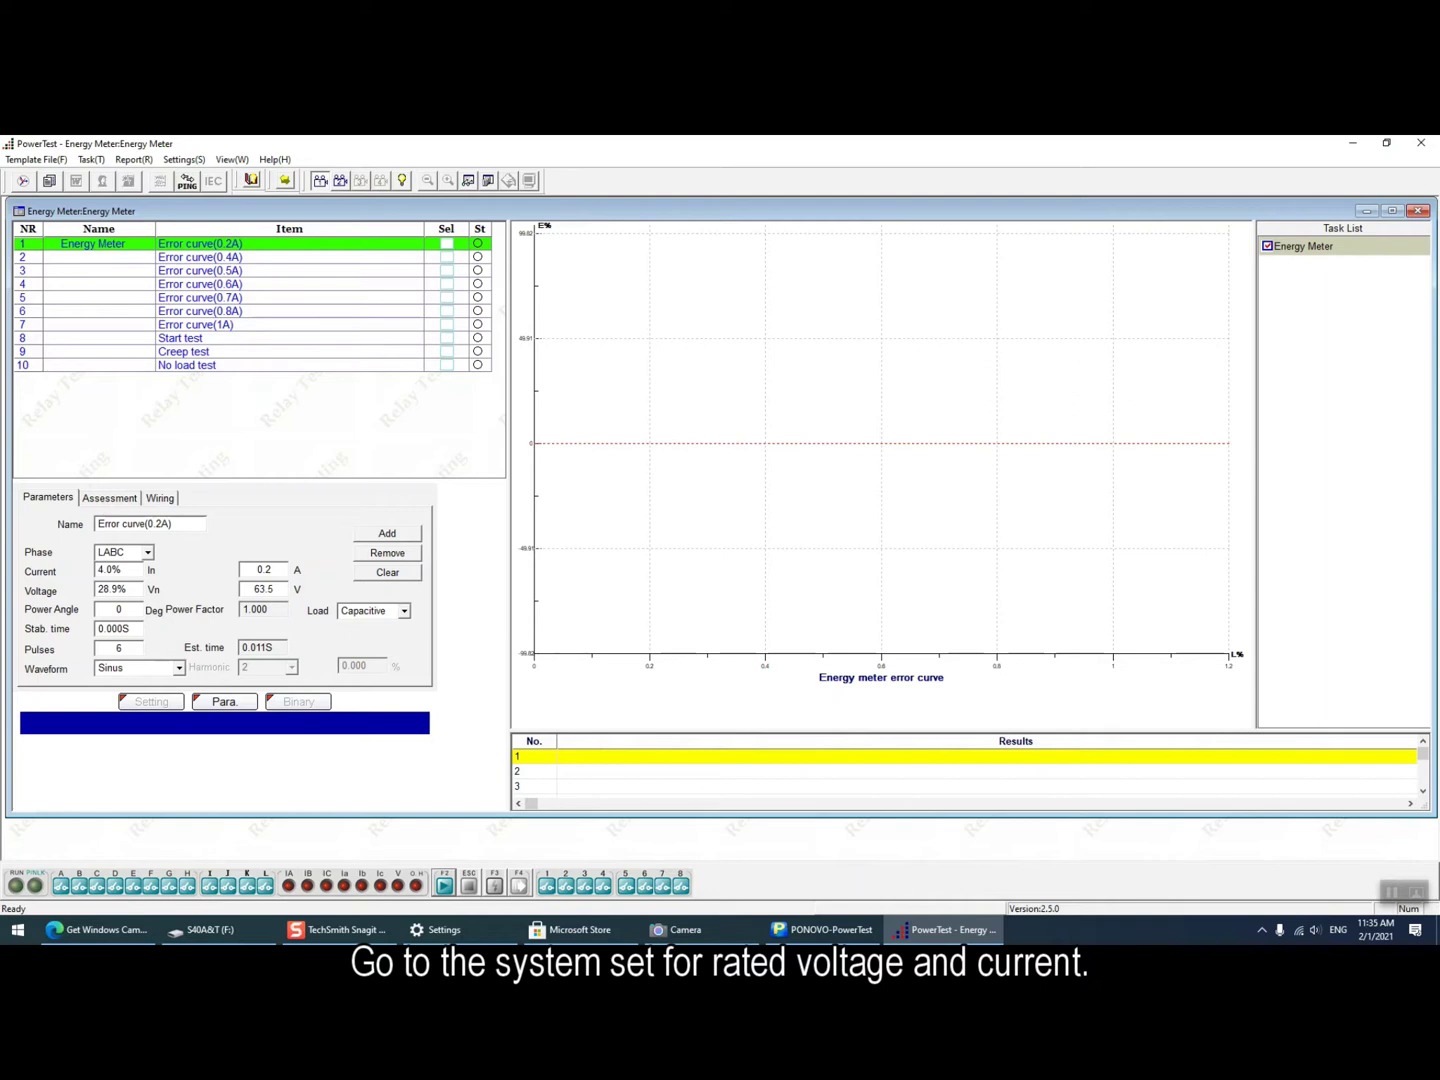
Set the meter's unit to kWh,kVARh,kVA and its constant to 3200 in the test parameters.
left_click(224, 701)
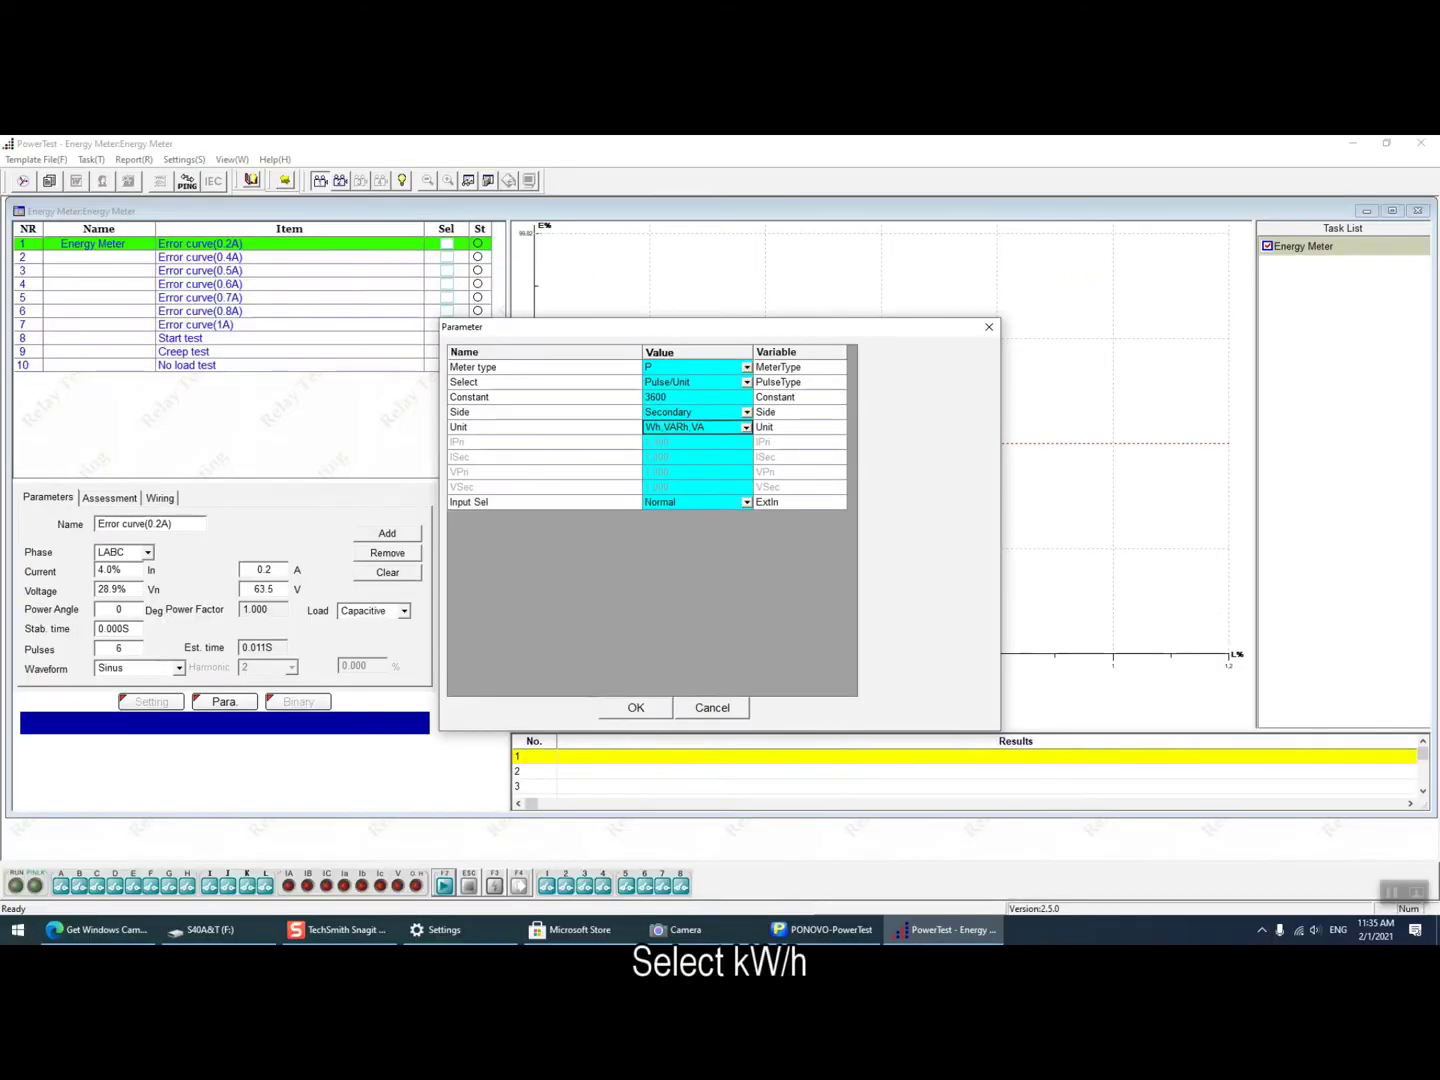
key("alt+Down")
key("Down")
key("Return")
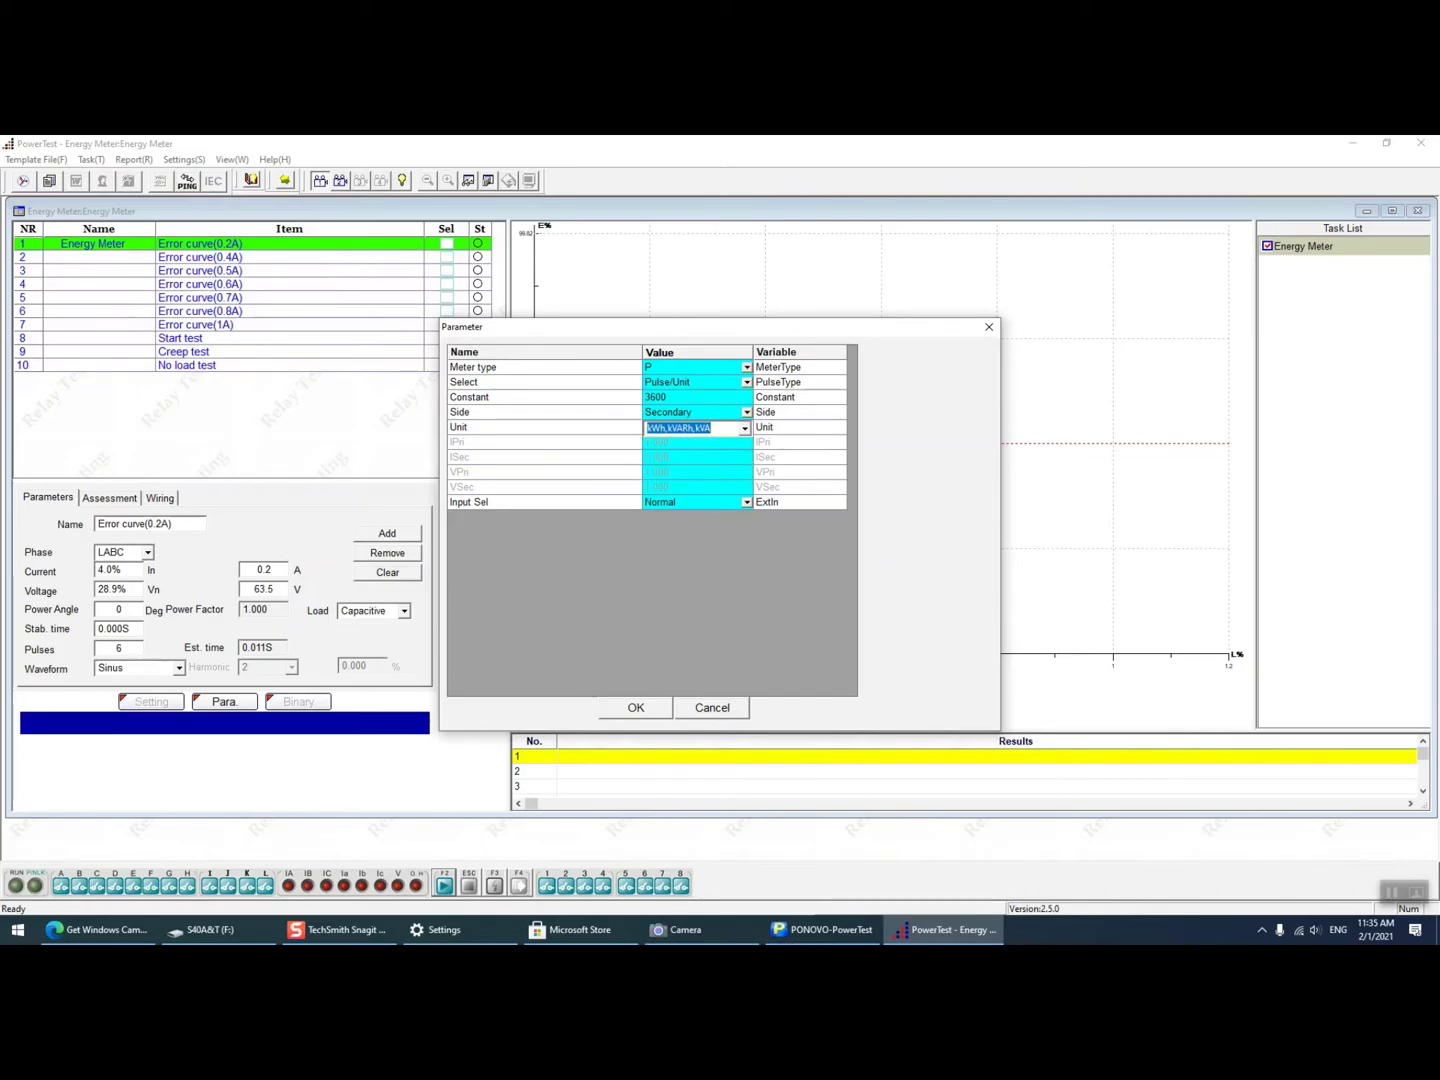
left_click(697, 397)
type("3200")
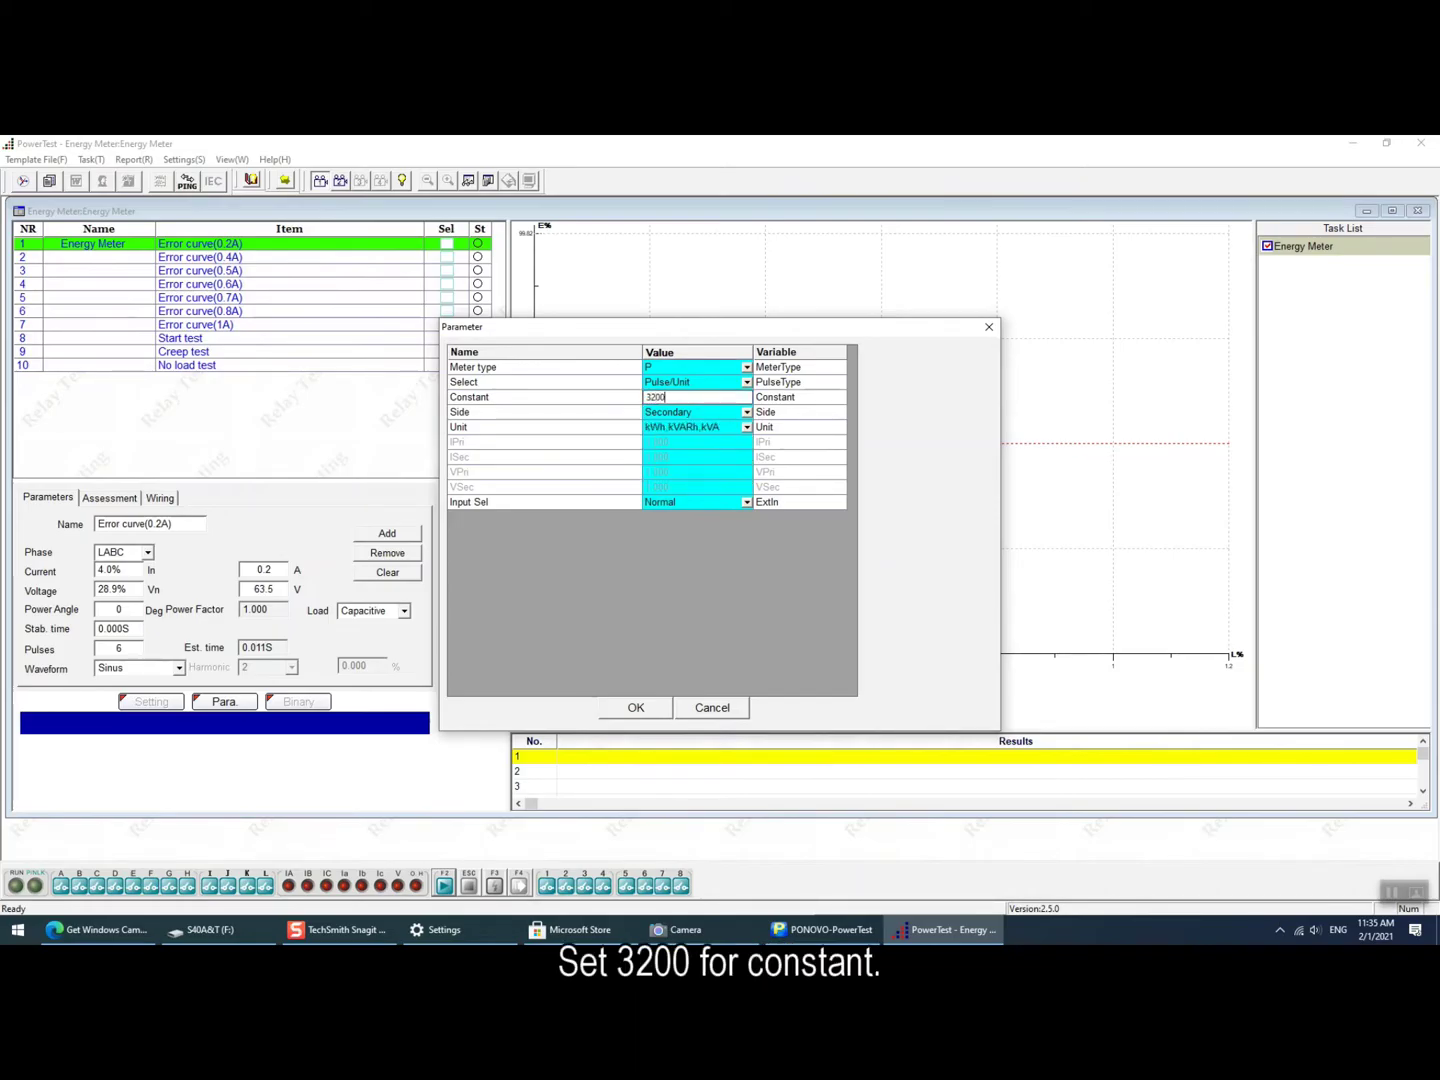
key("Return")
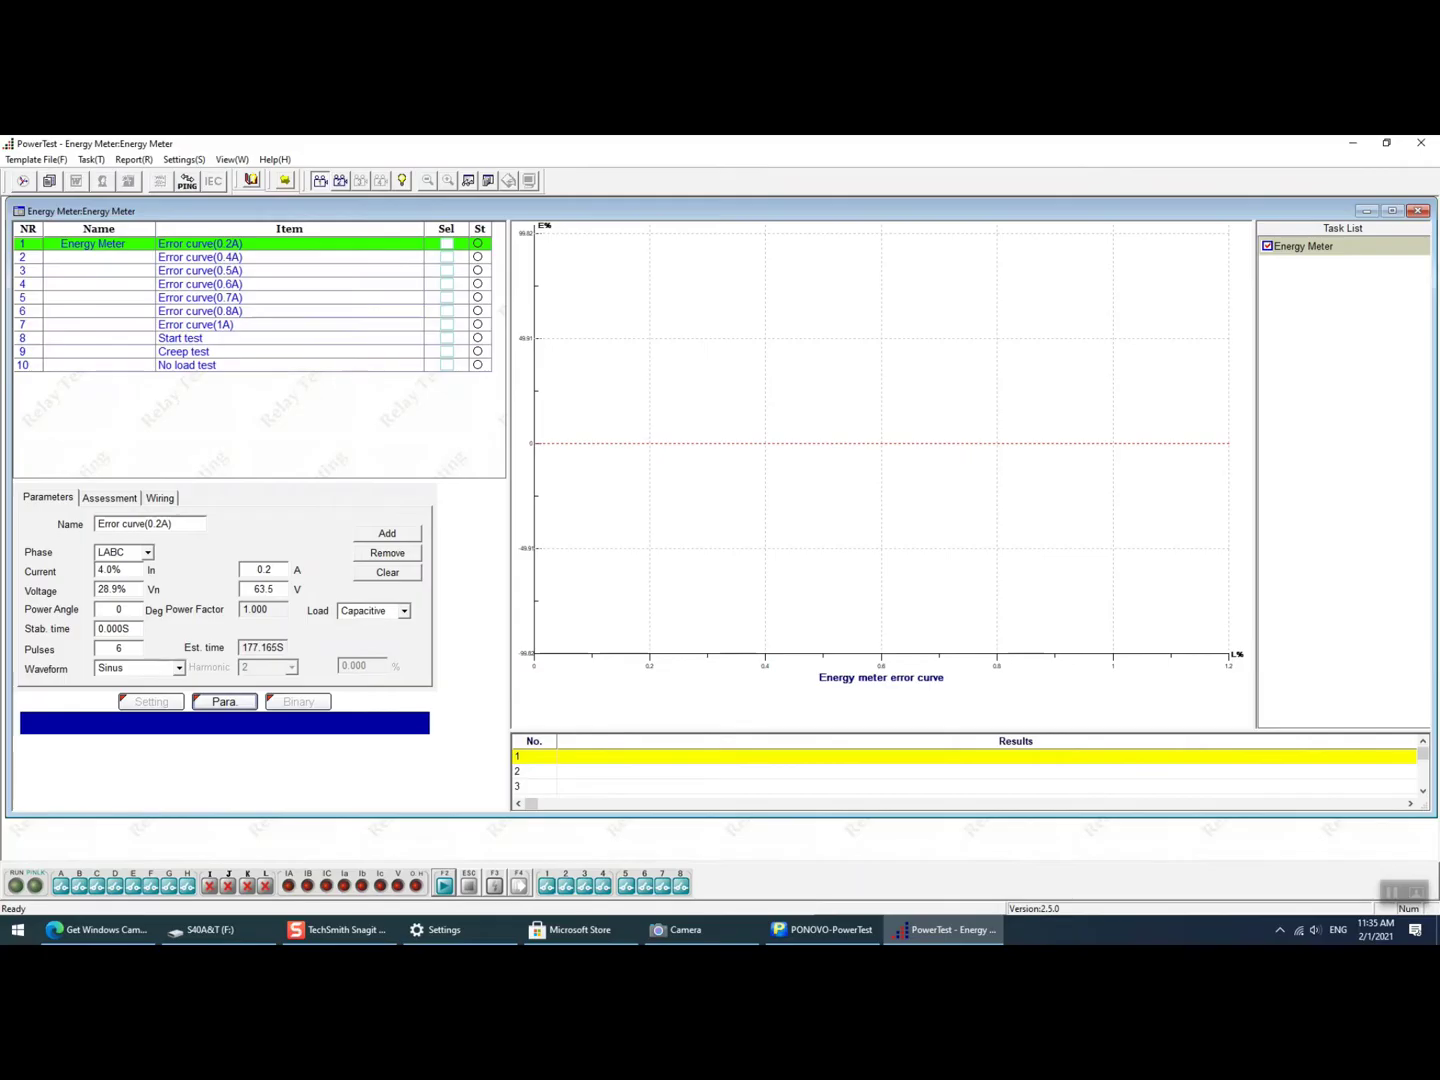
Set the first error curve item to phase LA with a test current of 20% In.
left_click(148, 553)
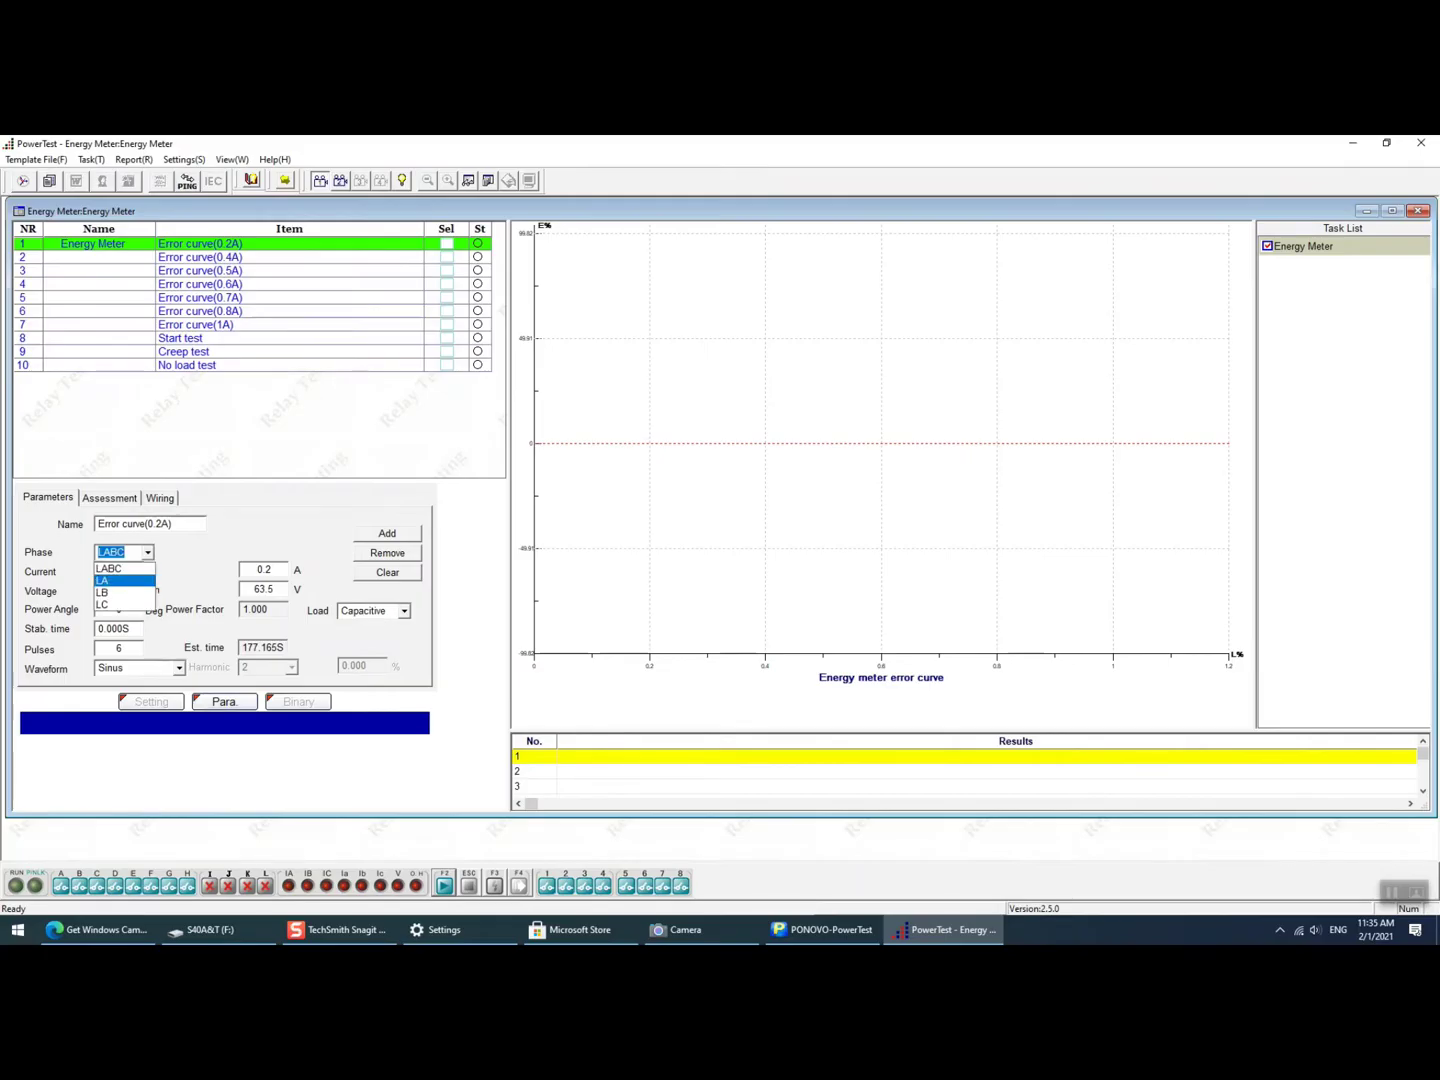
left_click(123, 581)
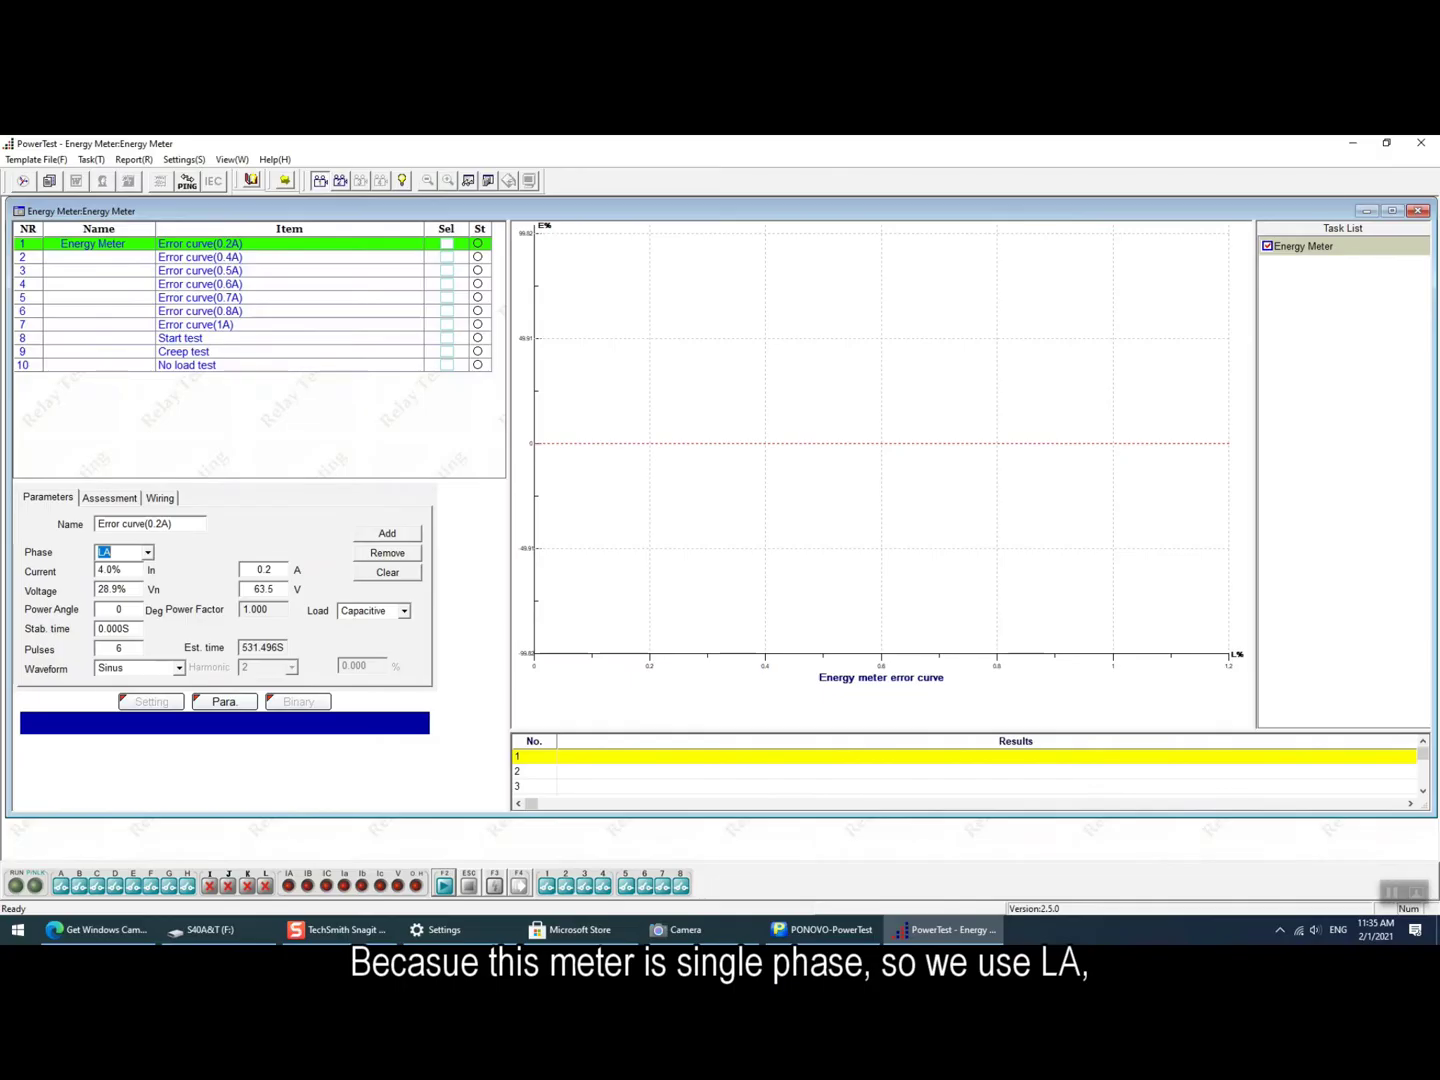
key("Tab")
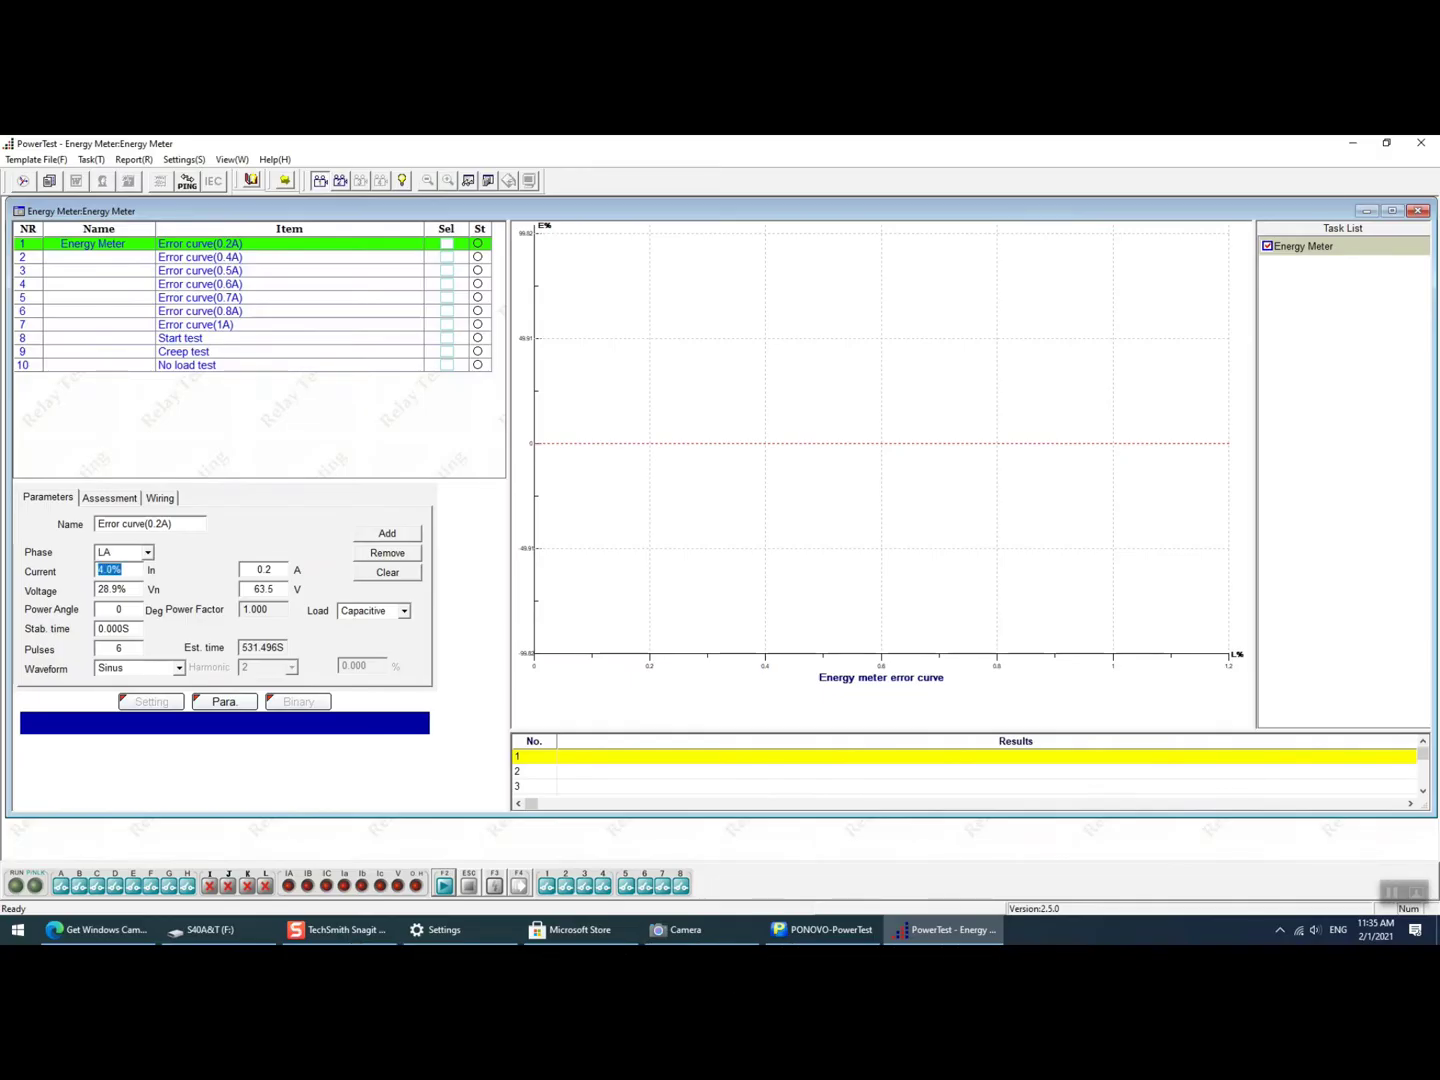
type("20")
key("Tab")
Set the first error curve item's test voltage to 220 V.
type("11")
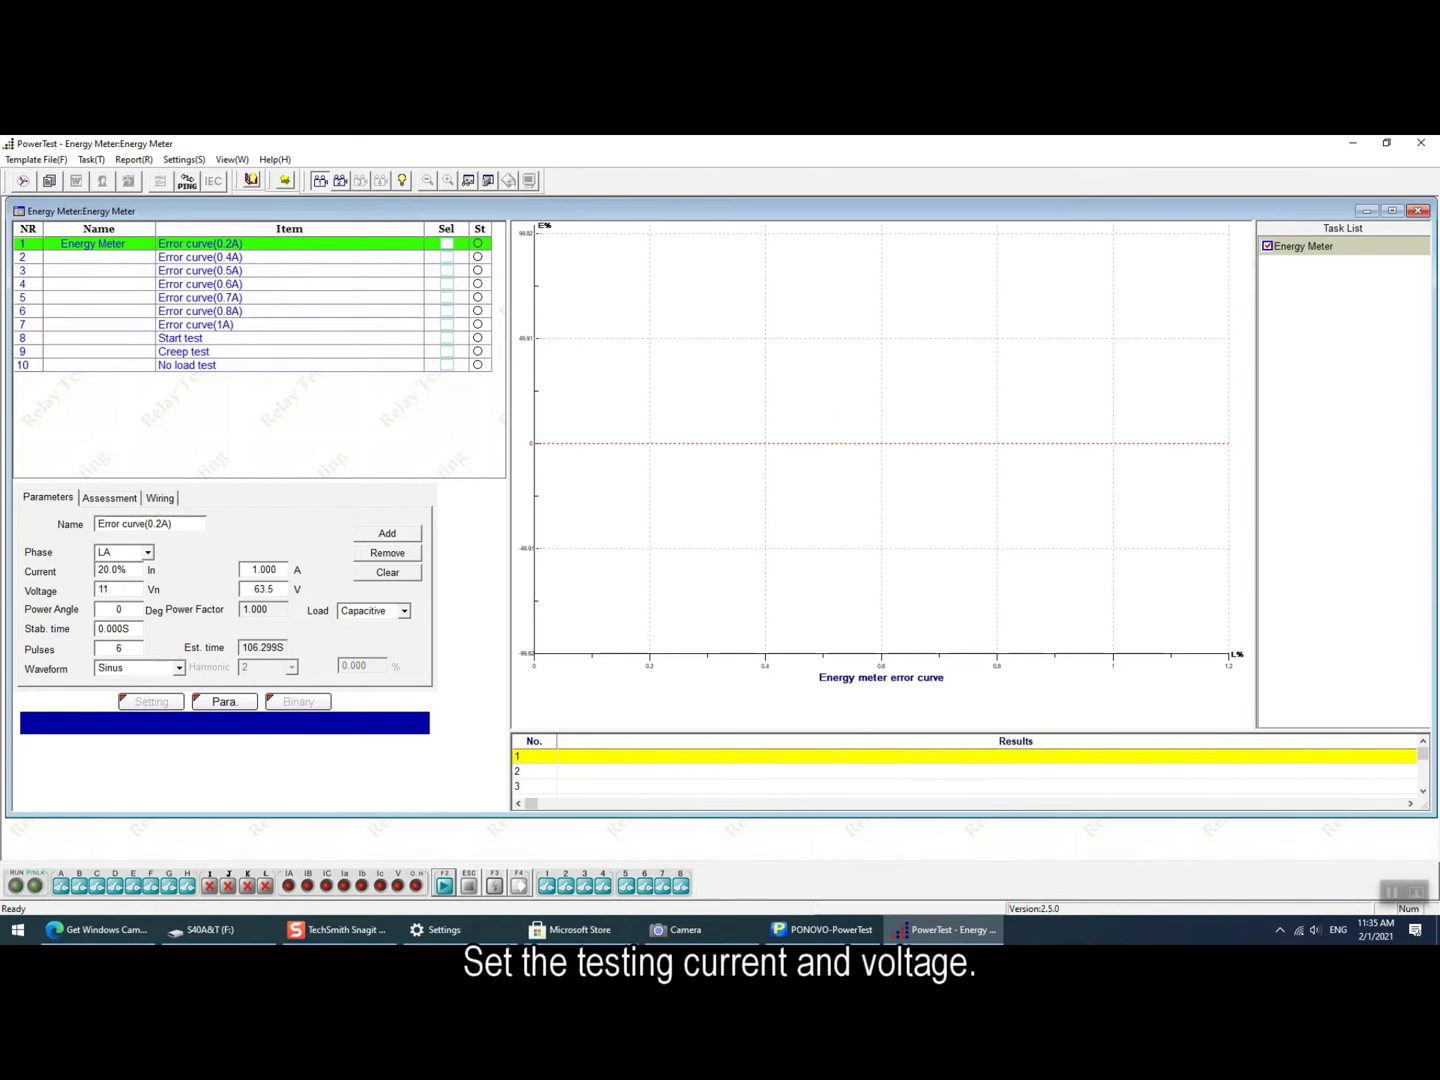
double_click(103, 589)
key("Tab")
type("220")
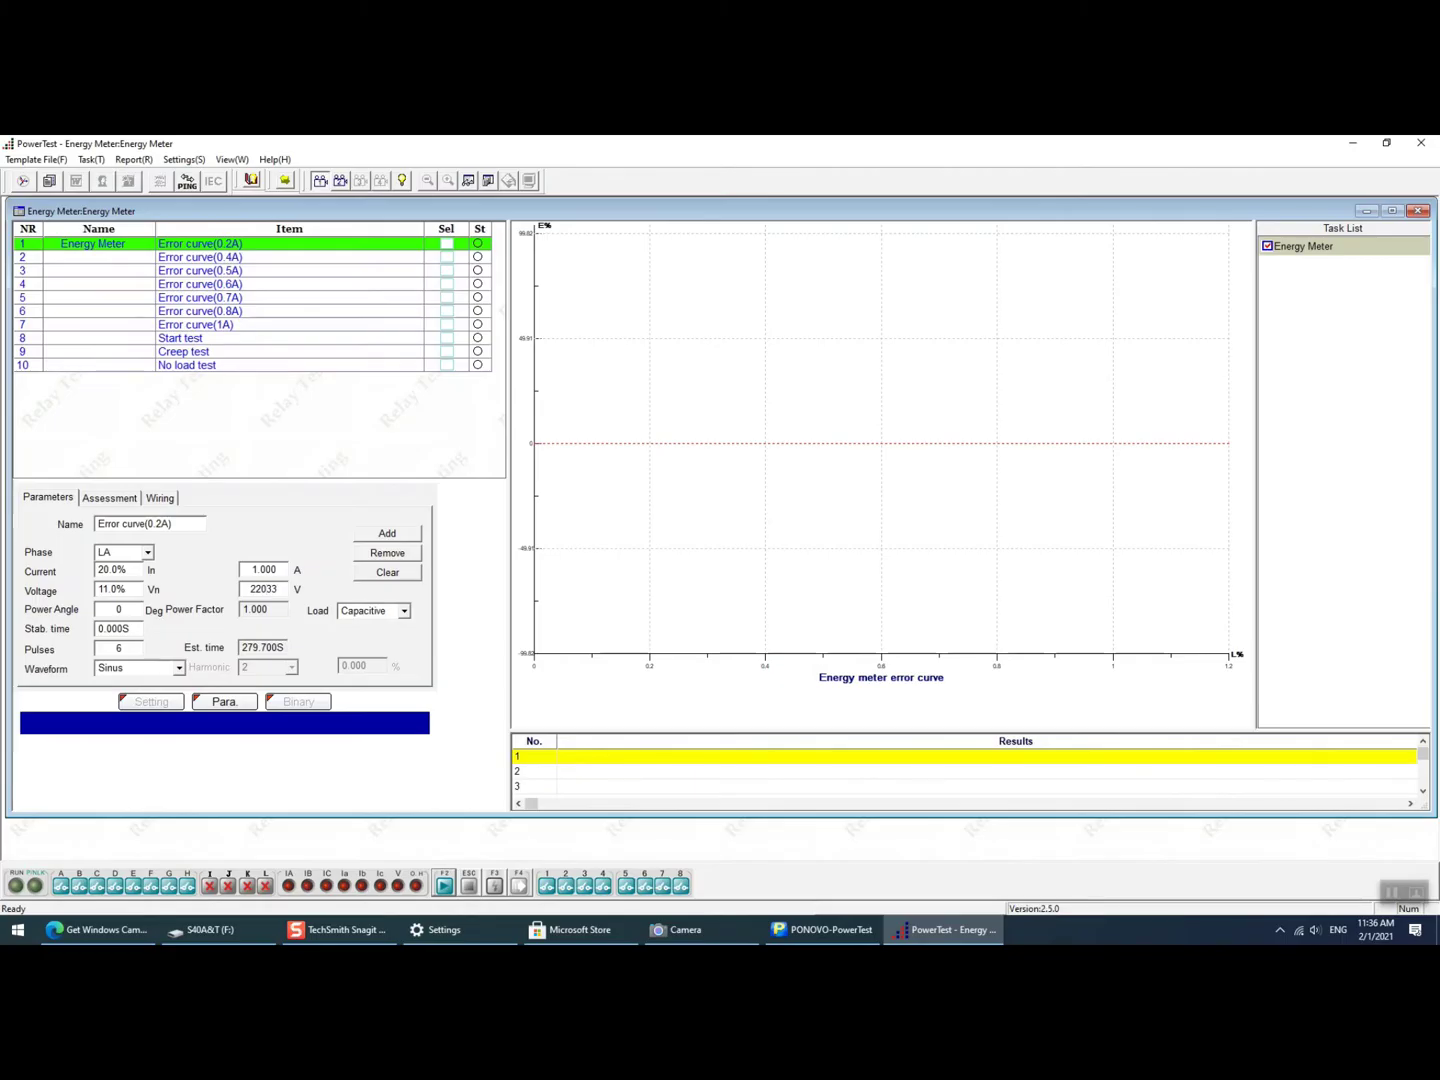
key("Delete")
key("Delete")
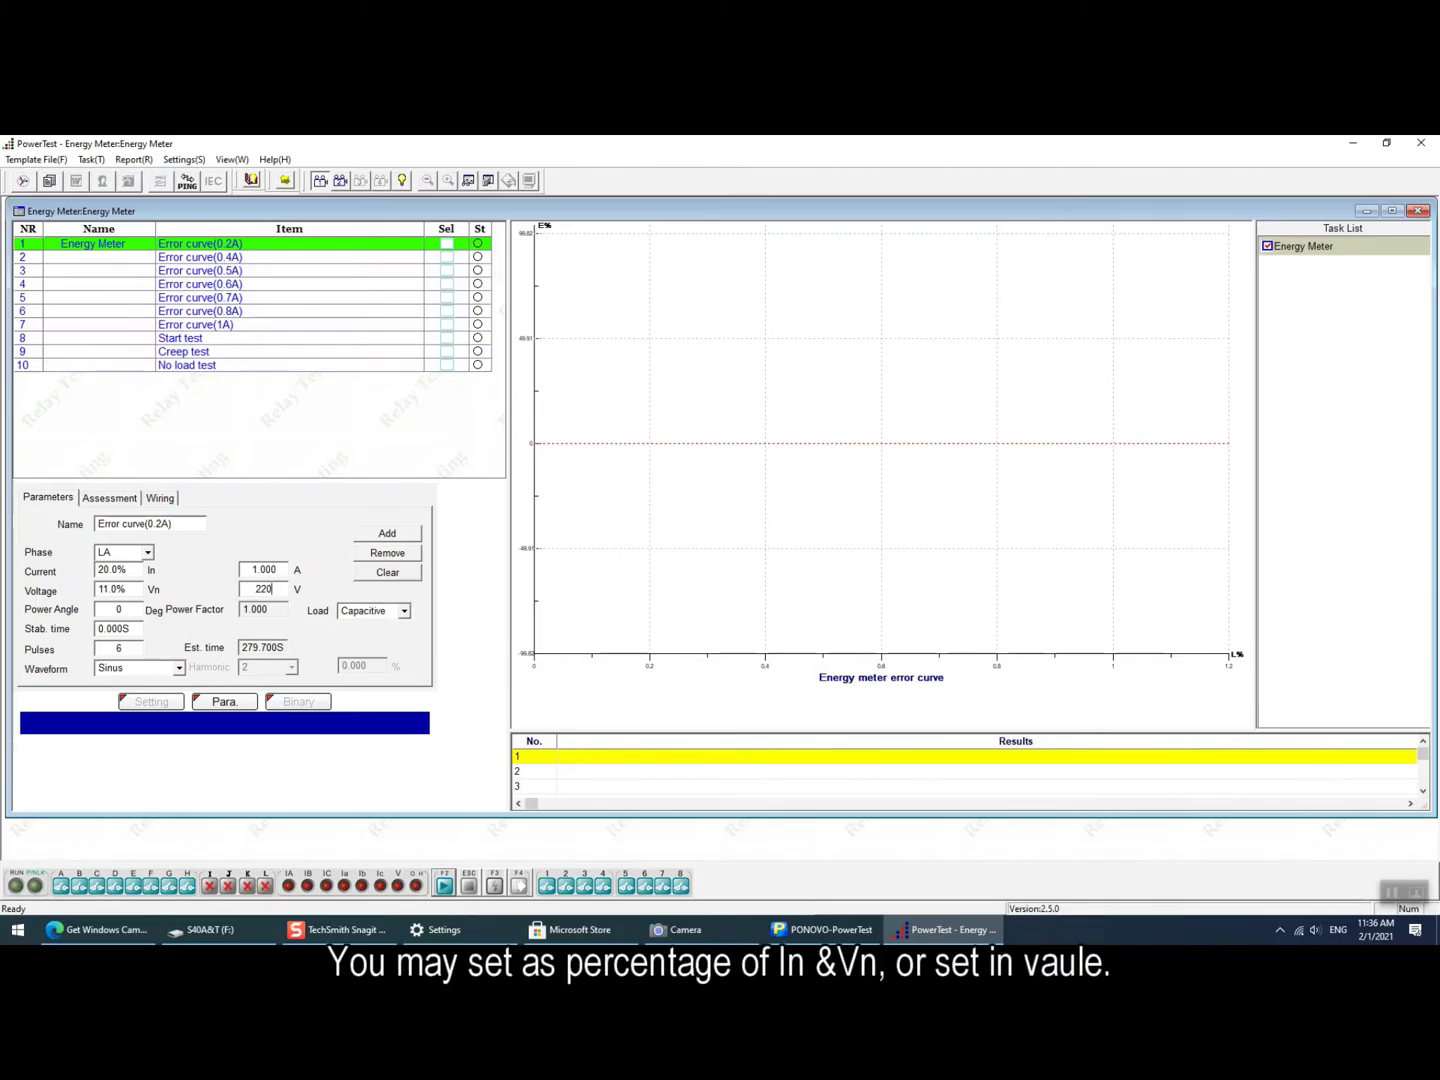
left_click(125, 589)
left_click_drag(283, 589, 262, 589)
left_click(277, 570)
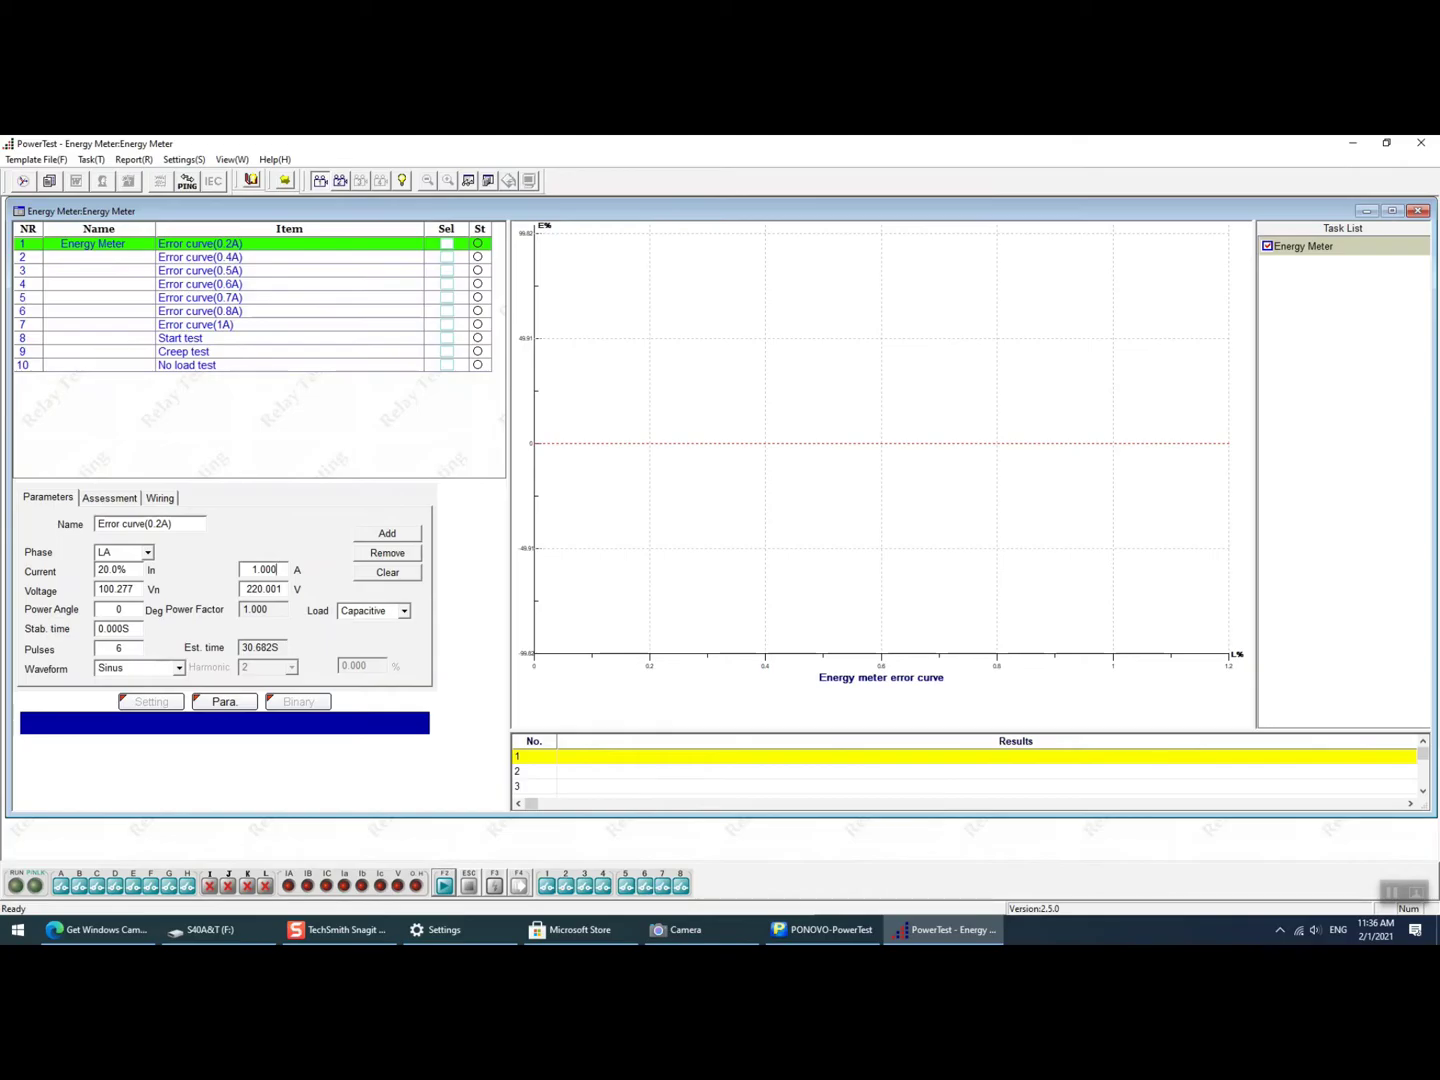
Select only the first error curve item and run its test to check the wiring.
left_click(446, 244)
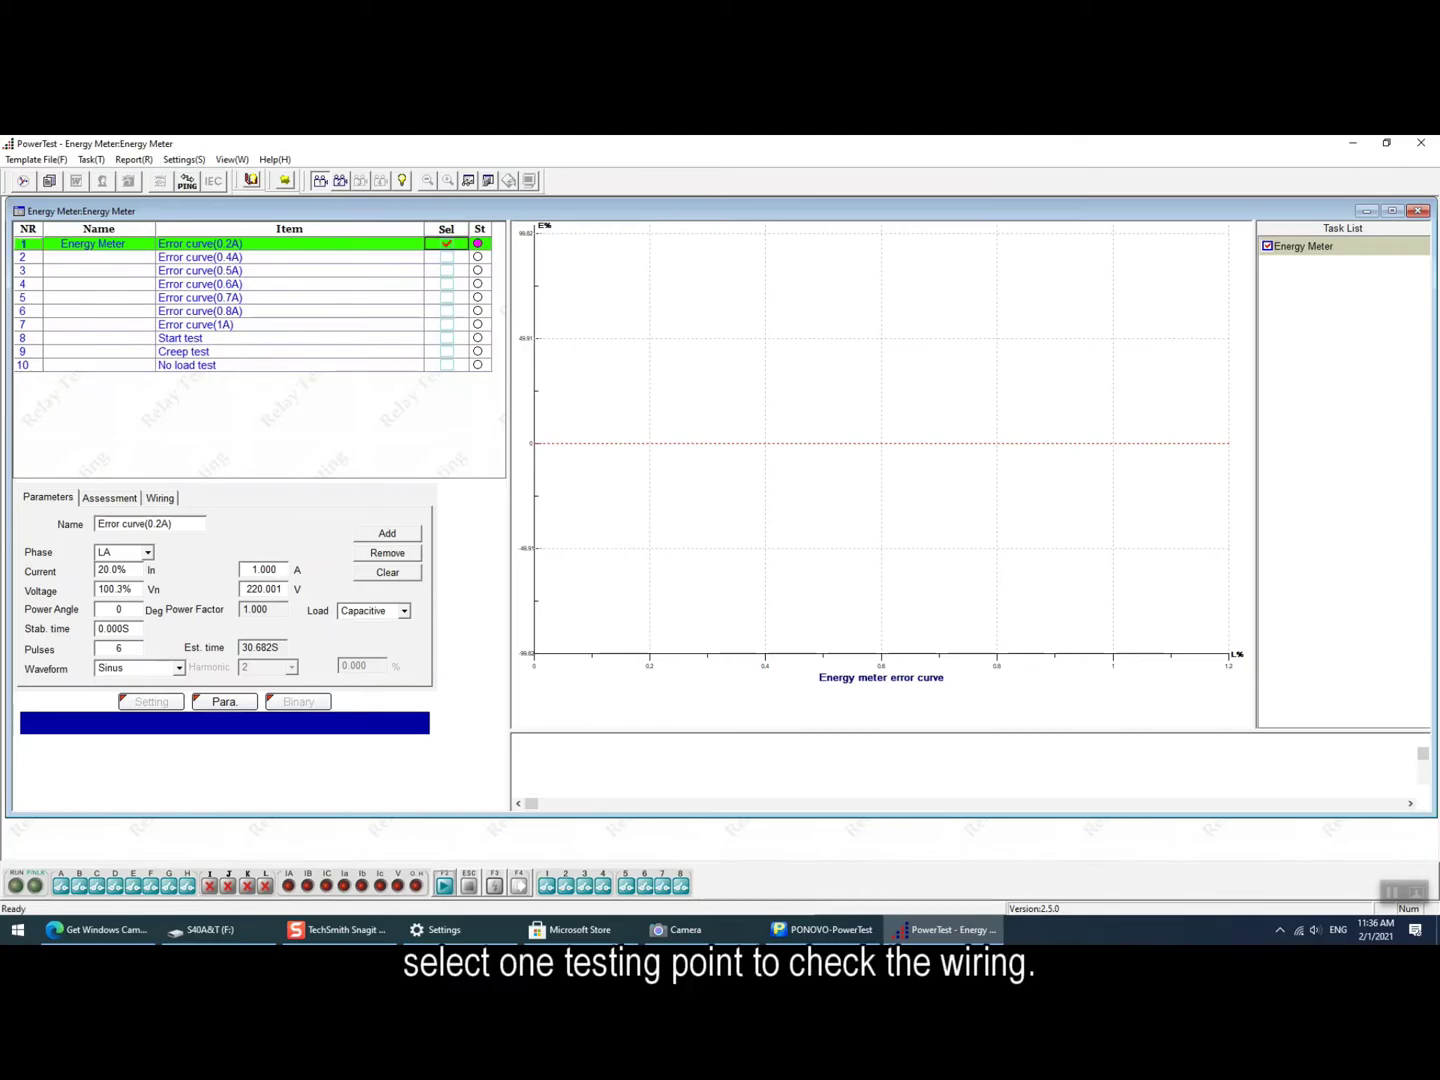
key("F2")
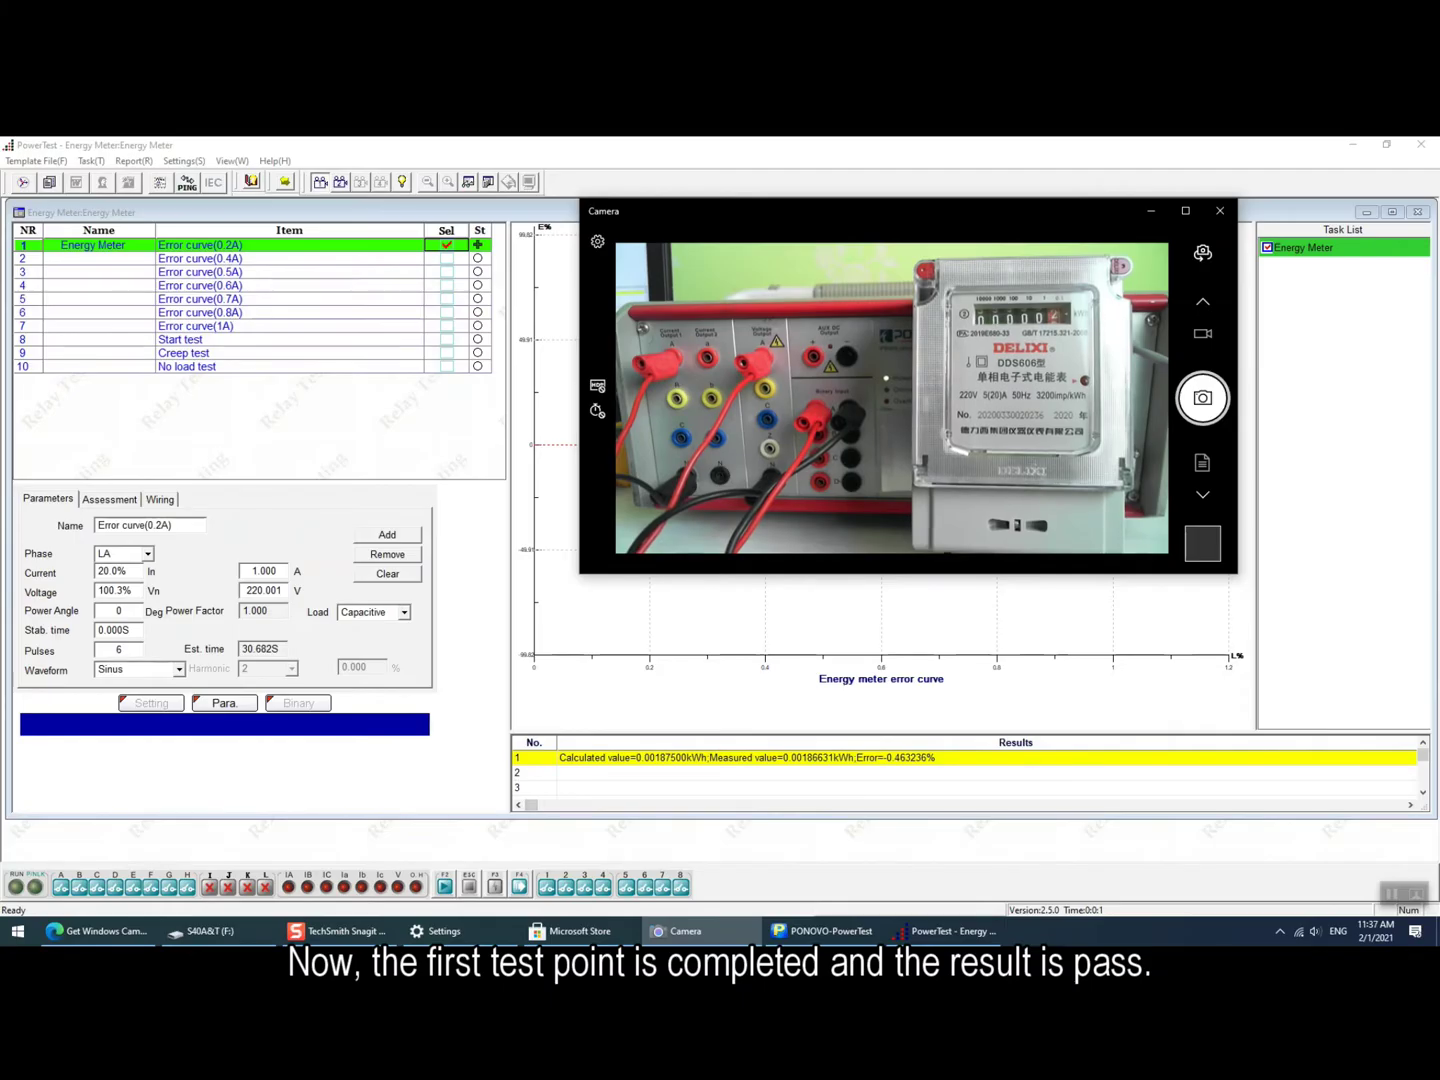
Rename the first test item as Error curve(1A).
left_click_drag(146, 525, 162, 525)
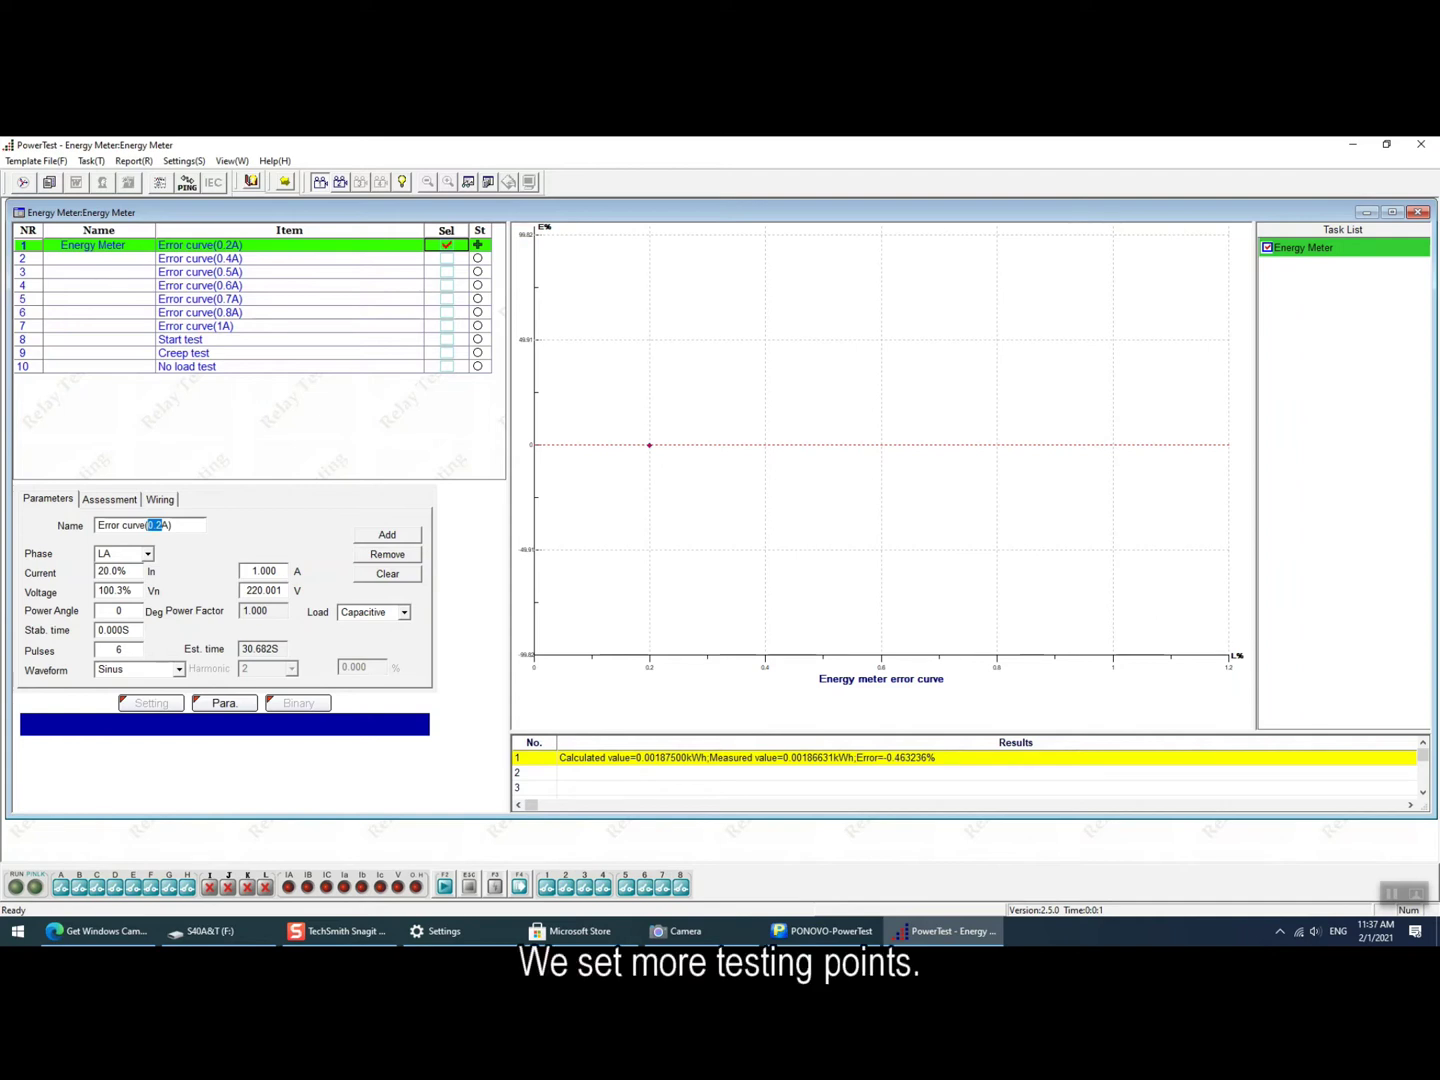
type("1")
left_click(128, 572)
Set the first test item's stabilization time to 5 s and its pulse count to 20.
left_click(250, 259)
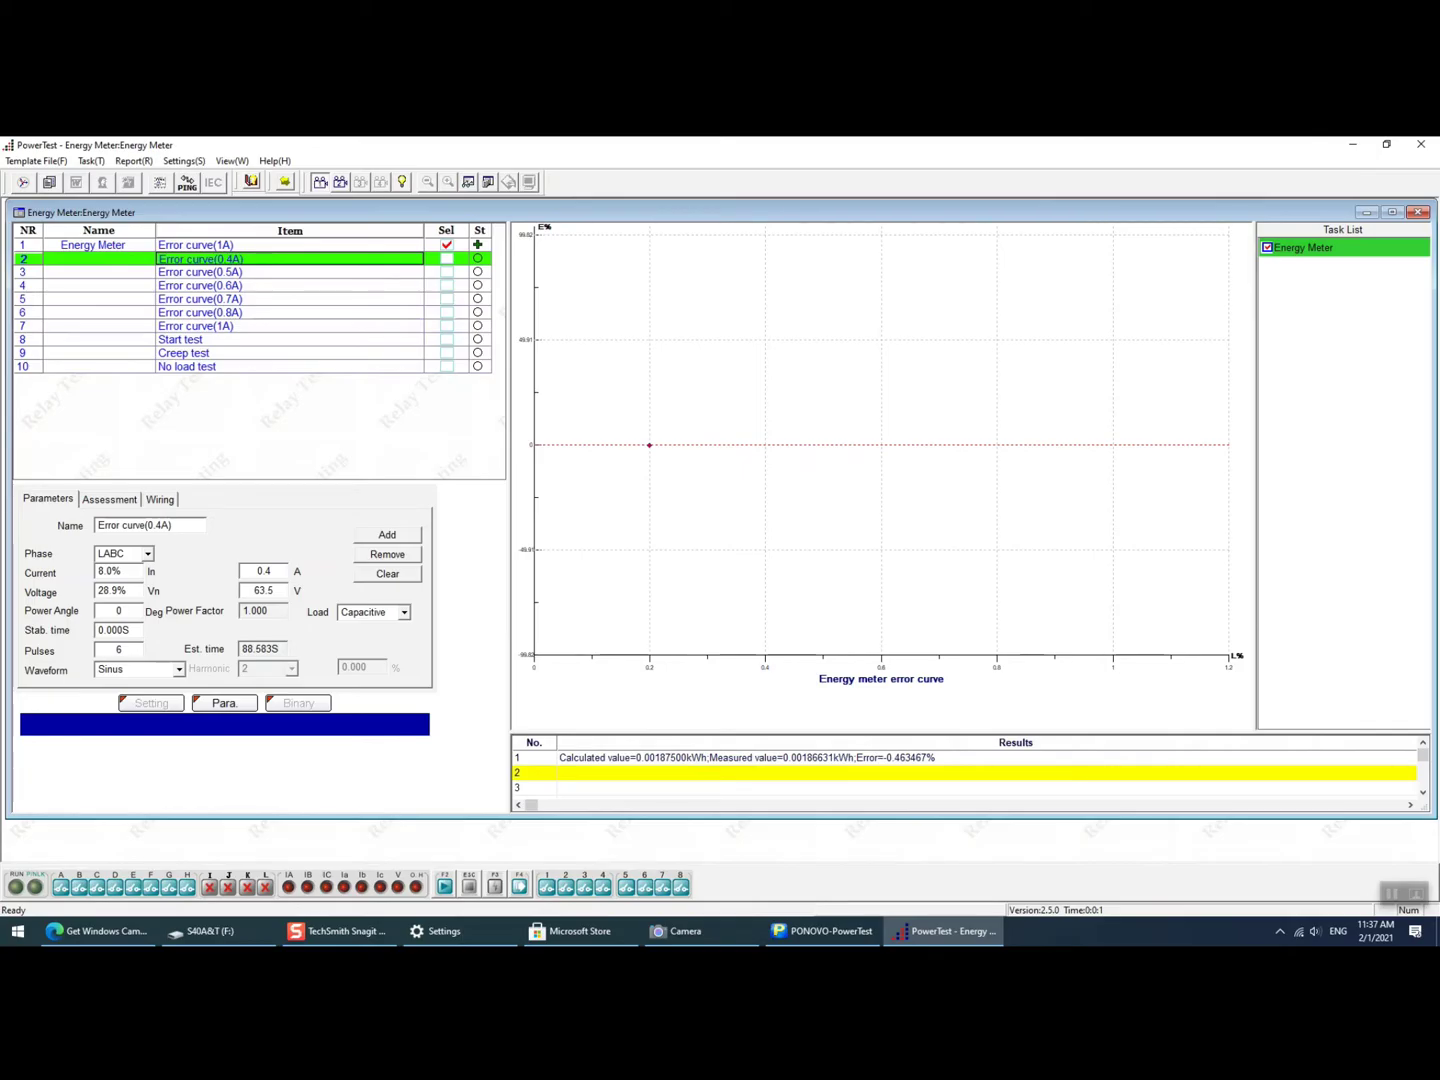
double_click(264, 571)
left_click(210, 245)
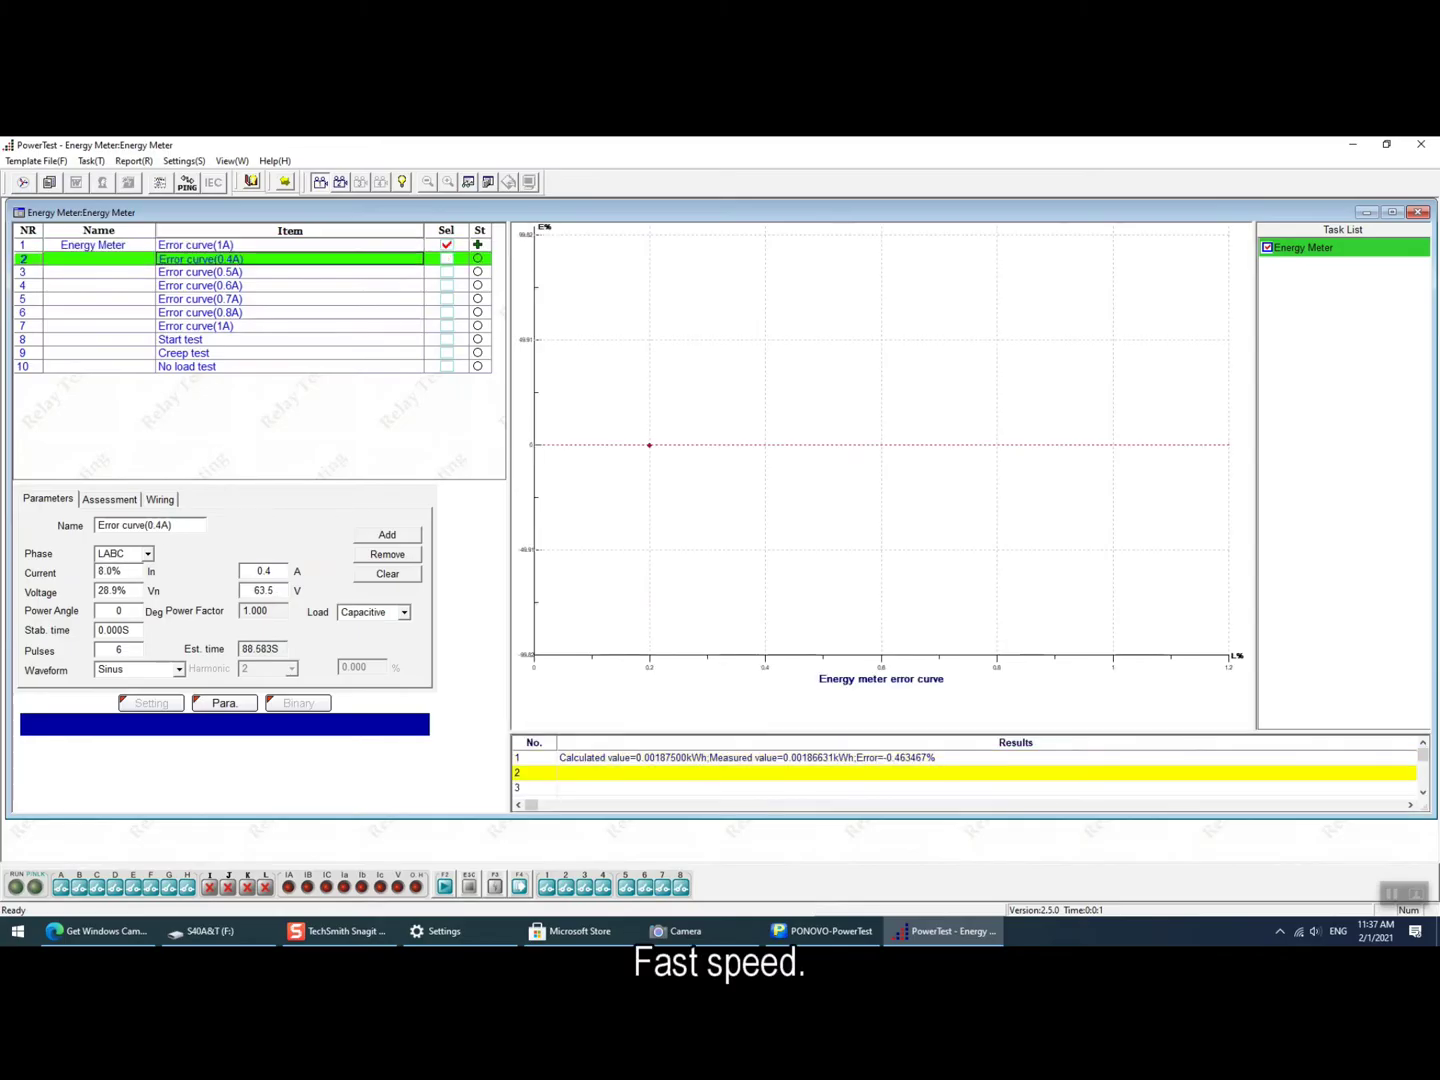
double_click(264, 571)
left_click(210, 245)
double_click(112, 571)
double_click(117, 630)
type("5")
double_click(119, 650)
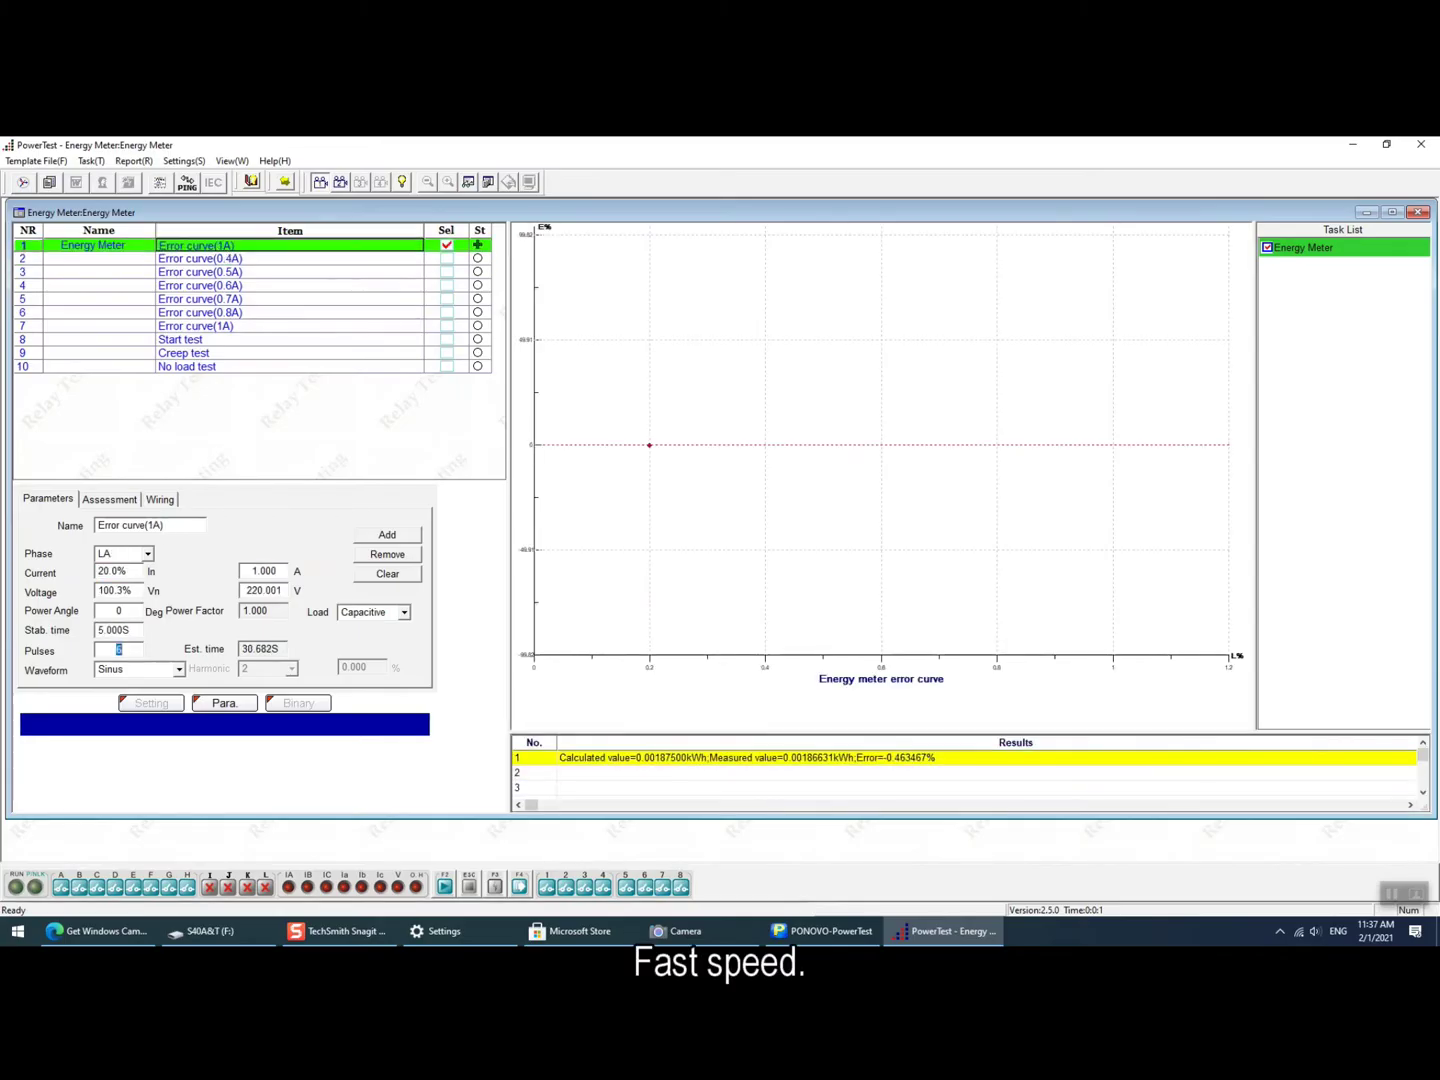
type("20")
left_click(118, 630)
Set the second test item to 2 A, 220 V, 5 s stabilization time and 20 pulses, and rename it Error curve(2A).
left_click(210, 259)
double_click(264, 571)
type("2")
double_click(264, 591)
type("220")
double_click(119, 650)
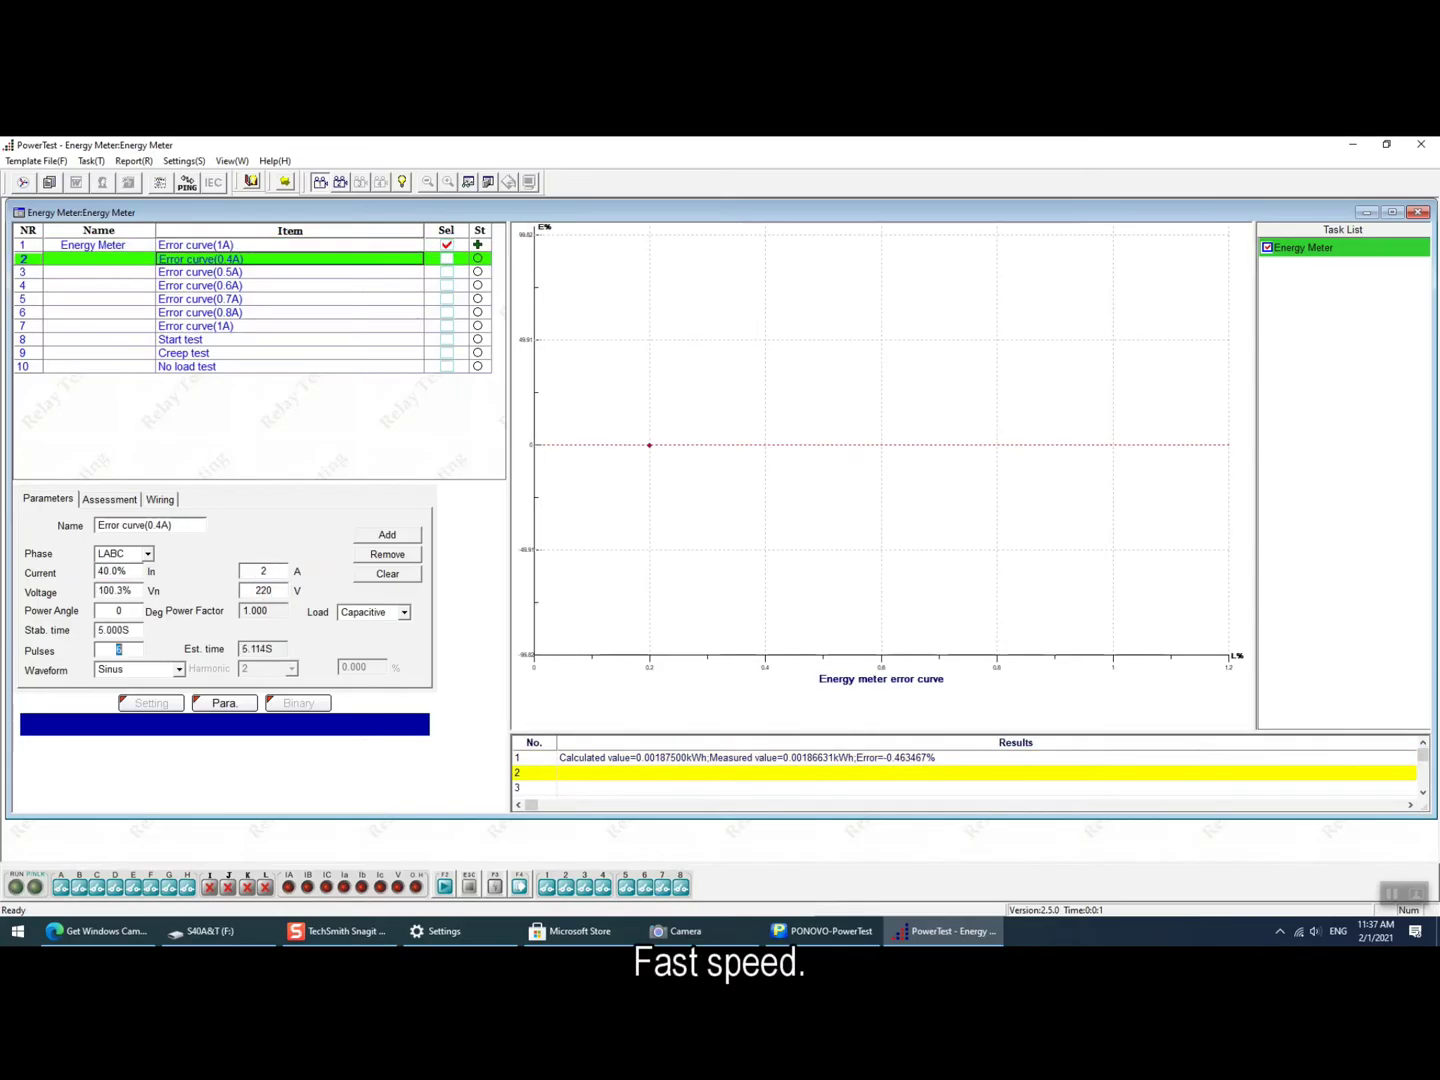
type("20")
left_click(156, 525)
left_click_drag(163, 525, 148, 525)
type("2")
Set the third test item to 3 A, 220 V, 5 s stabilization time and 20 pulses, and rename it Error curve(3A).
left_click(210, 272)
double_click(264, 571)
type("3")
double_click(264, 591)
type("220")
double_click(117, 630)
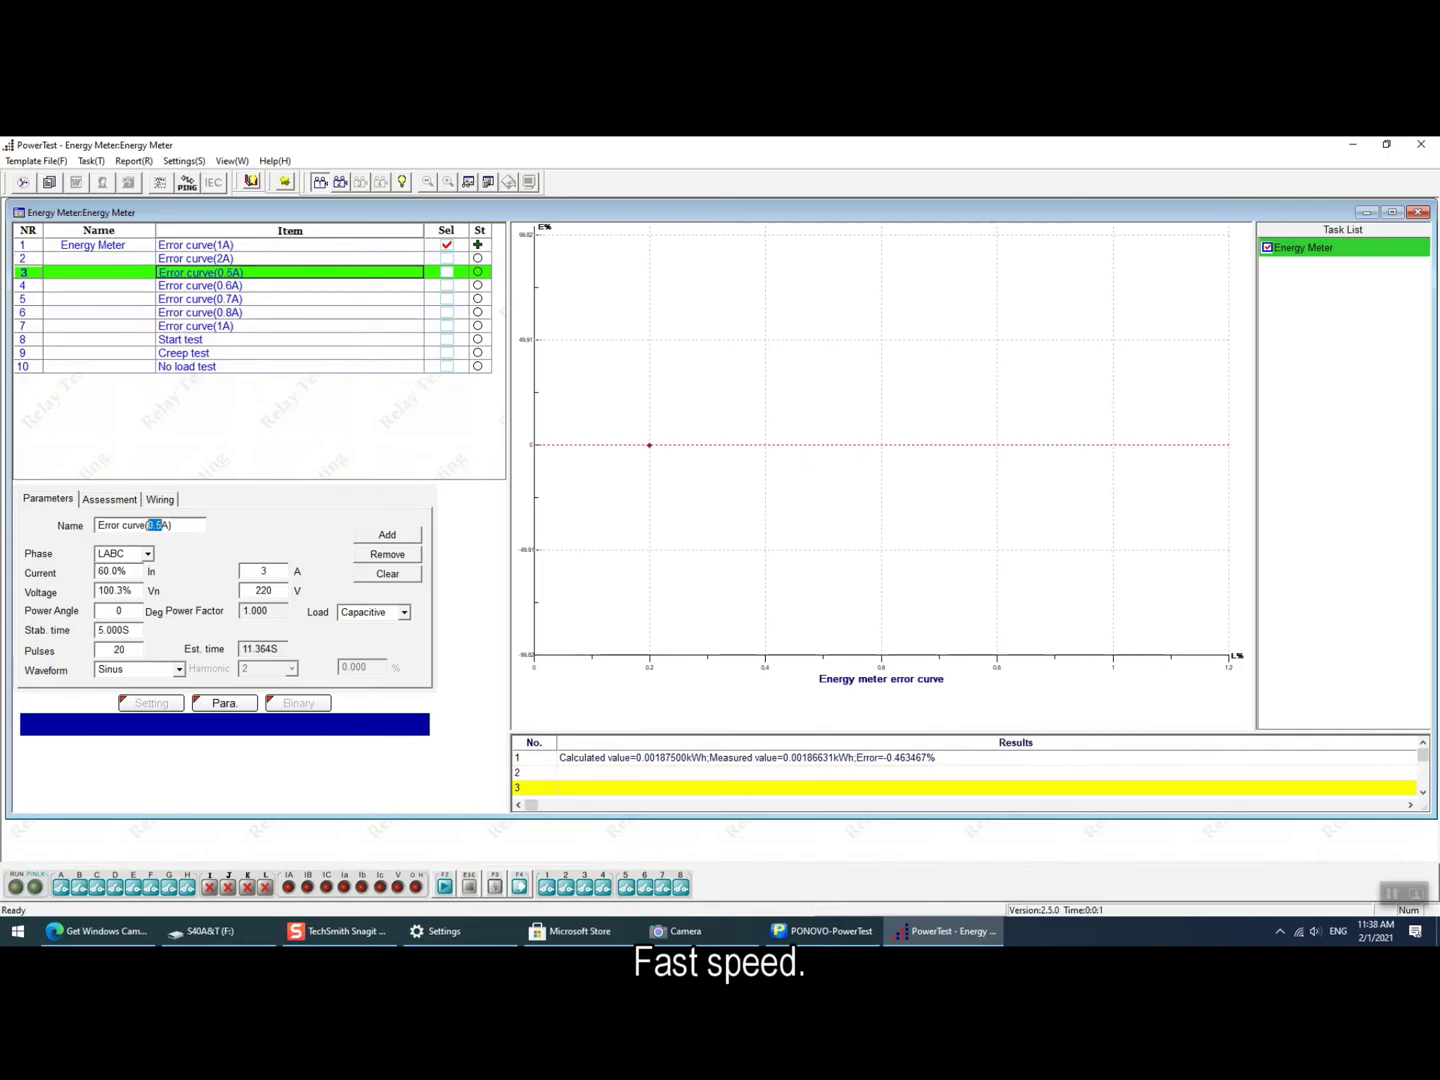
Set the fourth test item to 4 A and 220 V with 5 s stabilization time and 20 pulses.
type("4")
double_click(264, 591)
type("220")
double_click(117, 630)
type("5")
double_click(119, 650)
type("20")
Set the fifth test item to 5 A and 220 V, and rename it Error curve(5A).
left_click(210, 299)
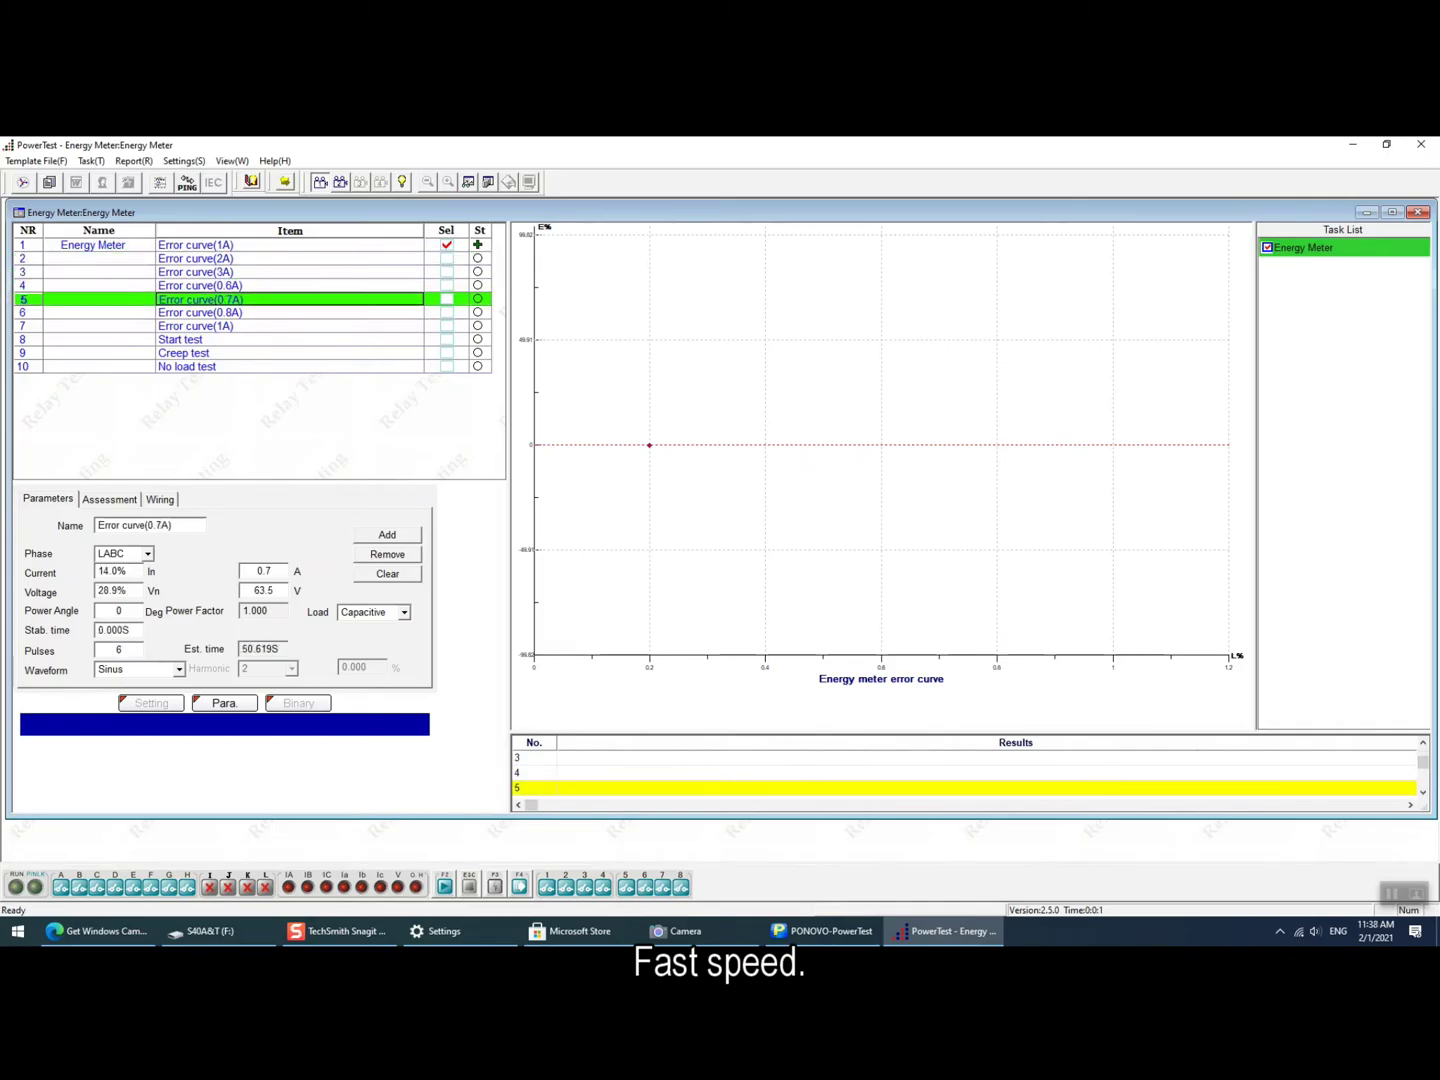
left_click(210, 299)
double_click(264, 571)
type("5")
double_click(264, 591)
type("220")
left_click_drag(163, 525, 148, 525)
type("5")
Delete the unneeded test items 6 to 10, keeping only the five error curves from 1A to 5A.
left_click(387, 554)
left_click(704, 564)
left_click(387, 554)
left_click(704, 564)
left_click(387, 554)
left_click(704, 564)
left_click(387, 554)
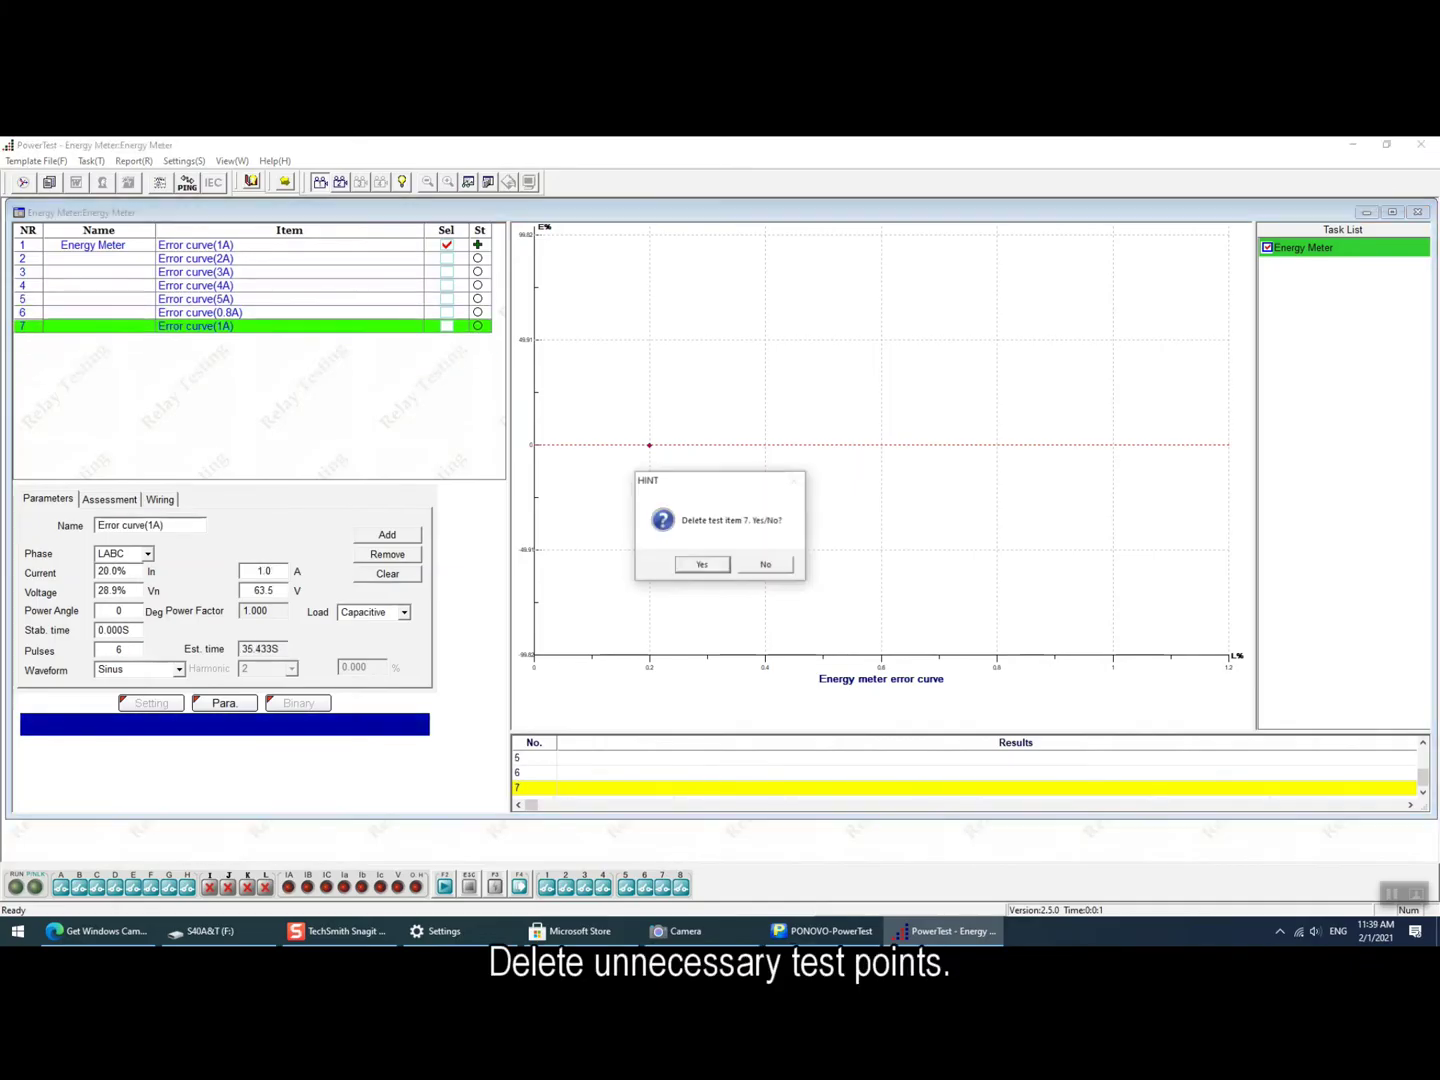
key("Return")
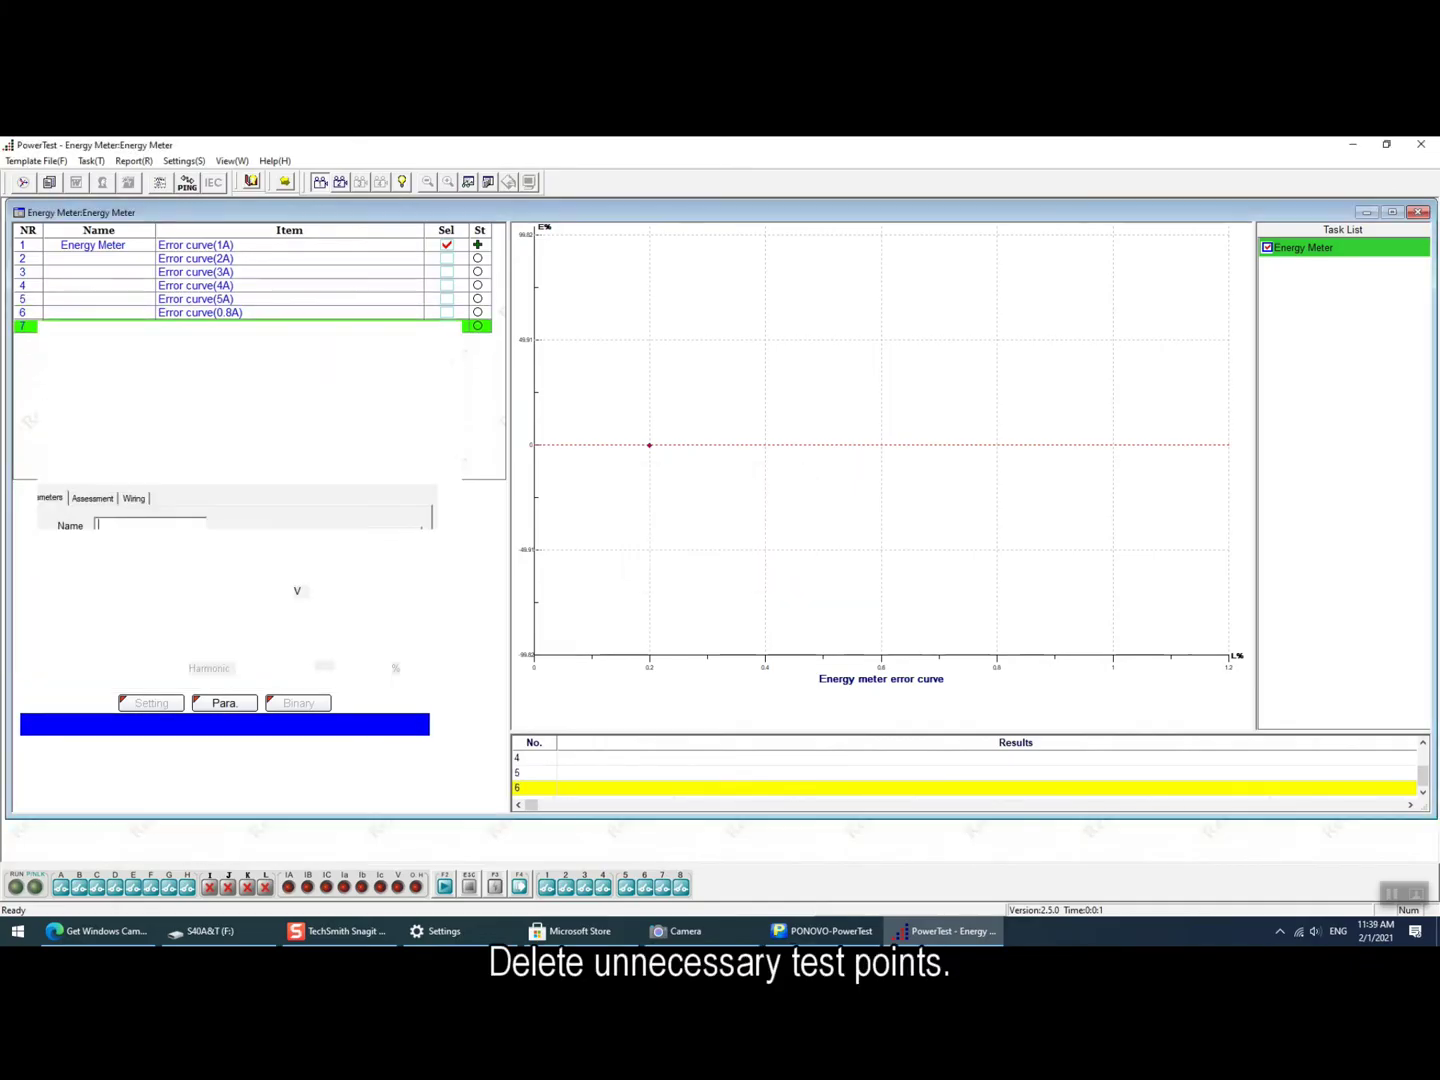
key("Delete")
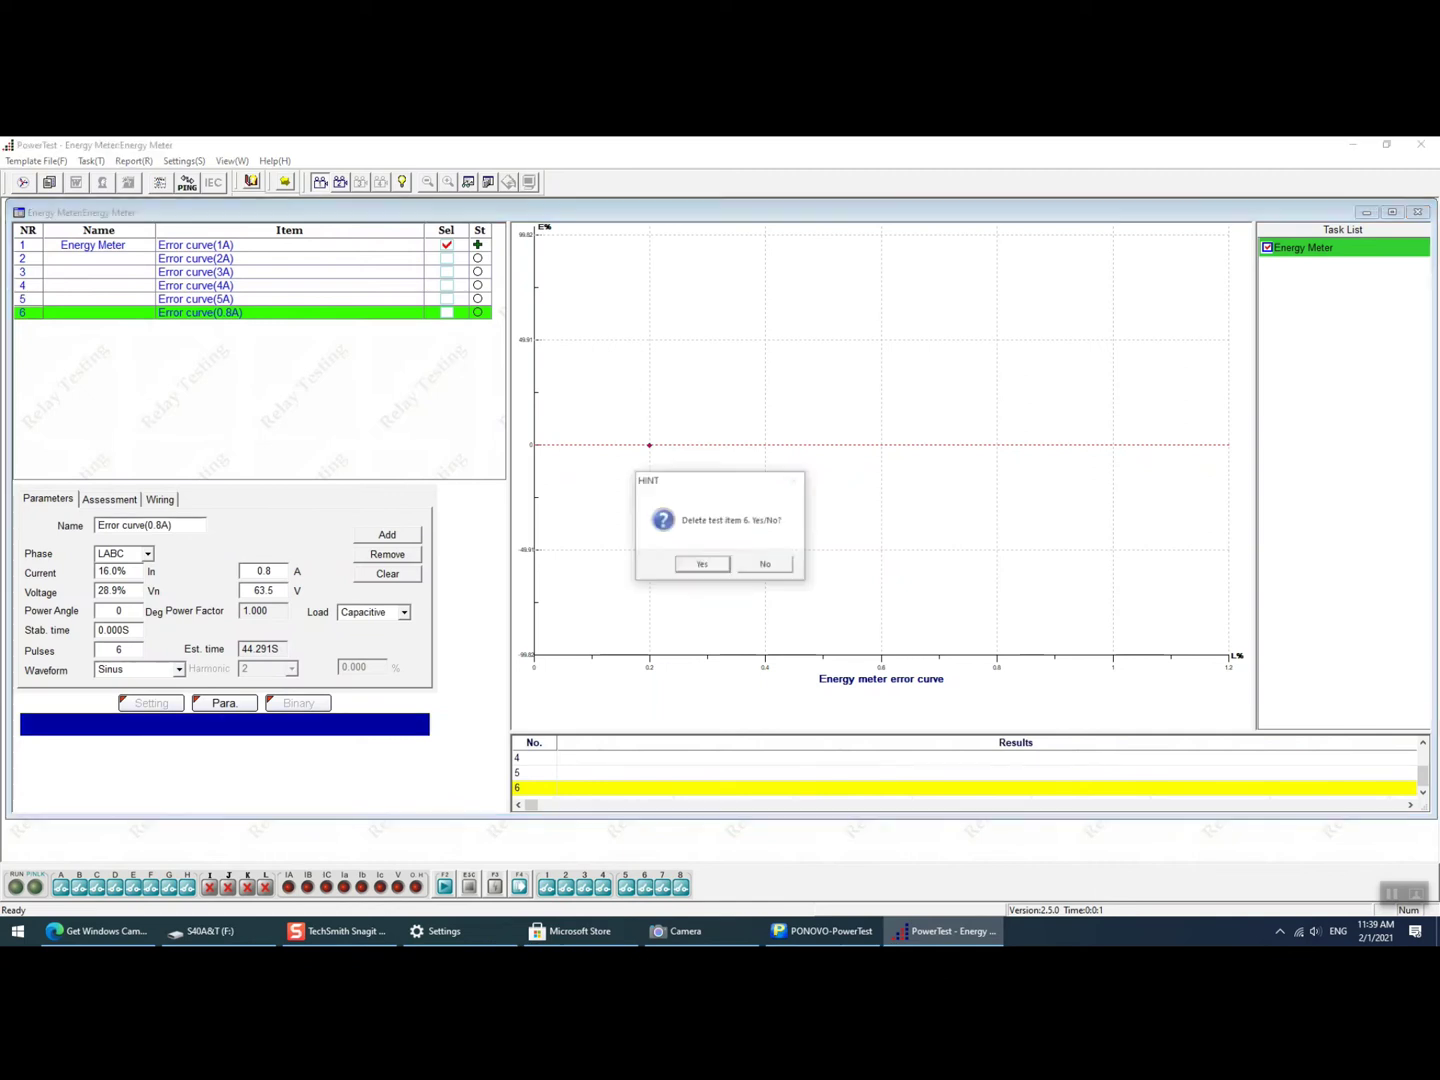
key("Return")
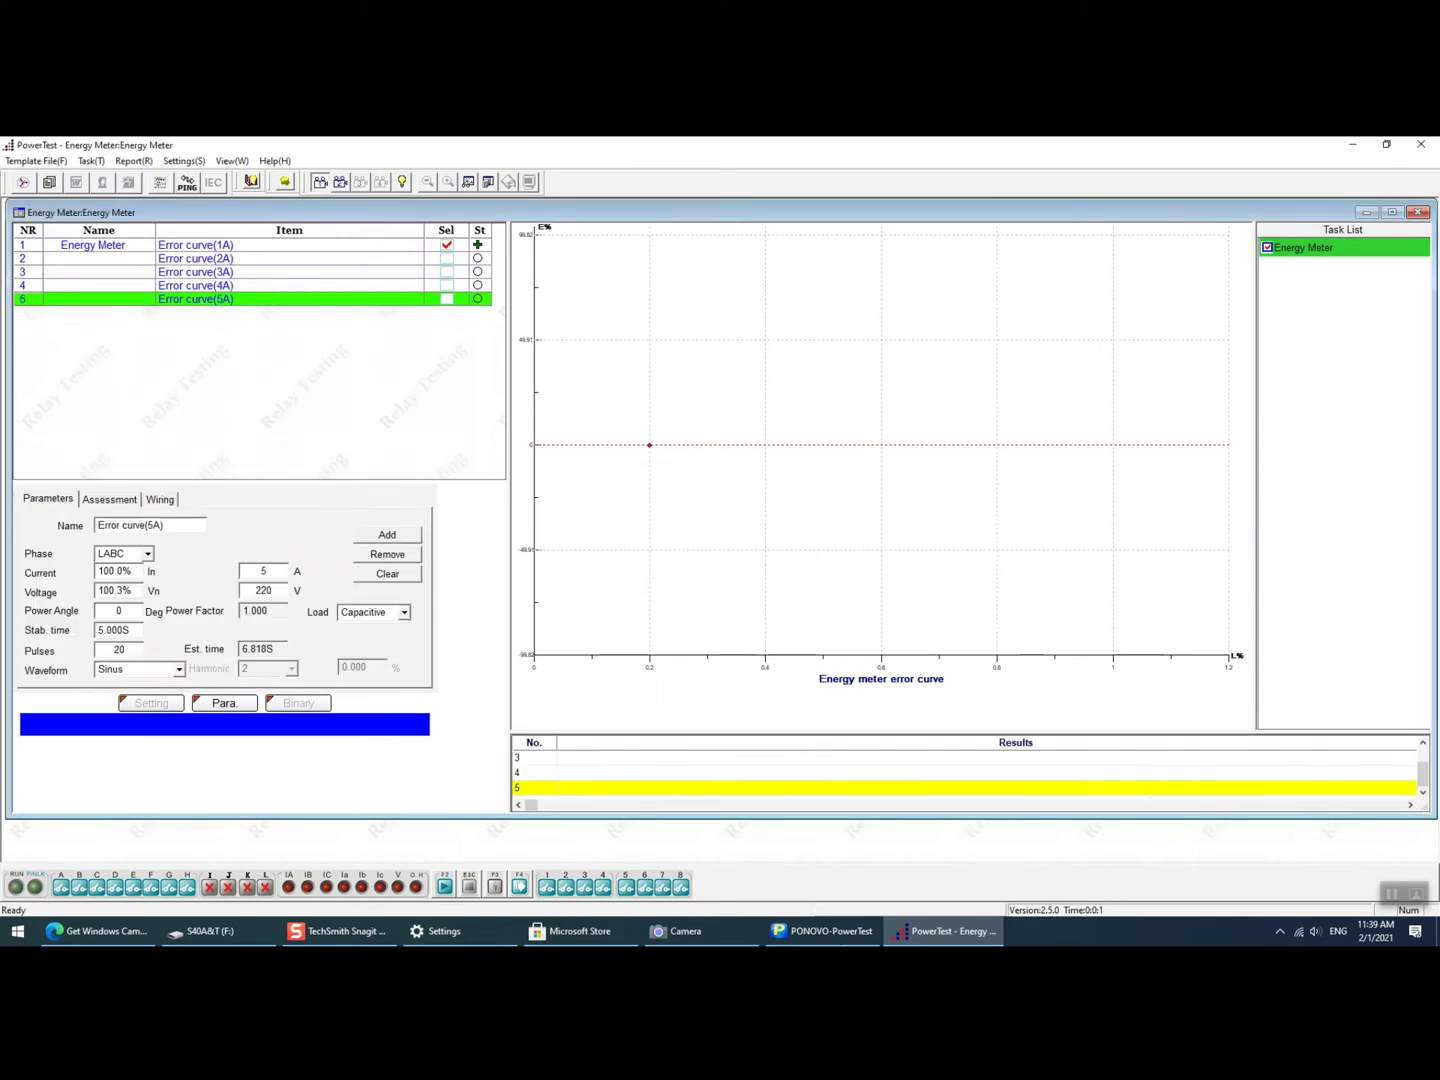
Select all five error curve items for testing.
left_click(446, 259)
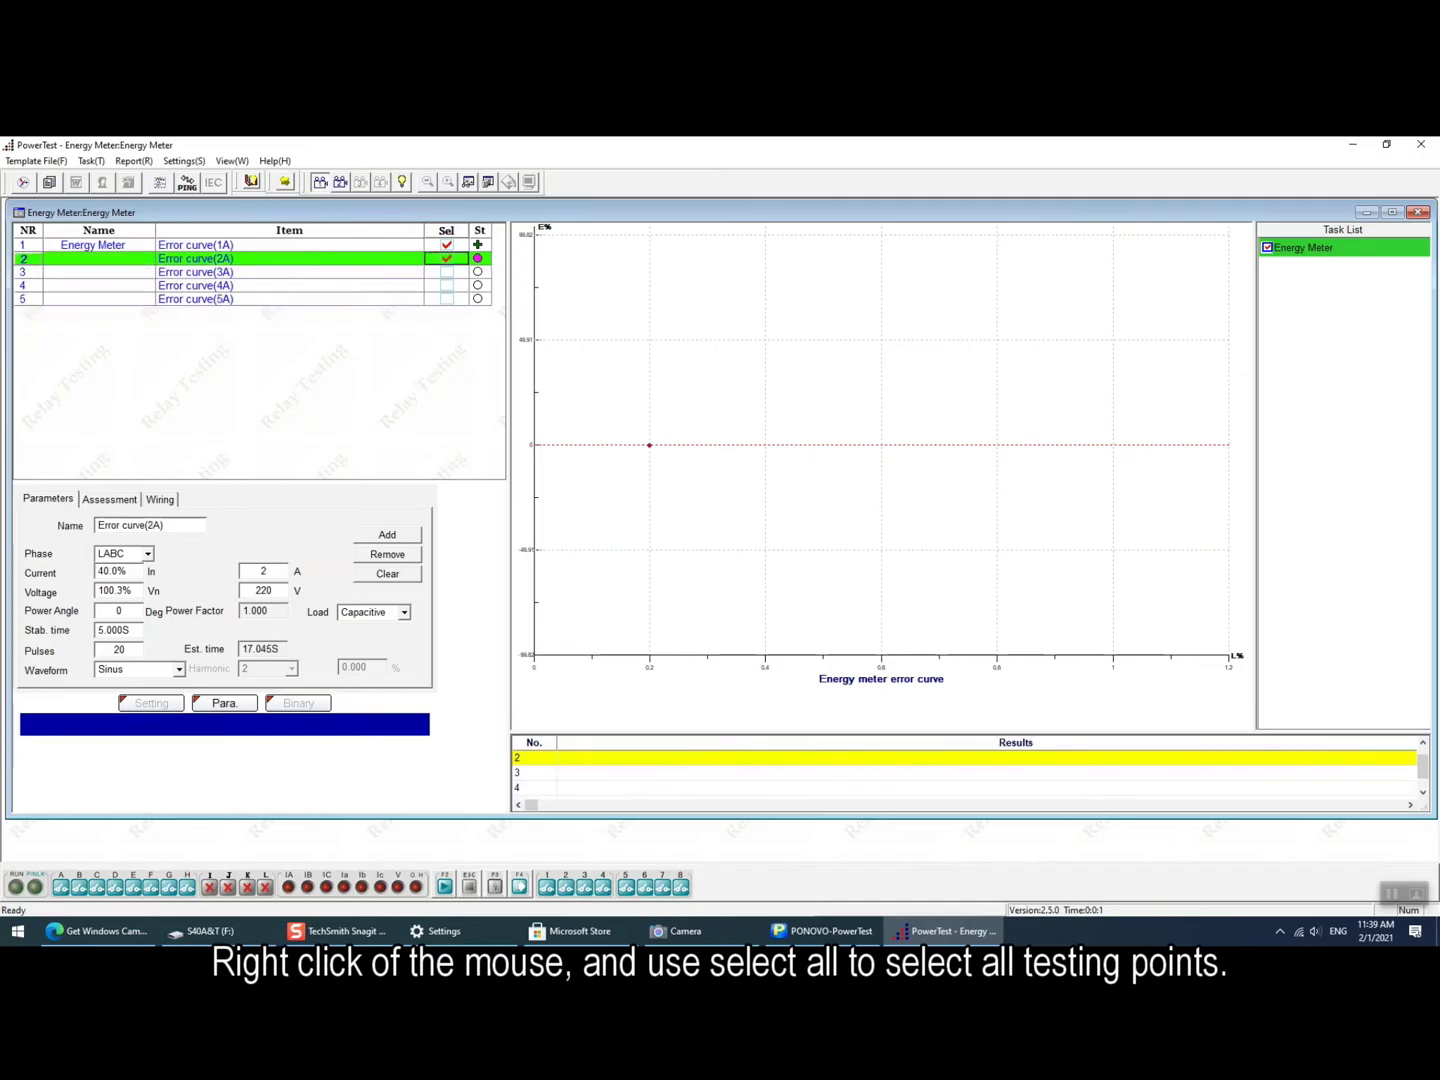
right_click(443, 268)
left_click(480, 335)
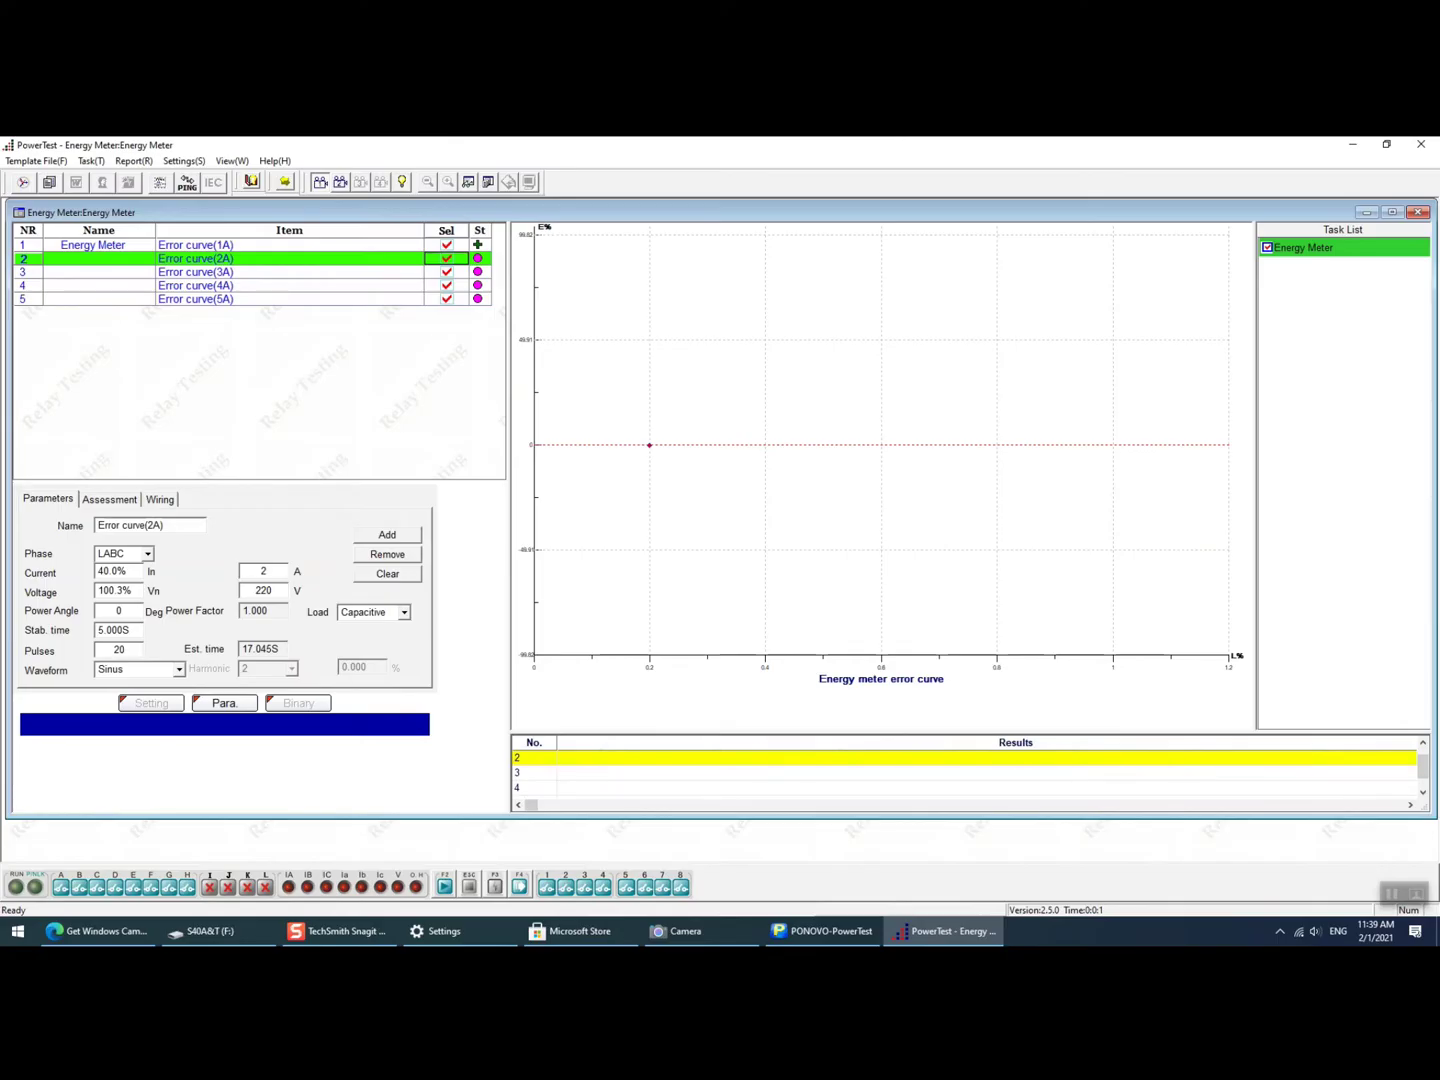
Set the maximum error in the assessment to 2%.
left_click(109, 499)
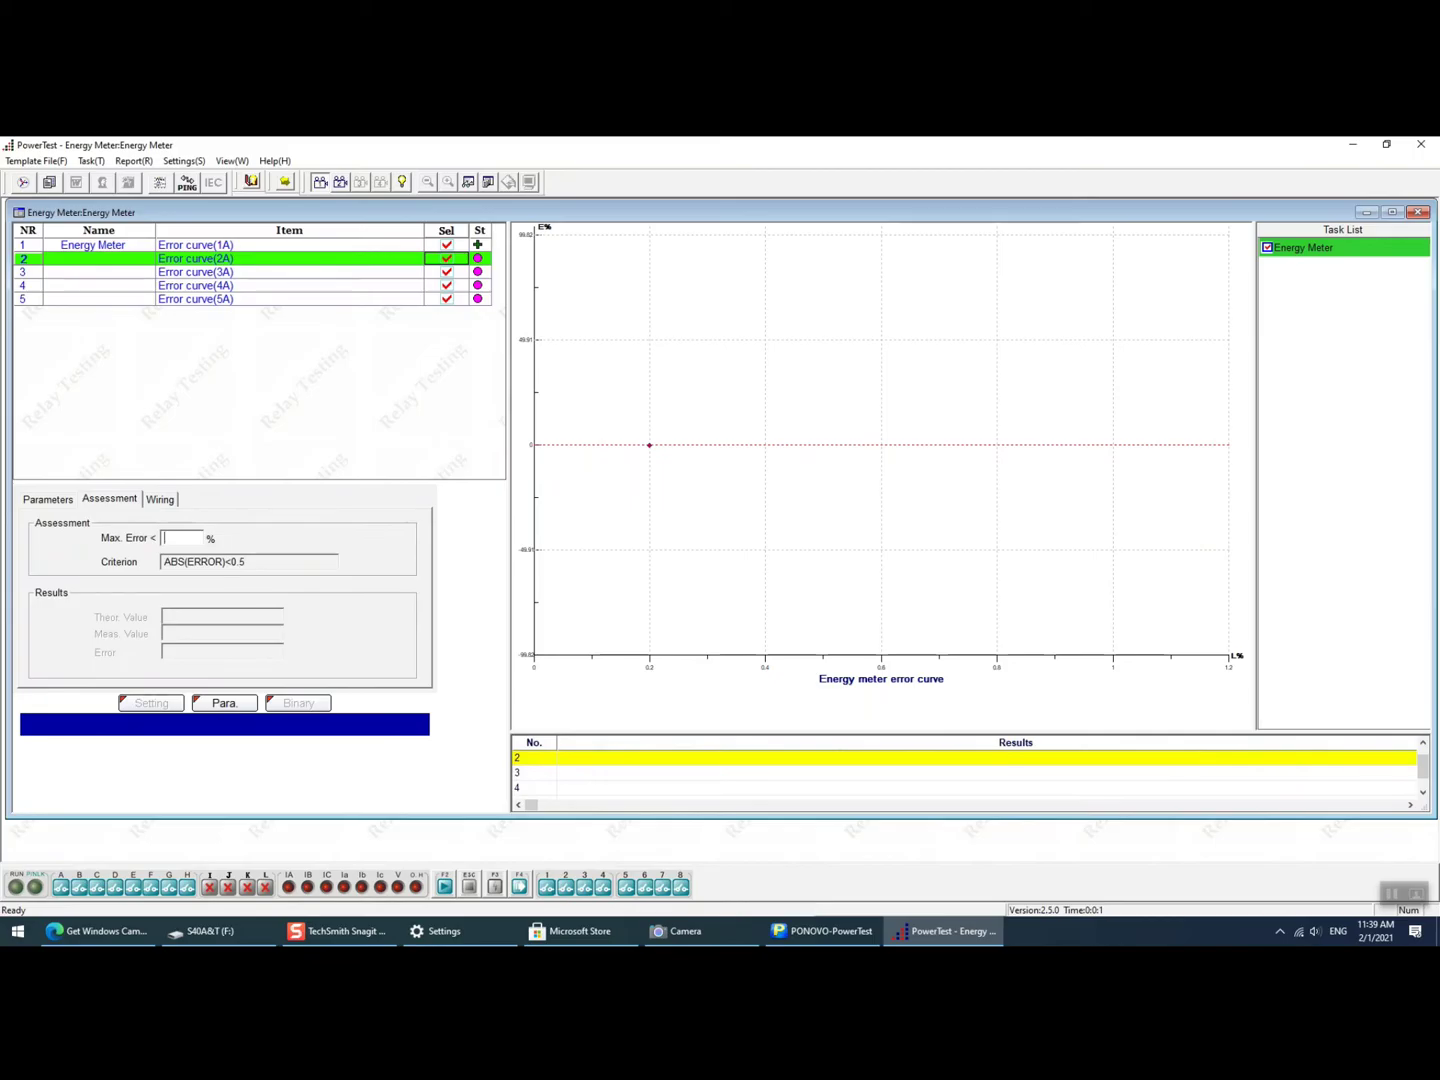
type("2")
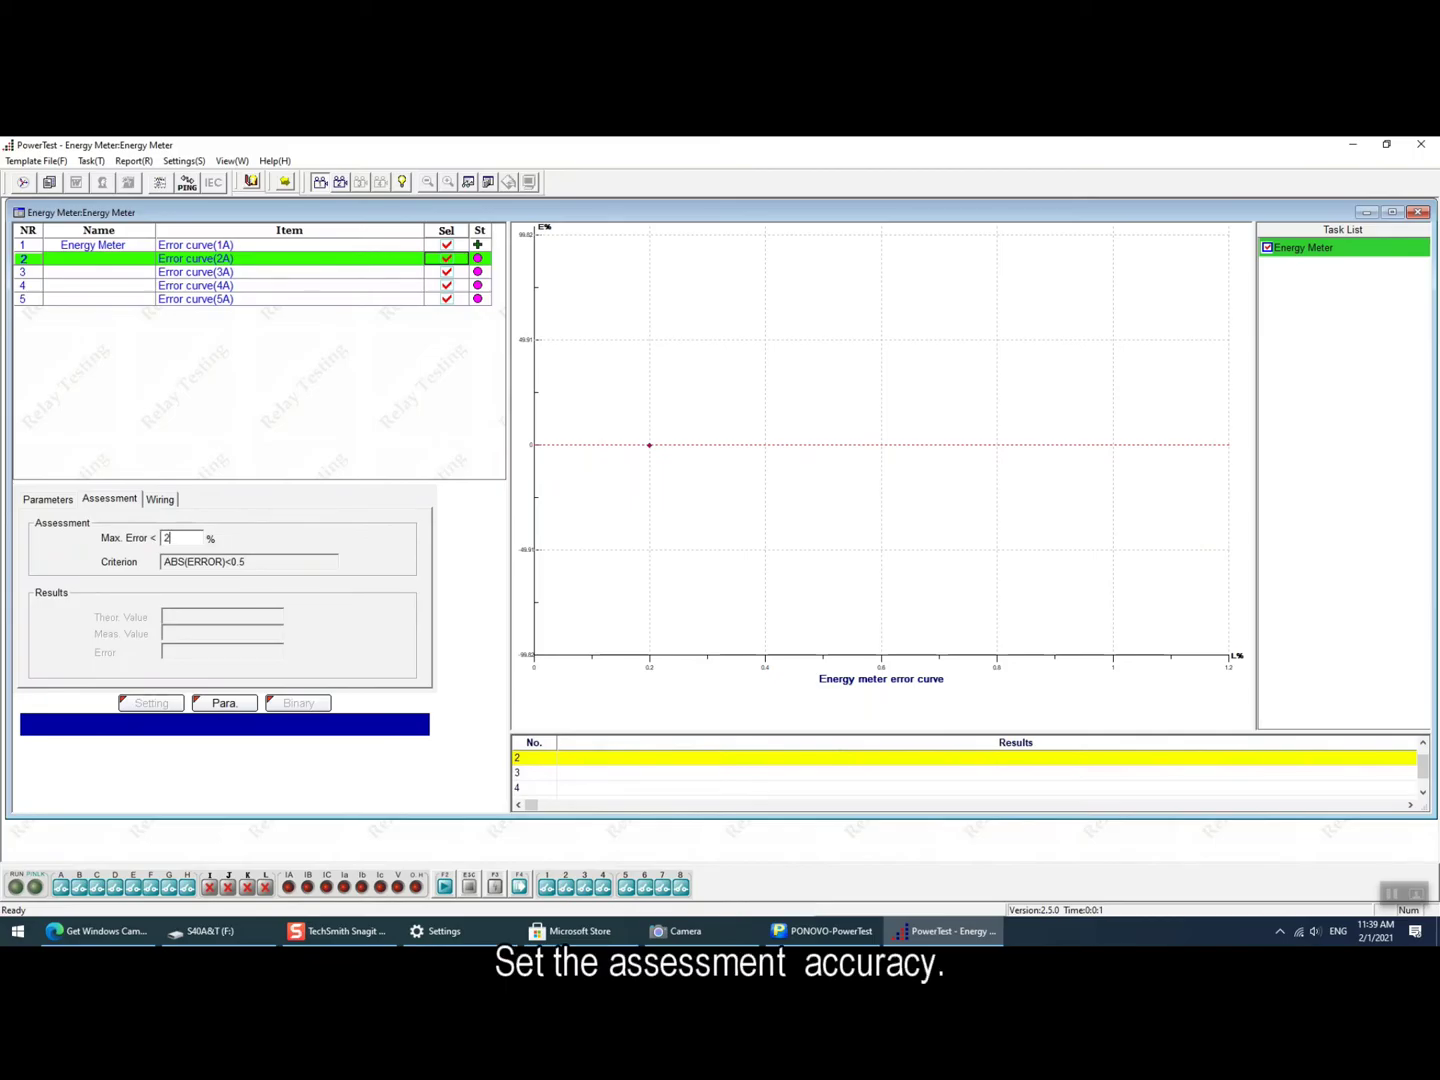
left_click(289, 245)
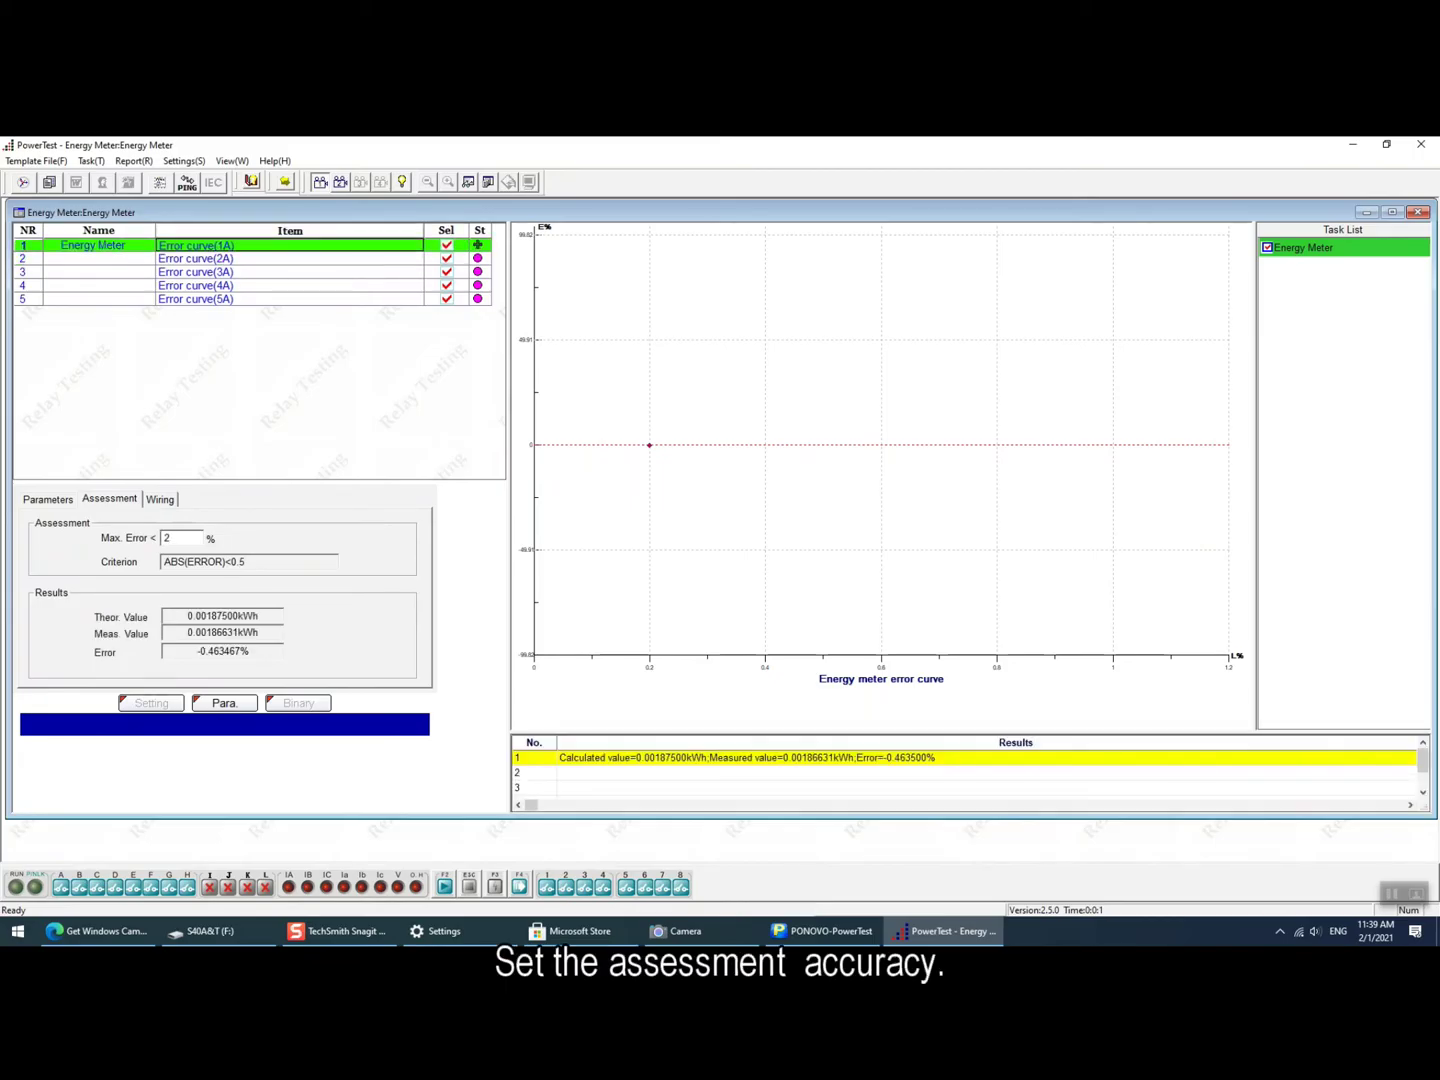
Set the assessment criterion of the 1A and 2A error curves to ABS(ERROR)<2.
left_click(289, 259)
left_click(289, 272)
left_click(289, 286)
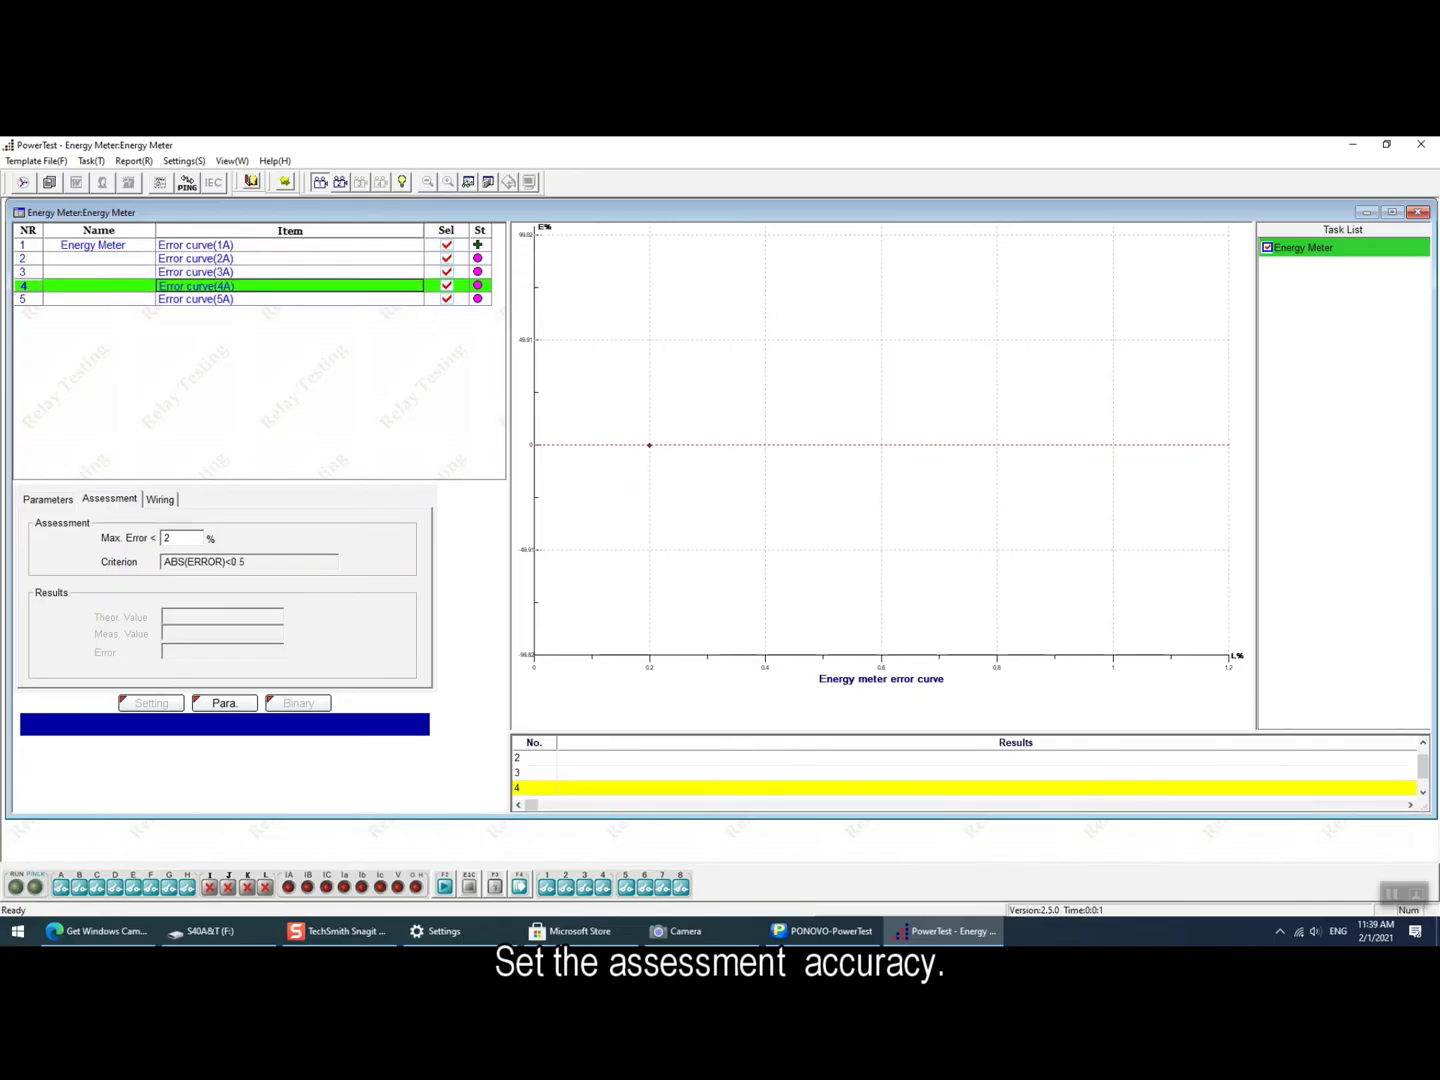
left_click(289, 245)
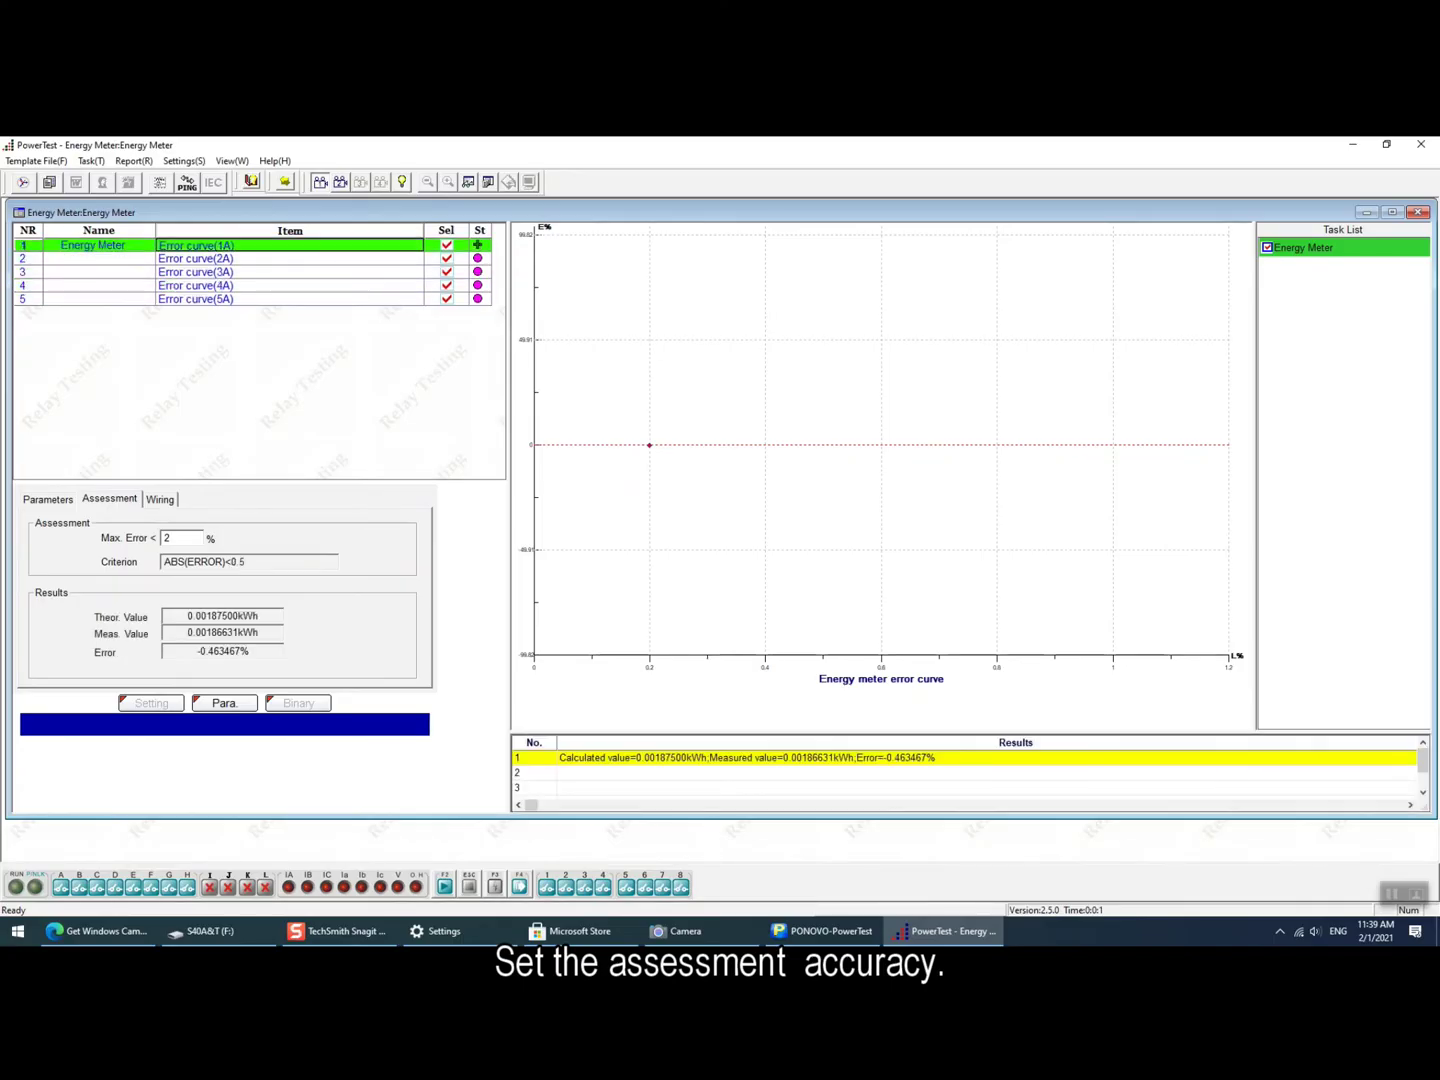
type("2")
key("Return")
left_click(289, 259)
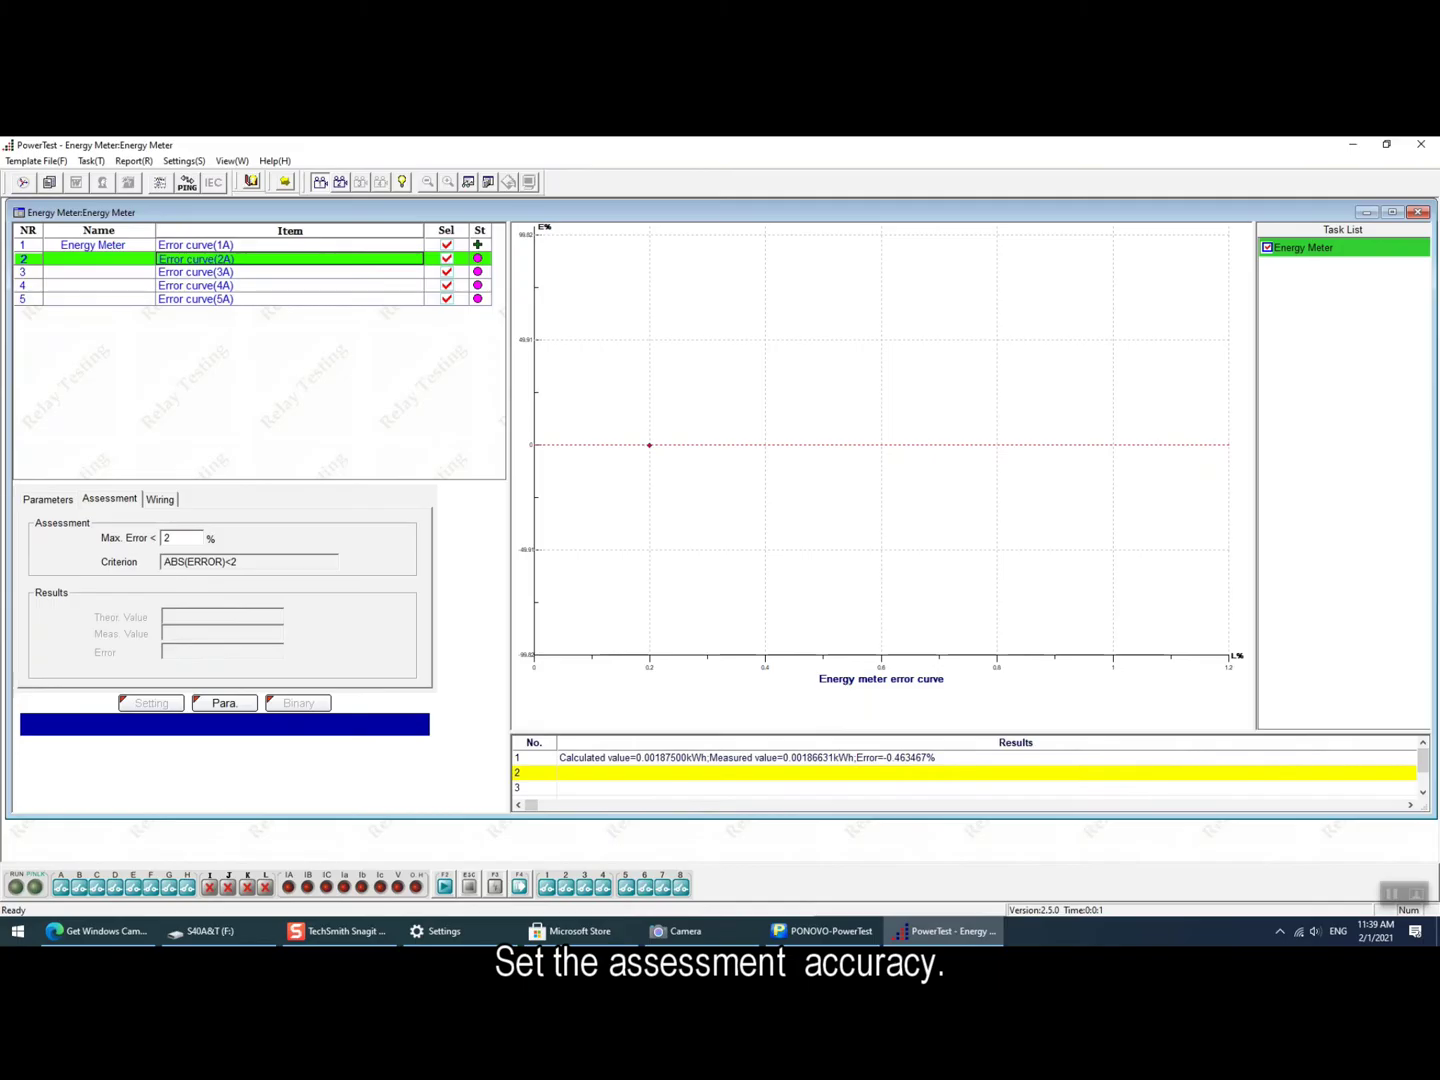
Apply the 2% maximum error to the 3A, 4A and 5A items so their criterion is ABS(ERROR)<2.
left_click(289, 272)
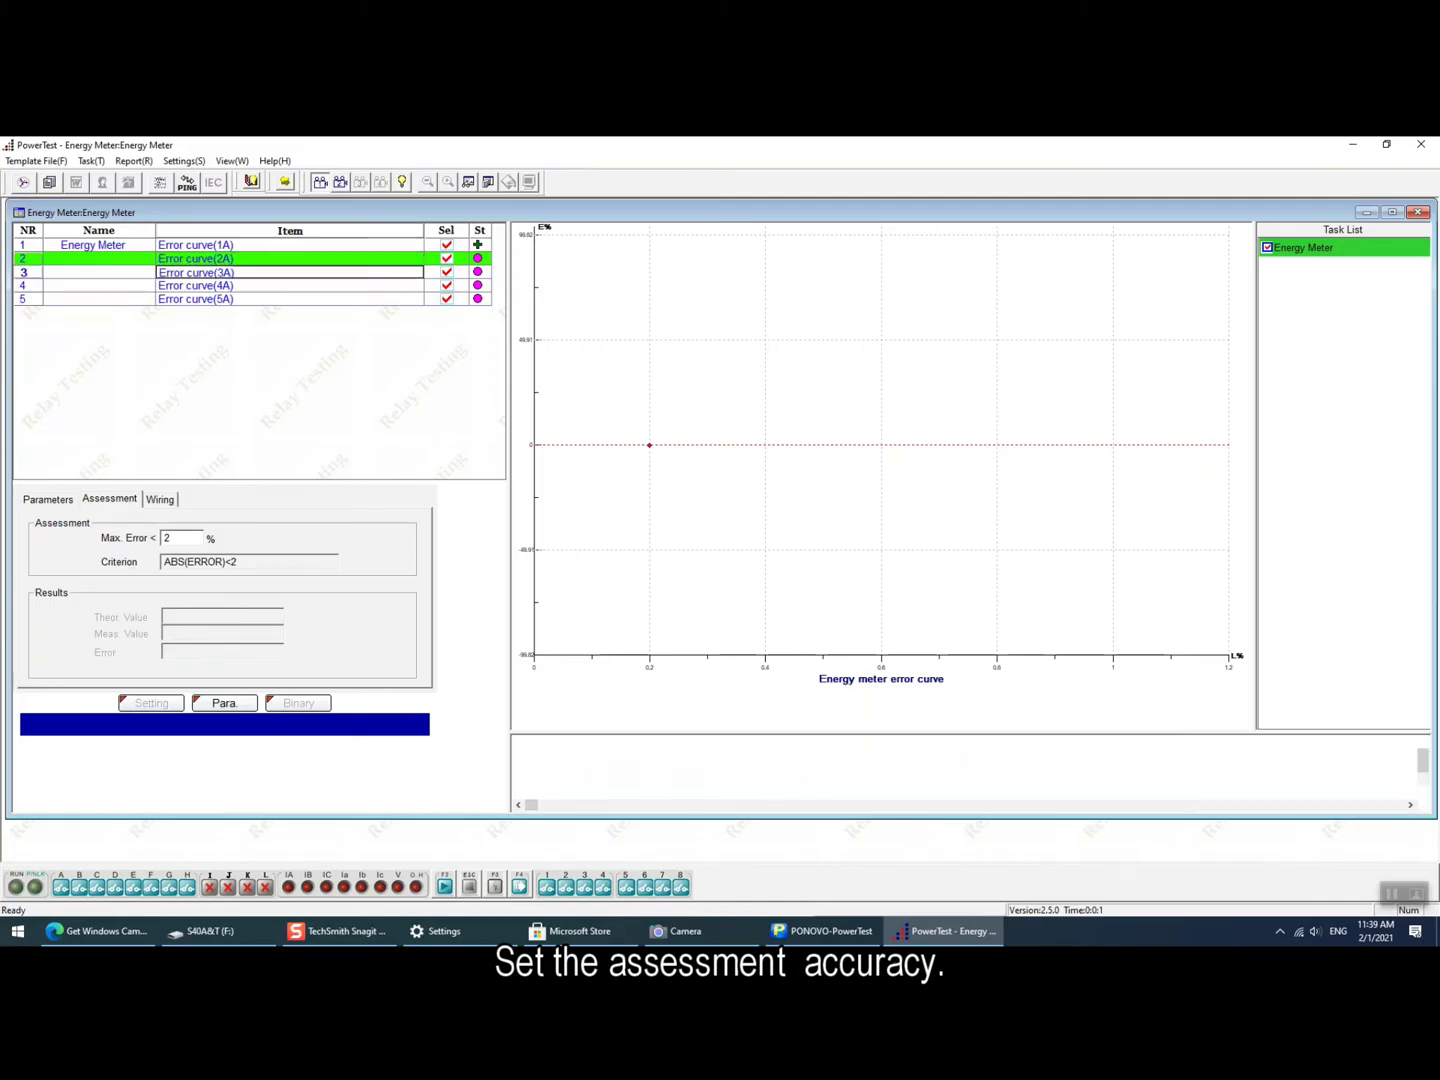
type("2")
key("Return")
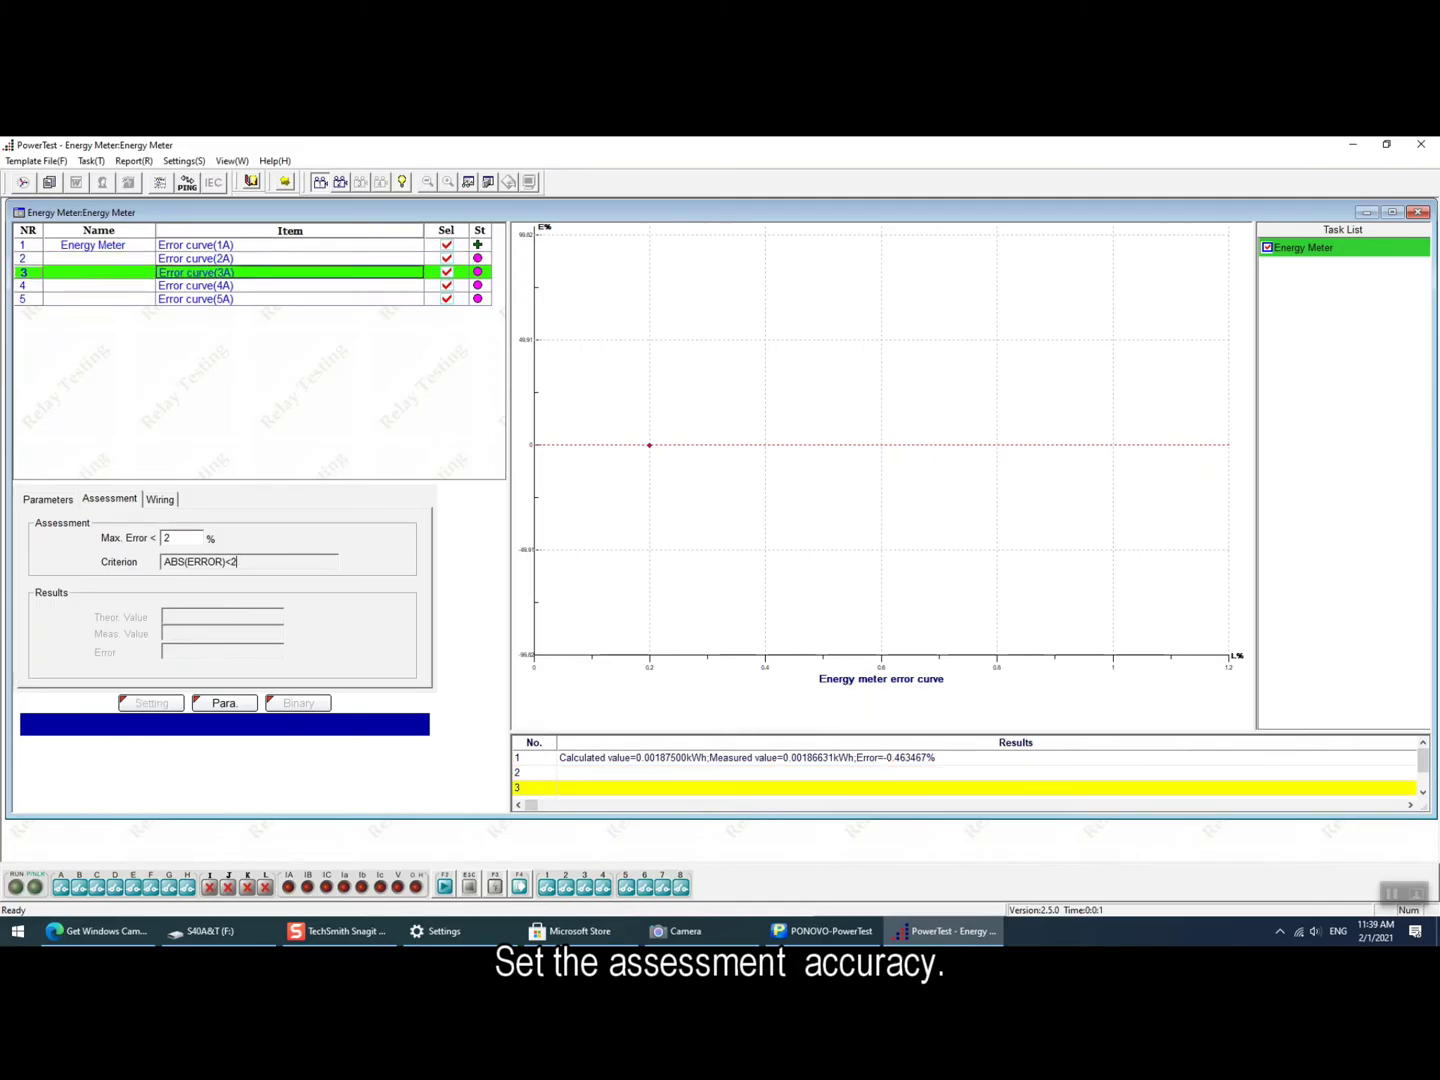
left_click(289, 286)
left_click(182, 538)
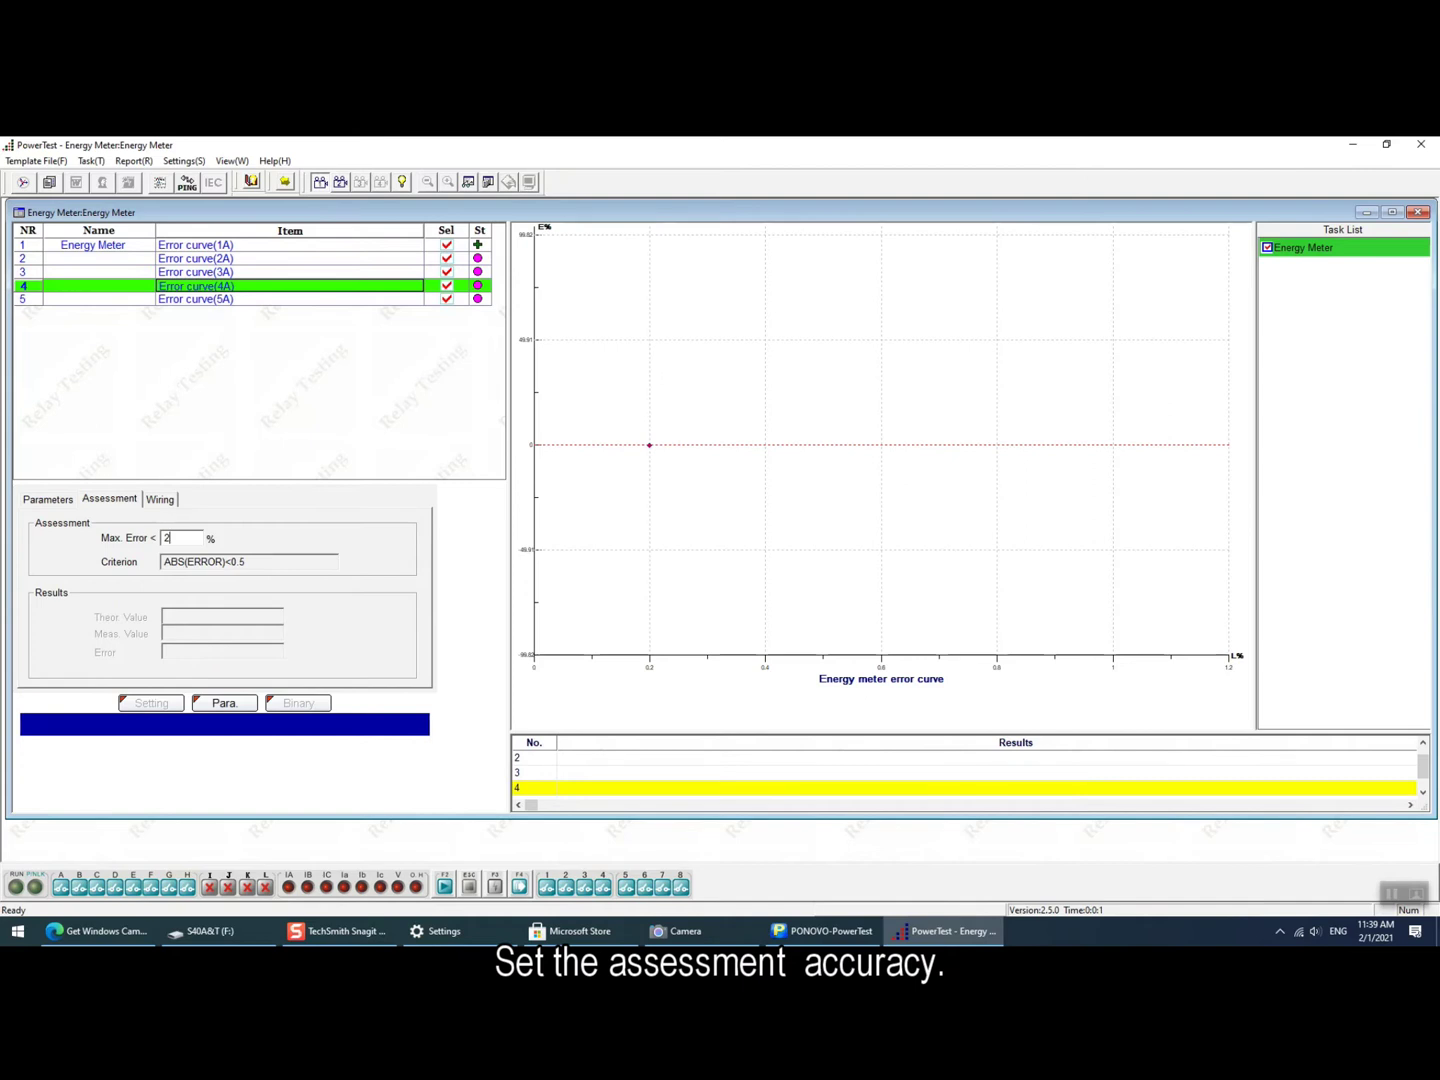
key("Return")
left_click(289, 299)
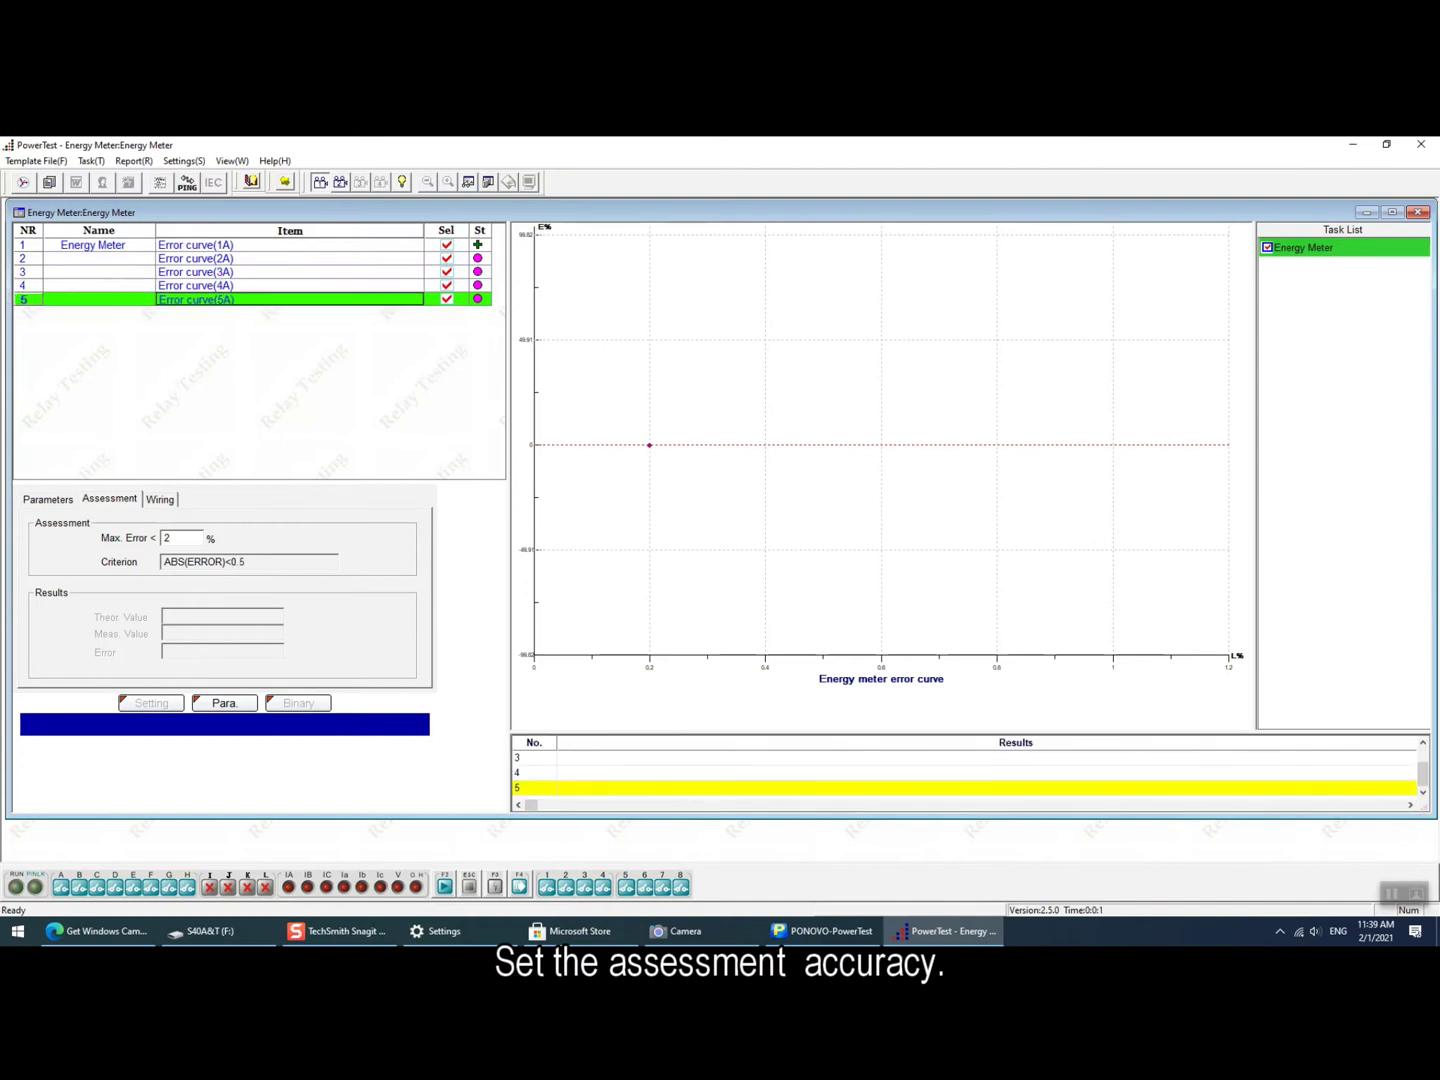
left_click(182, 538)
key("Return")
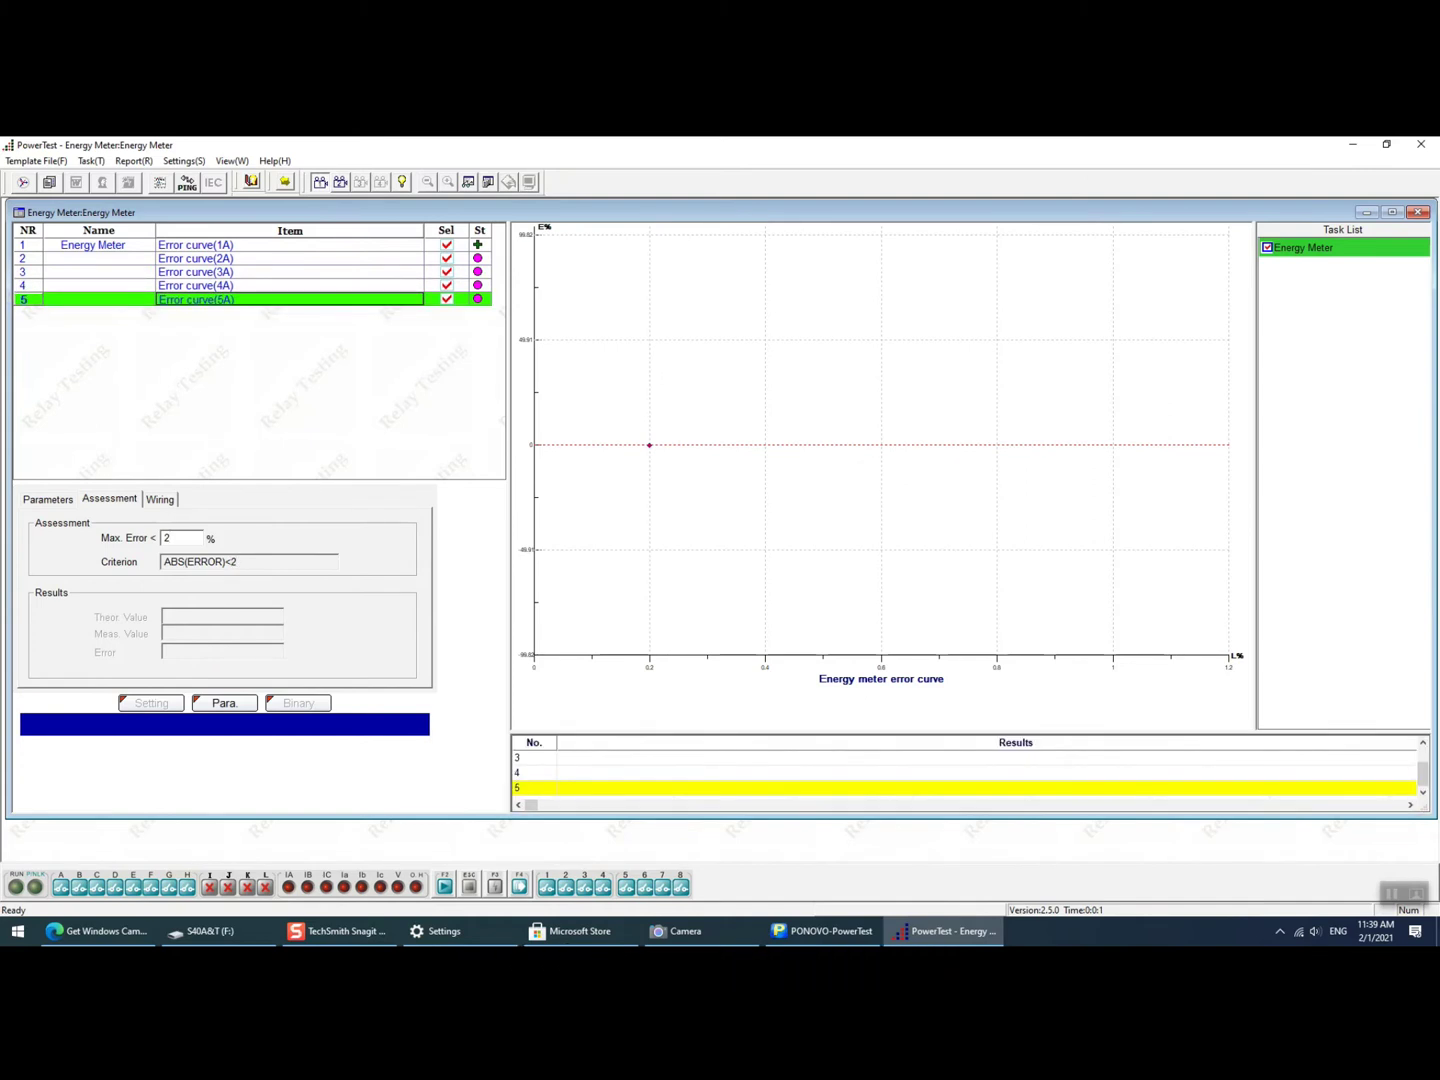
Start the error curve test, bring up the Camera app's view of the meter, and stop the running test.
left_click(48, 499)
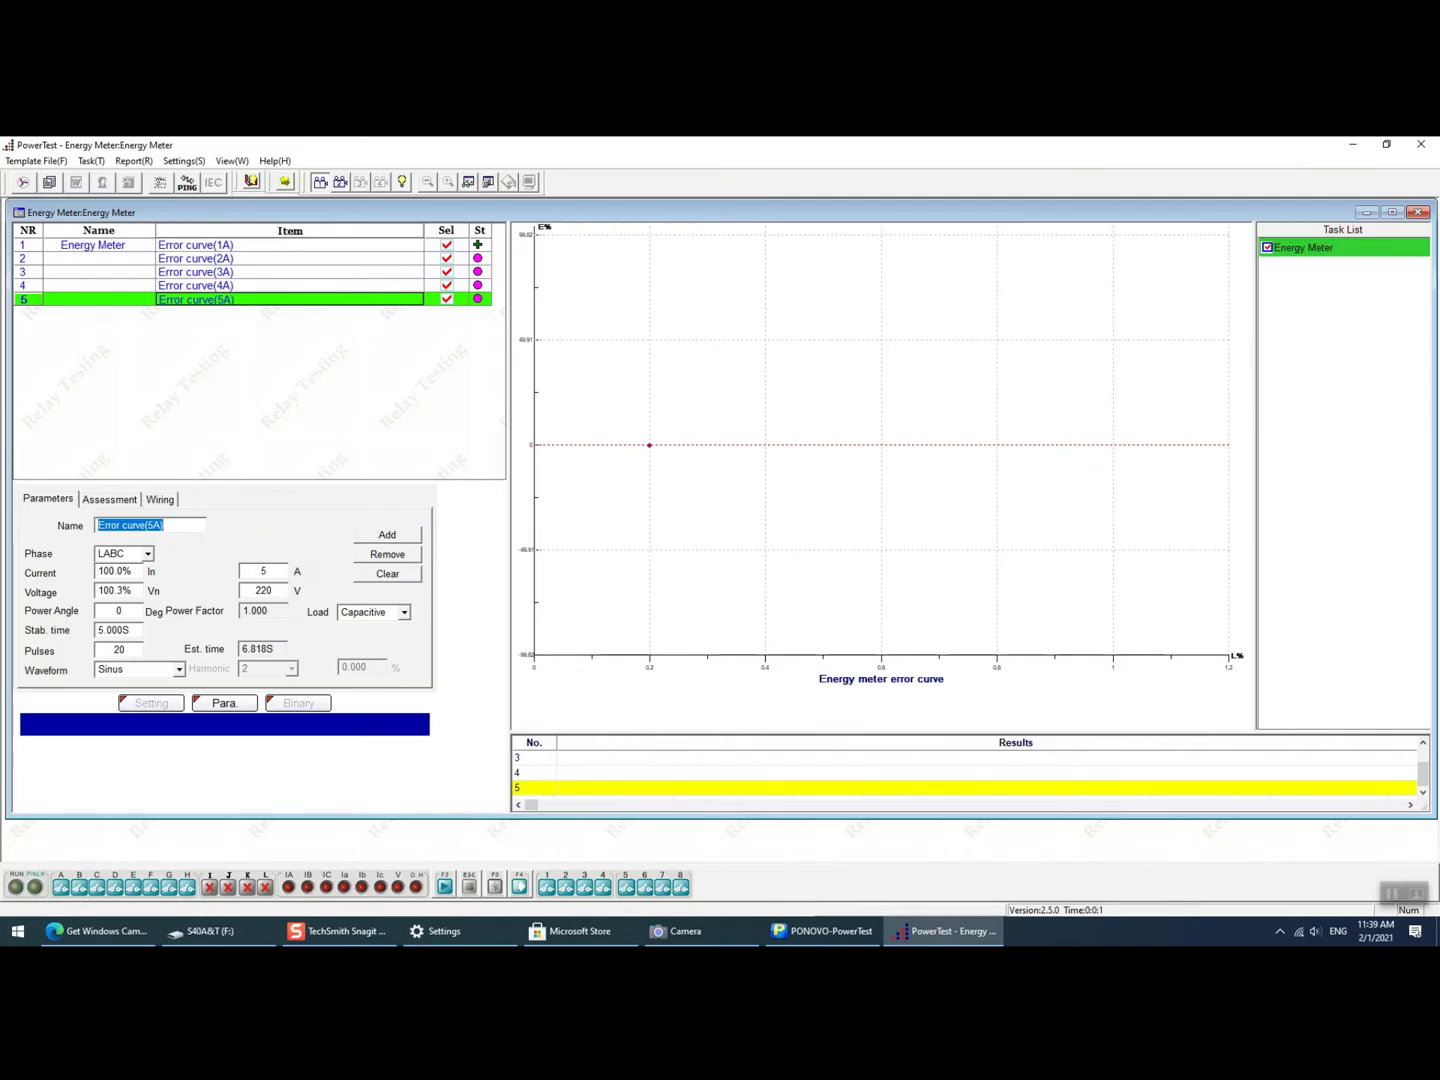
key("F2")
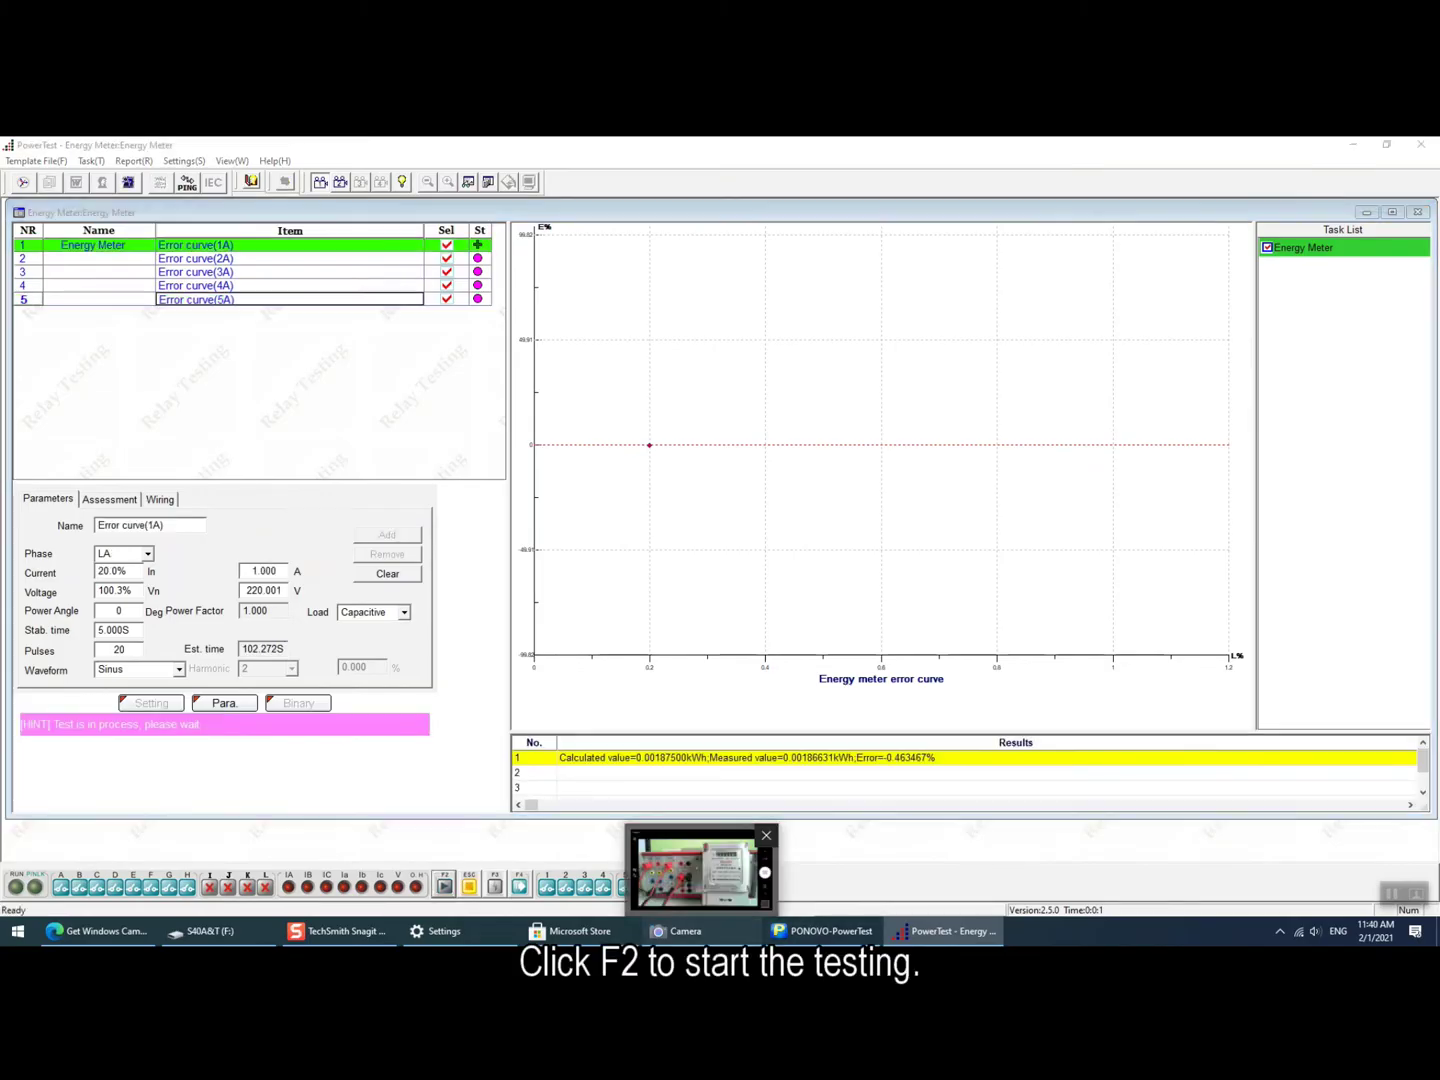
left_click(697, 872)
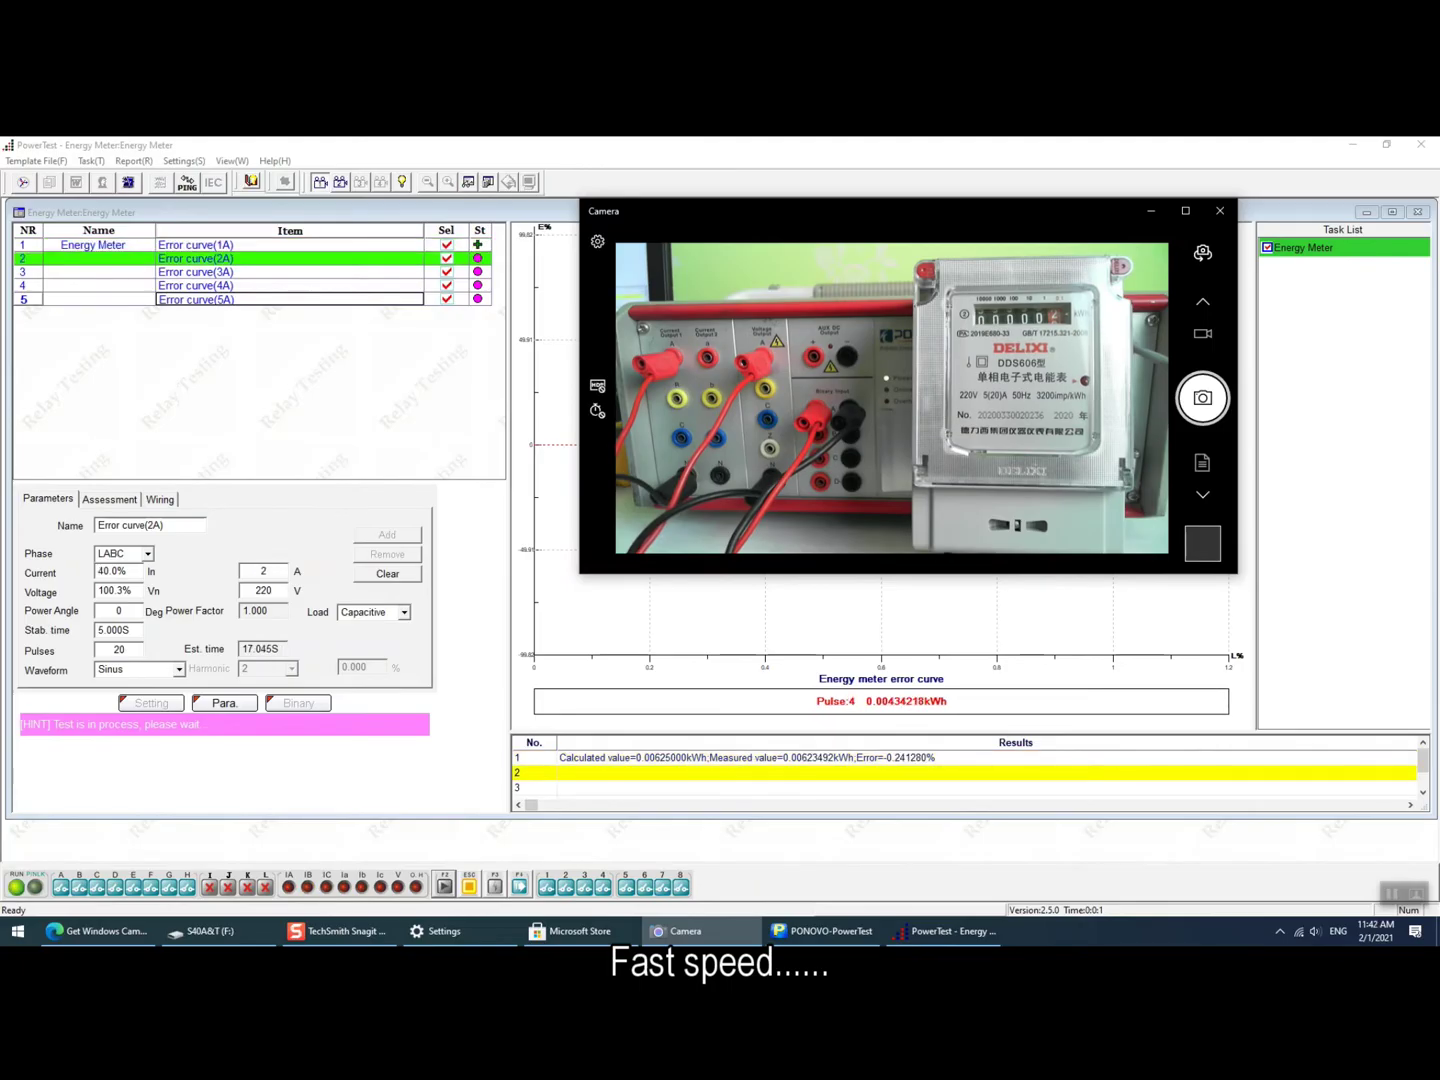
left_click(469, 886)
Change the phase from LABC to LA for the remaining error curve items through 5A and save the template.
left_click(290, 272)
left_click(148, 554)
left_click(290, 299)
left_click(36, 161)
left_click(839, 588)
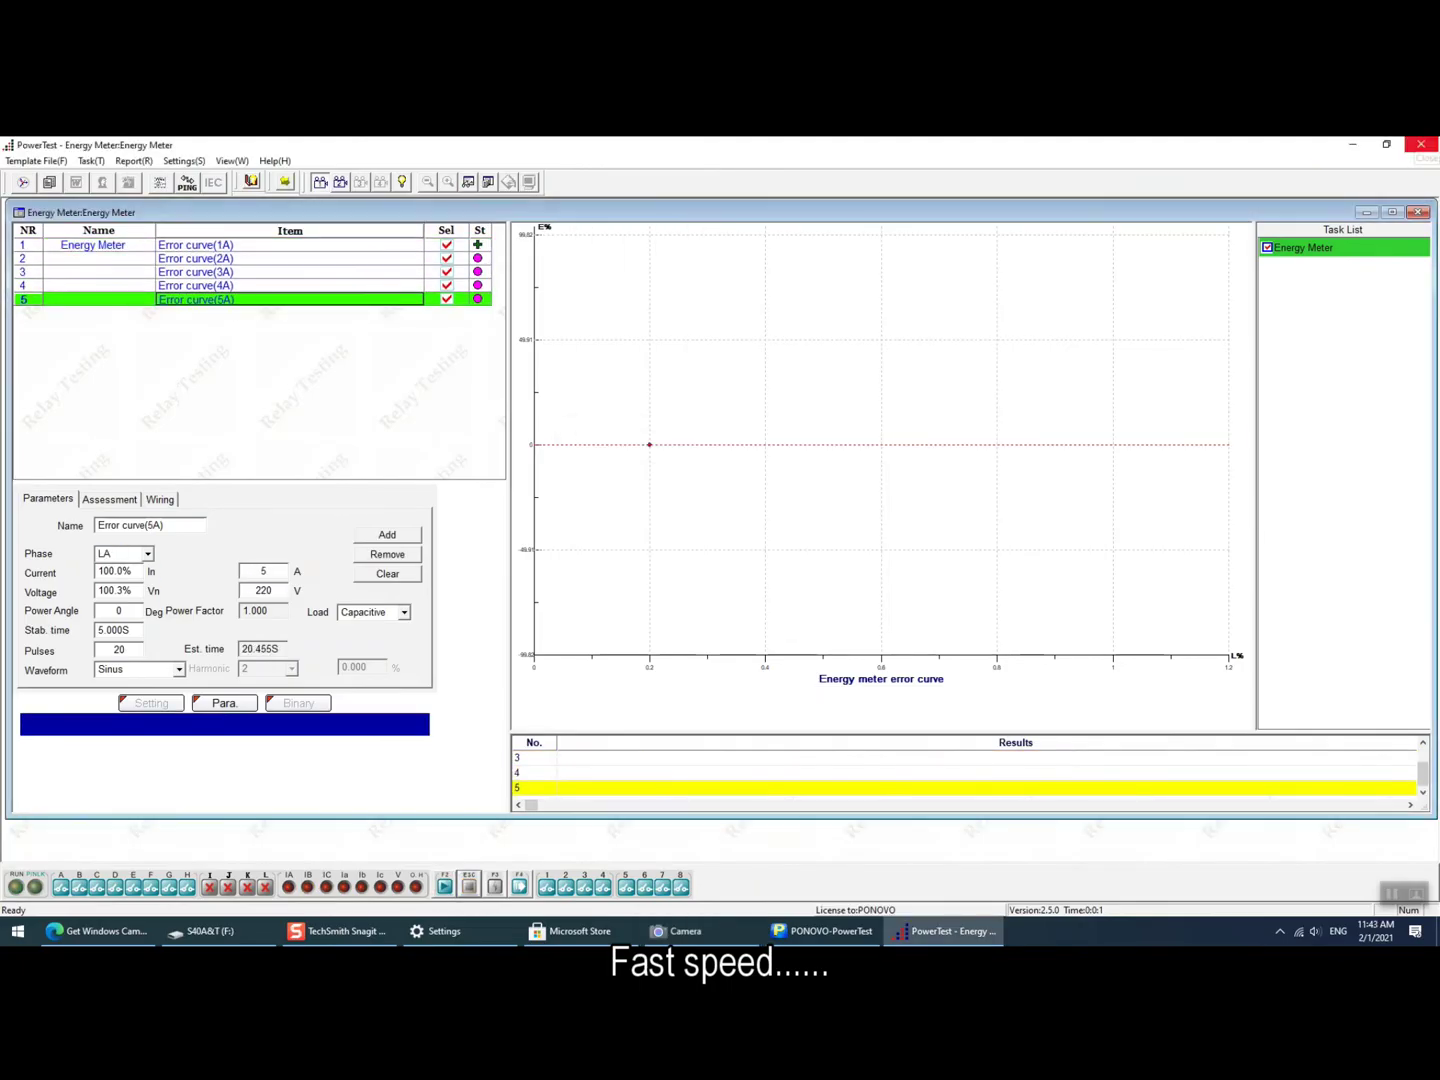
Run all five error curve tests while watching the meter in the Camera app, and minimize the camera view on completion.
left_click(444, 886)
left_click(685, 931)
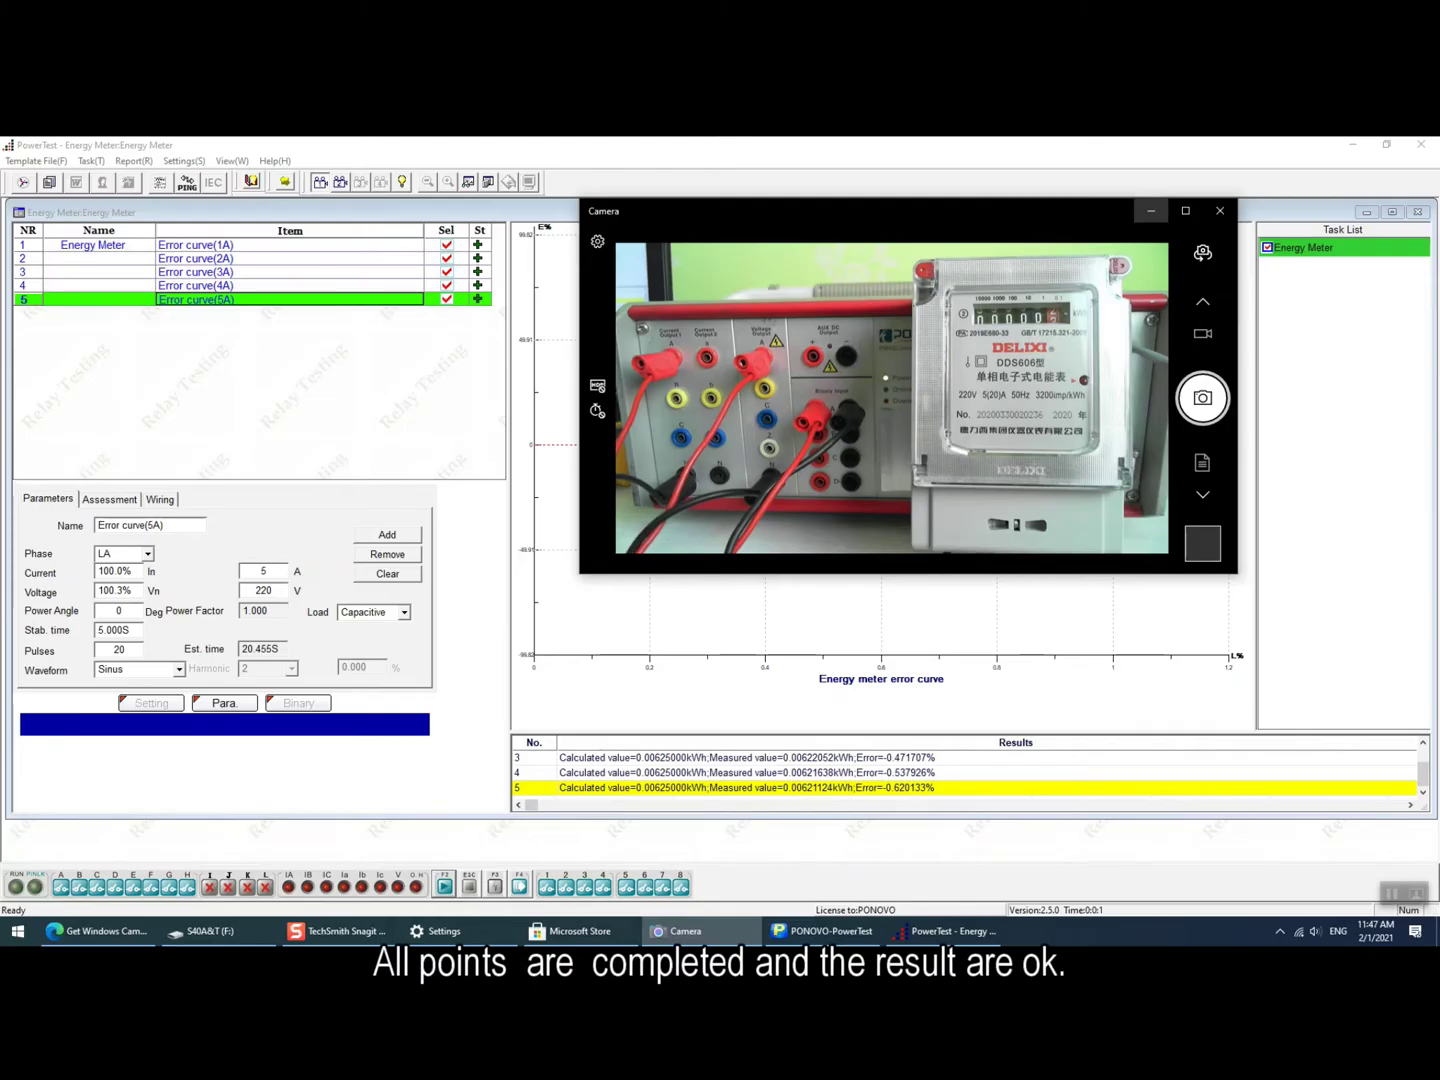
left_click(1151, 211)
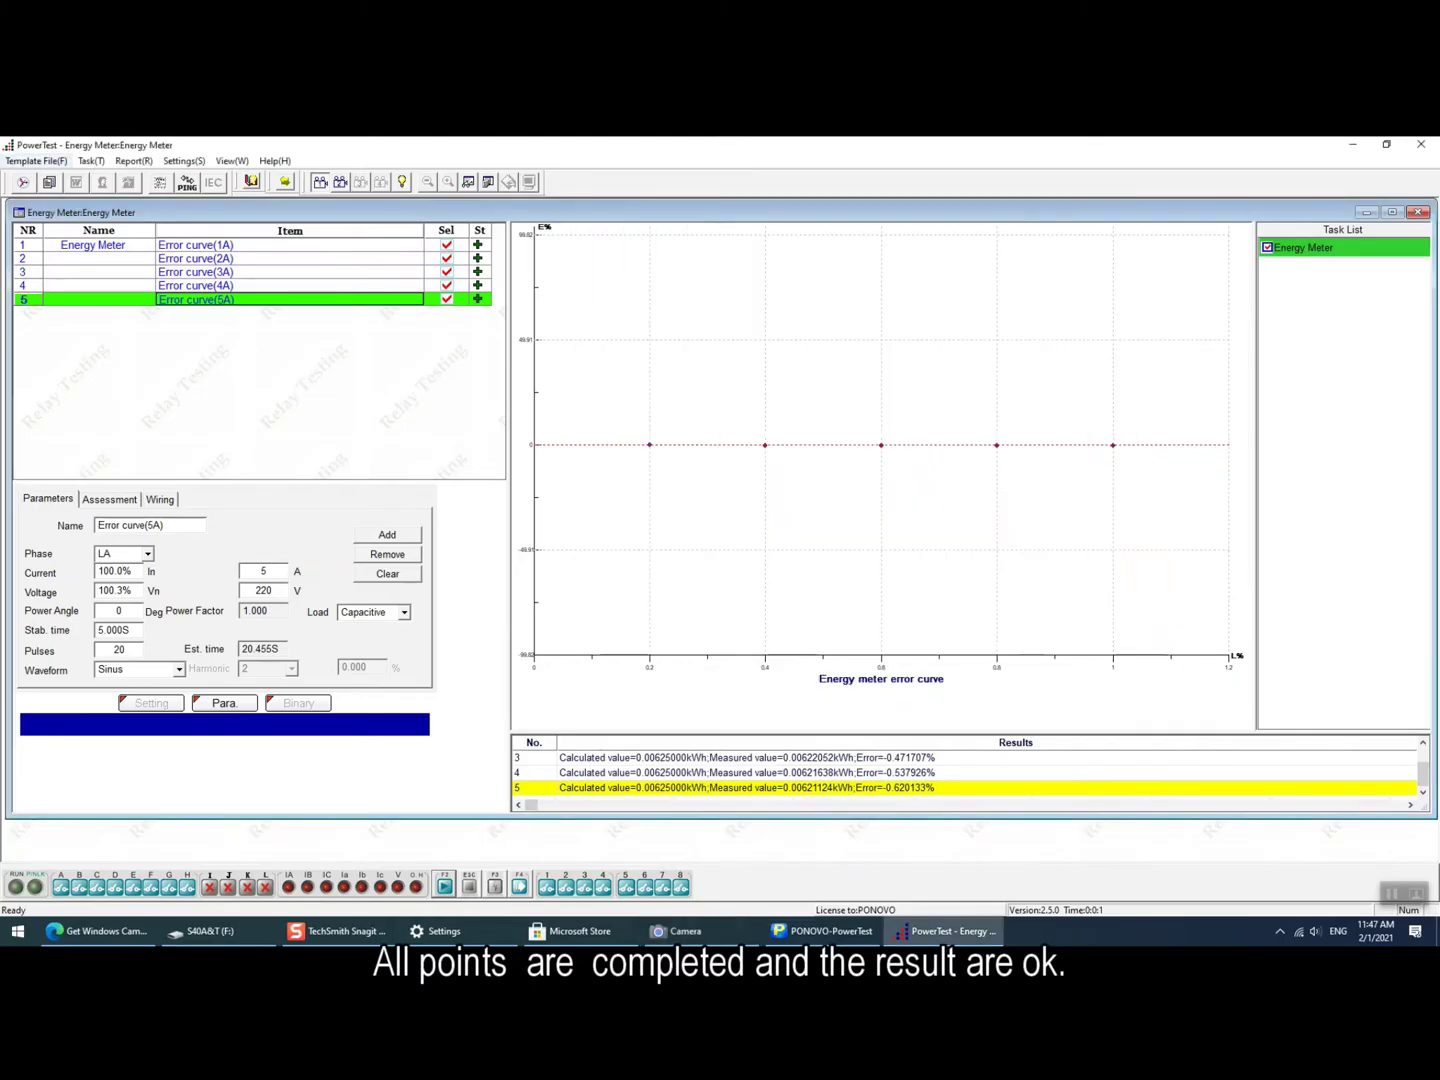
Open the test report, review the results from 1A to 5A and the error curve plot, and close it.
left_click(251, 181)
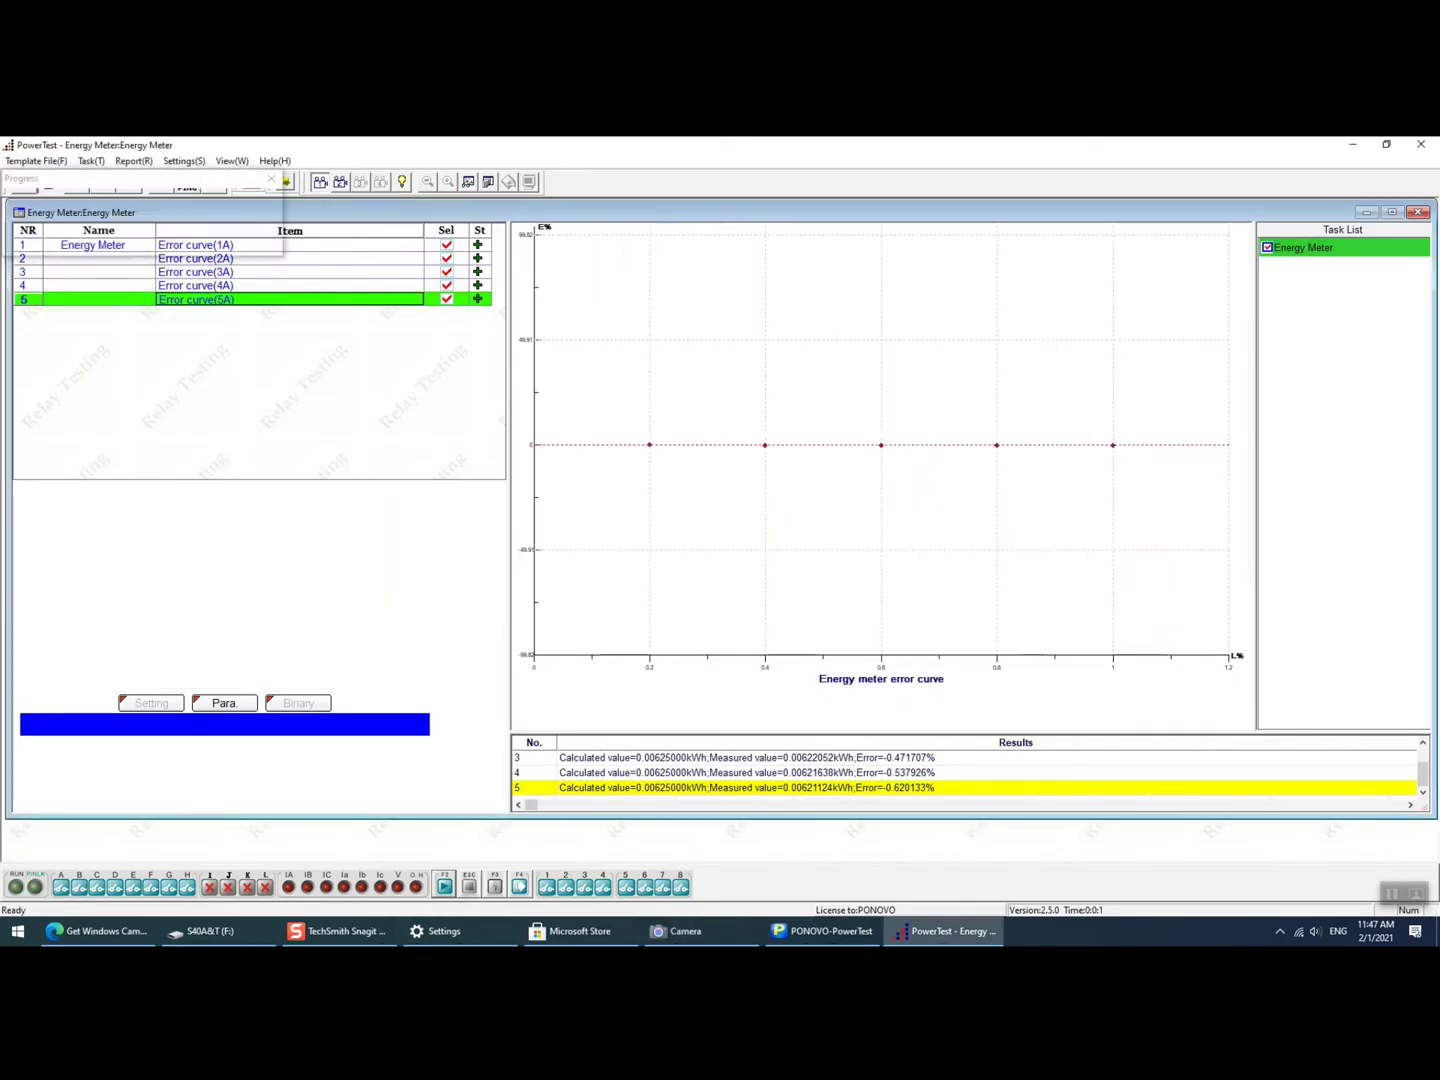
scroll(344, 520, "down", 1)
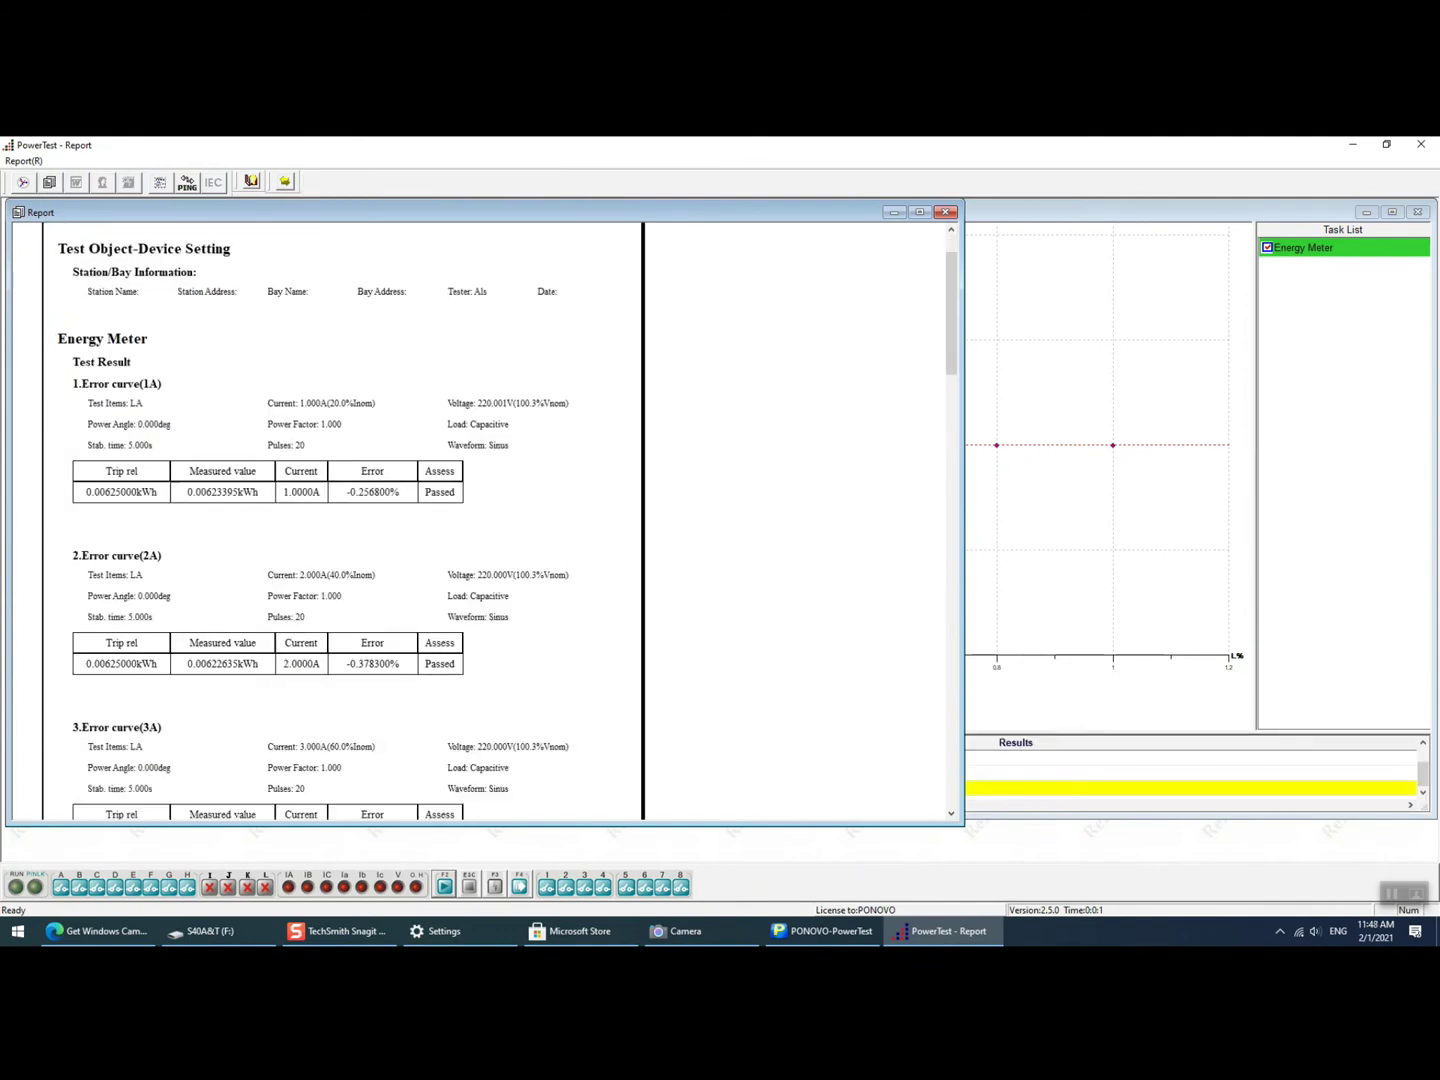
scroll(344, 520, "down", 10)
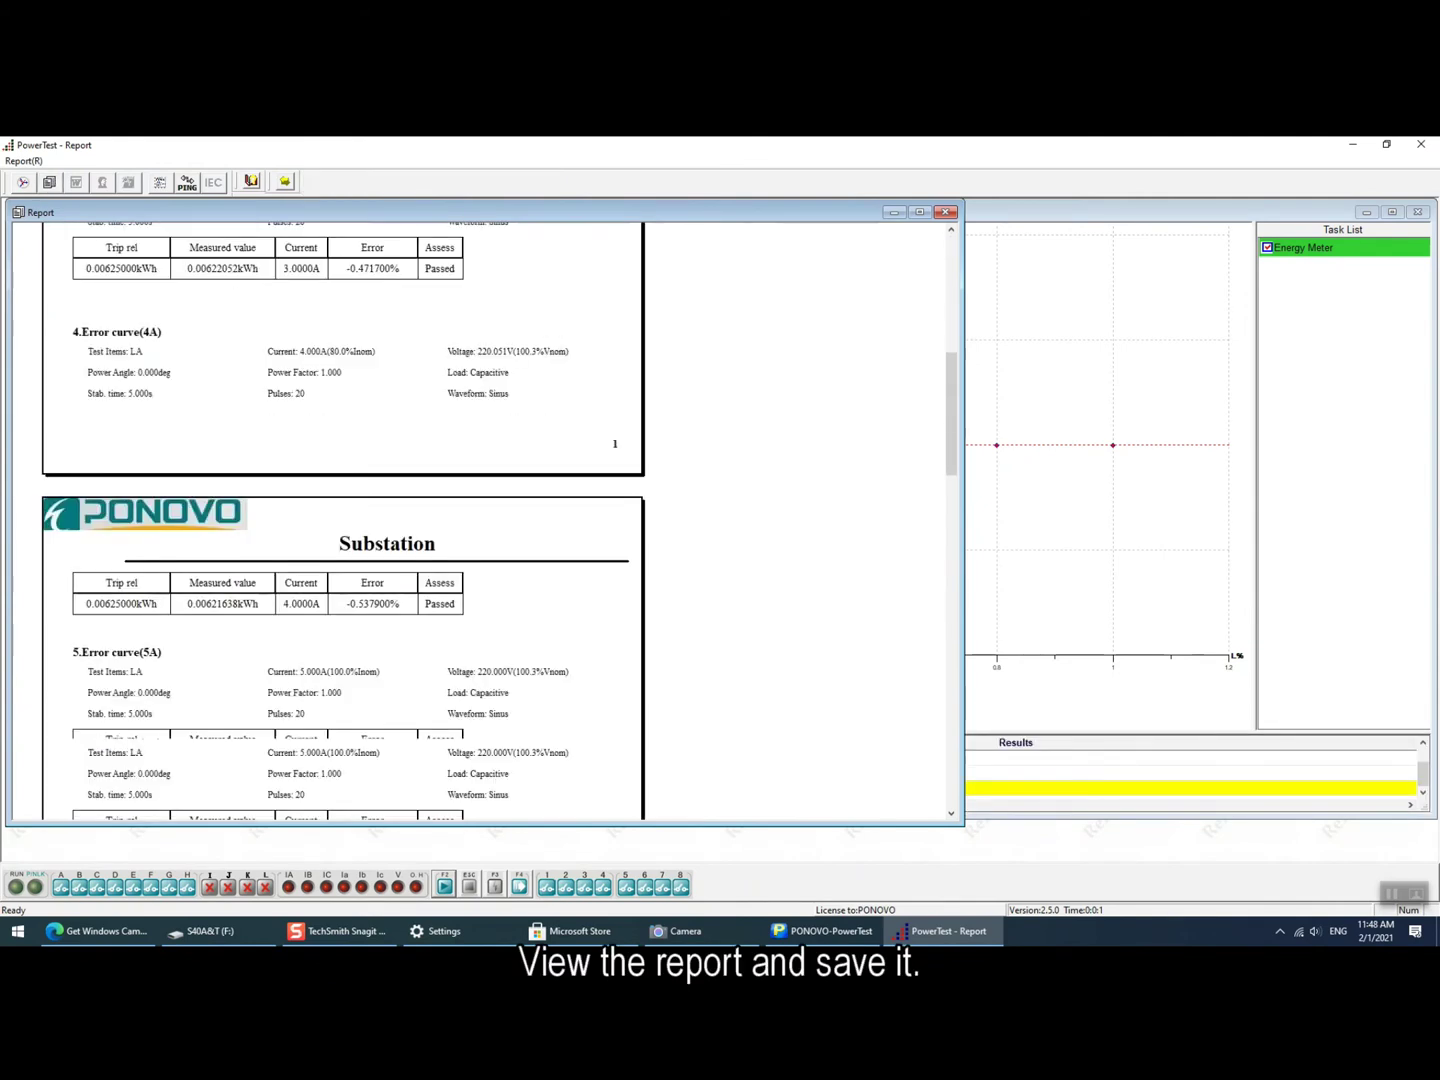
scroll(480, 520, "down", 2)
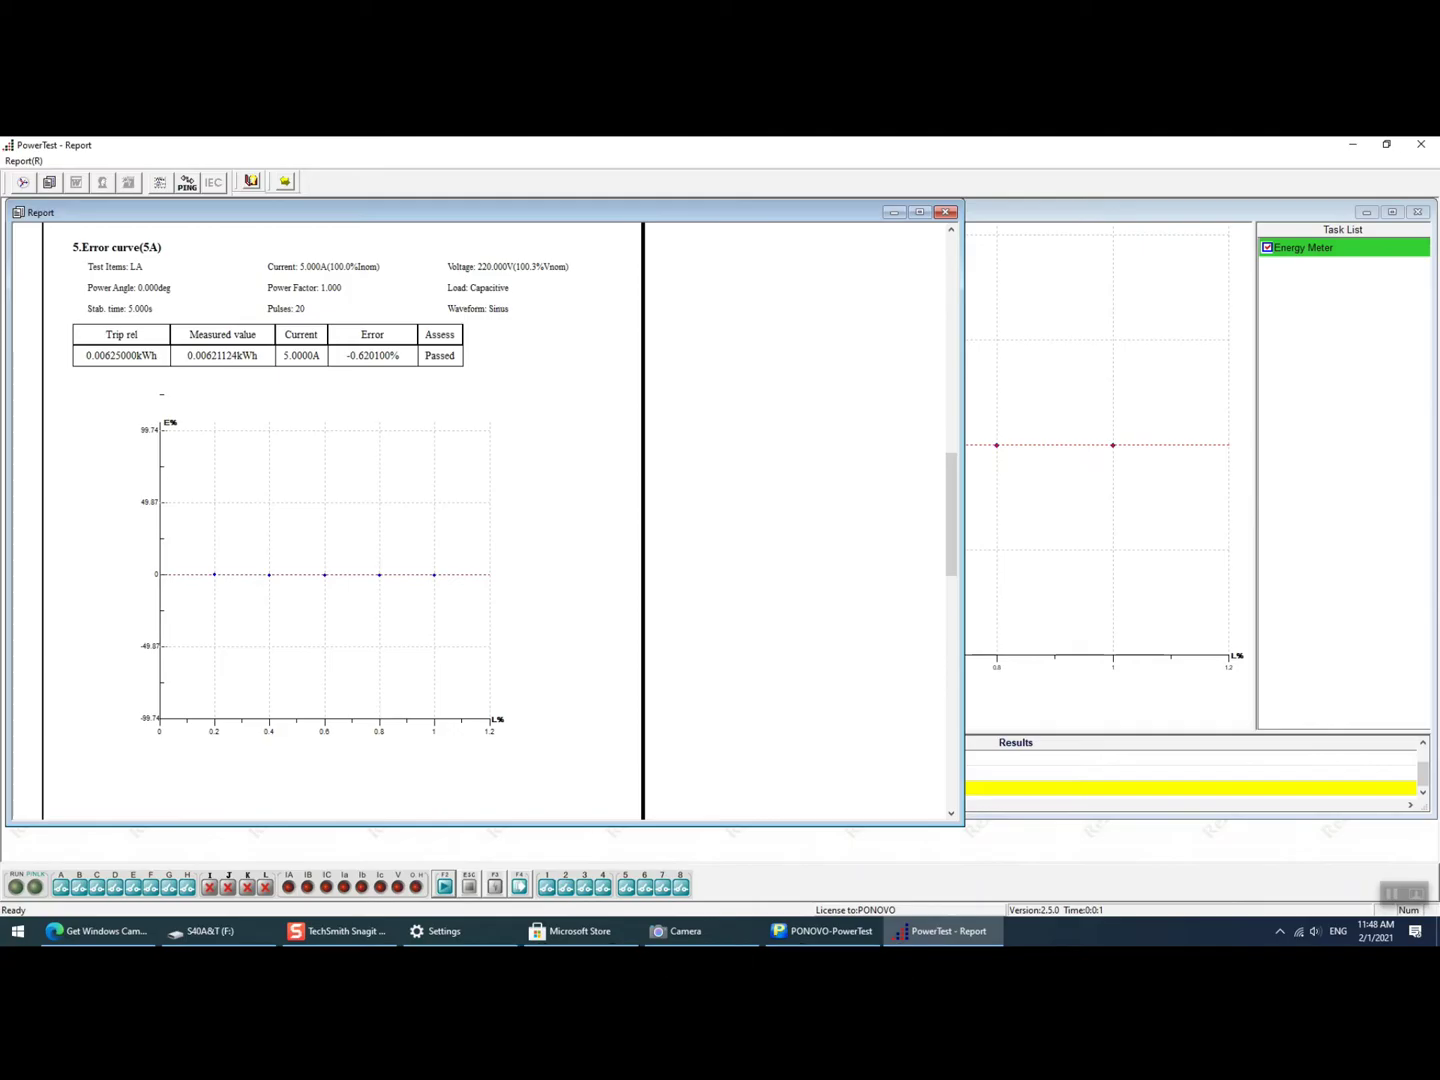
left_click(945, 212)
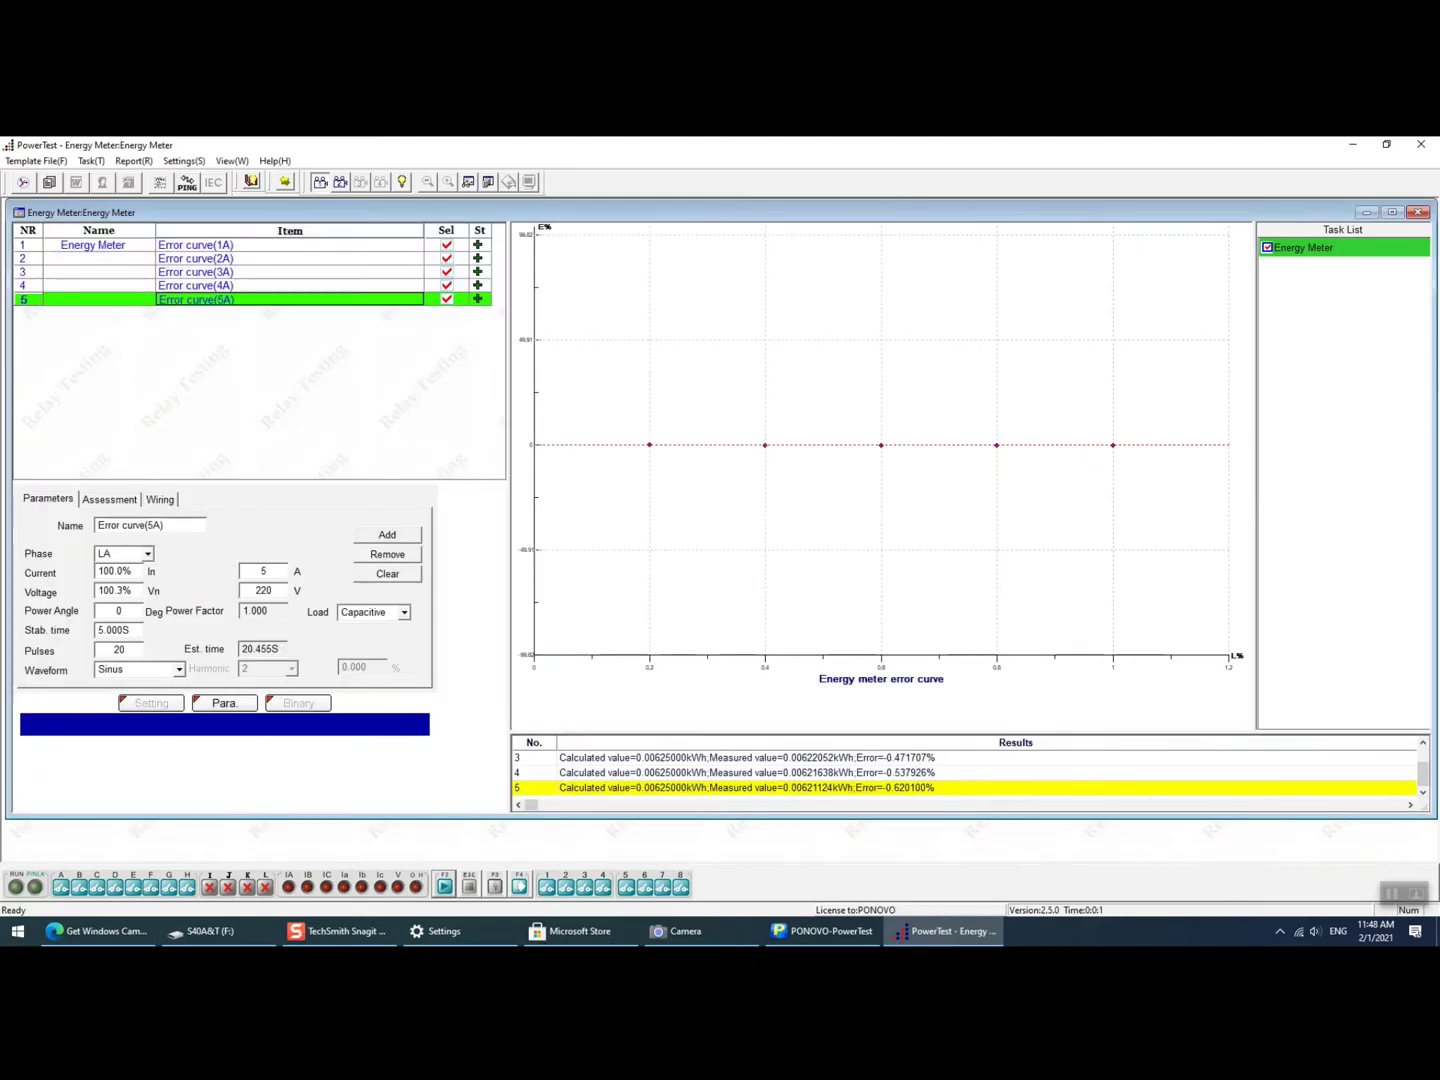
Save the test report in the Report folder under the file name DDS606-.
left_click(133, 160)
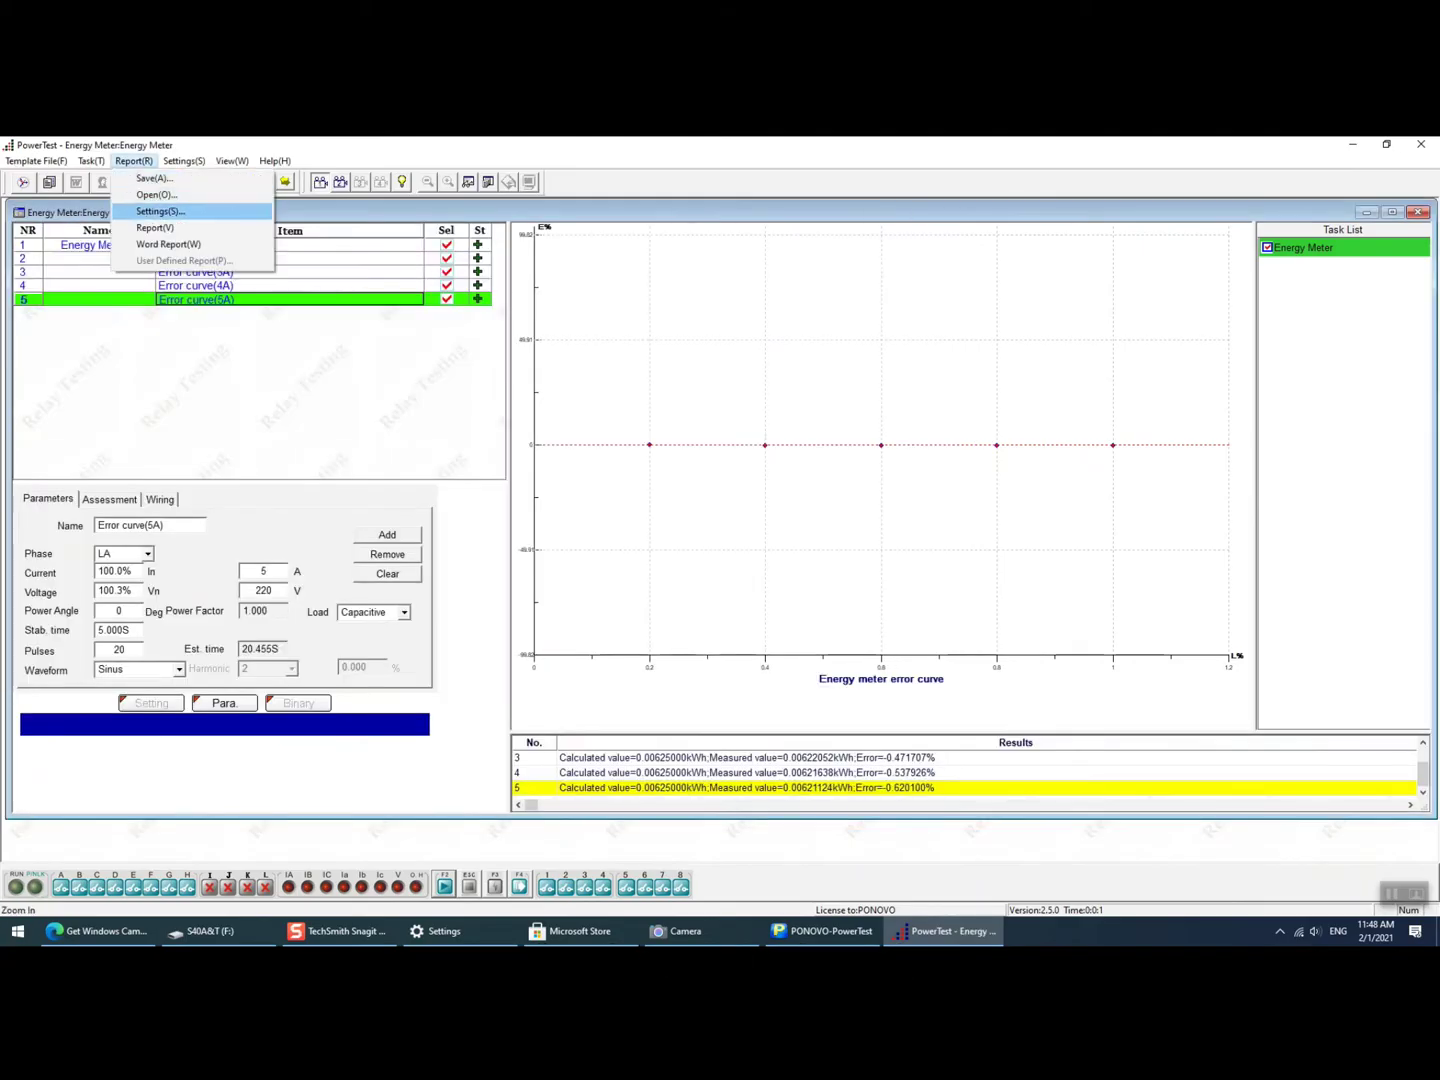
left_click(154, 178)
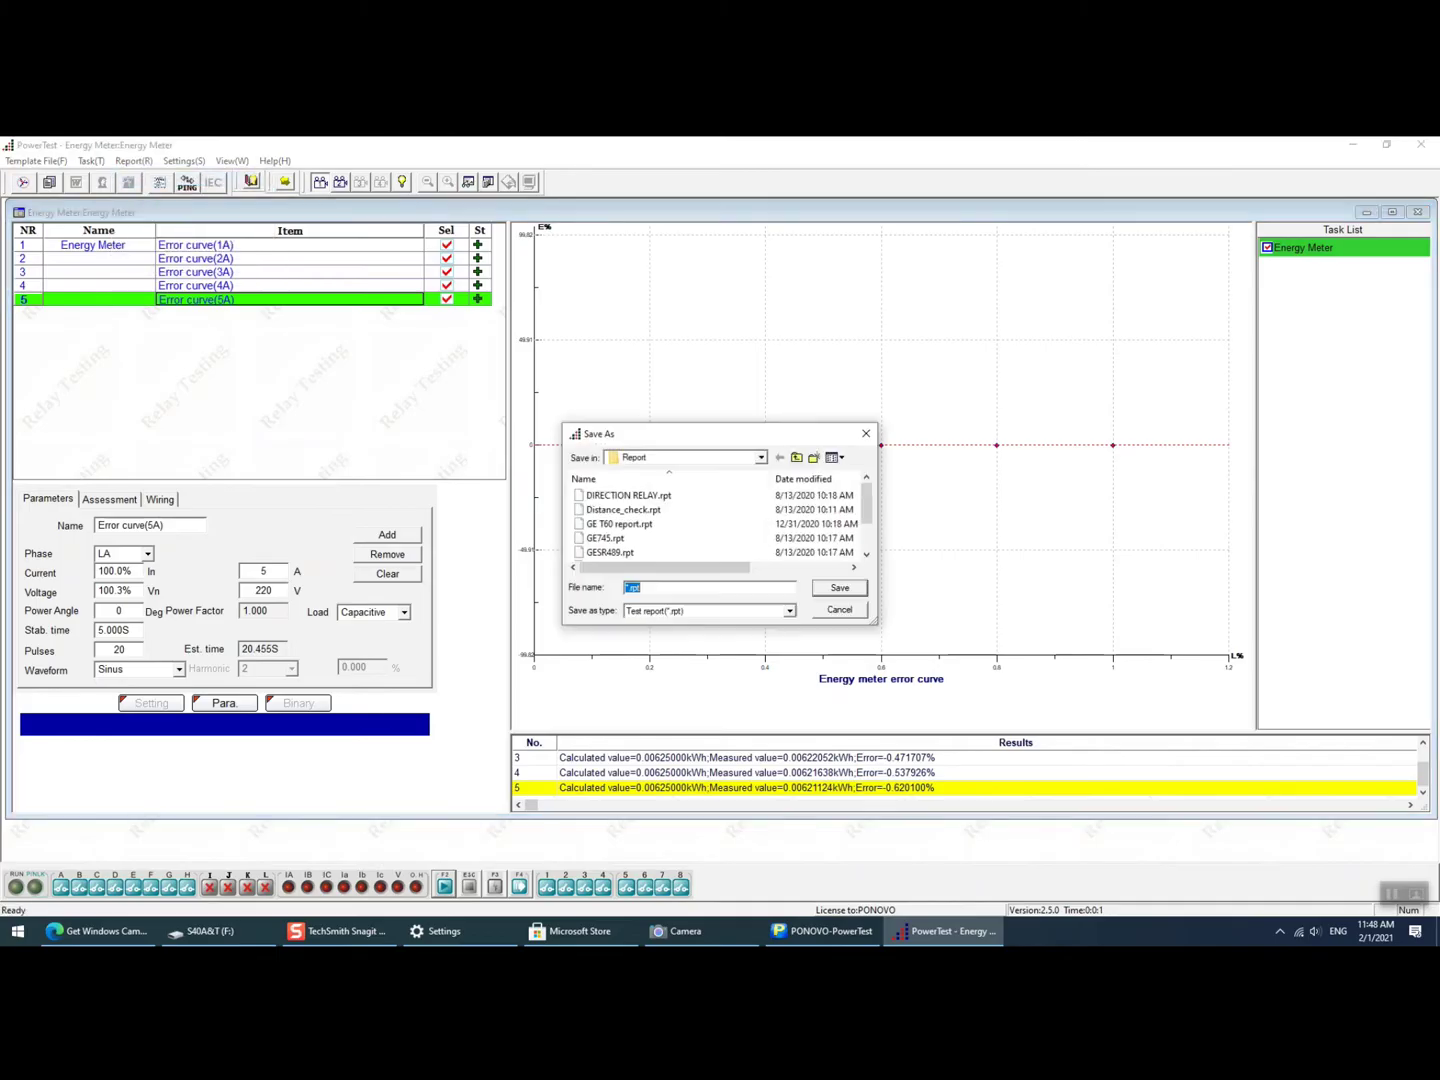
scroll(700, 523, "down", 1)
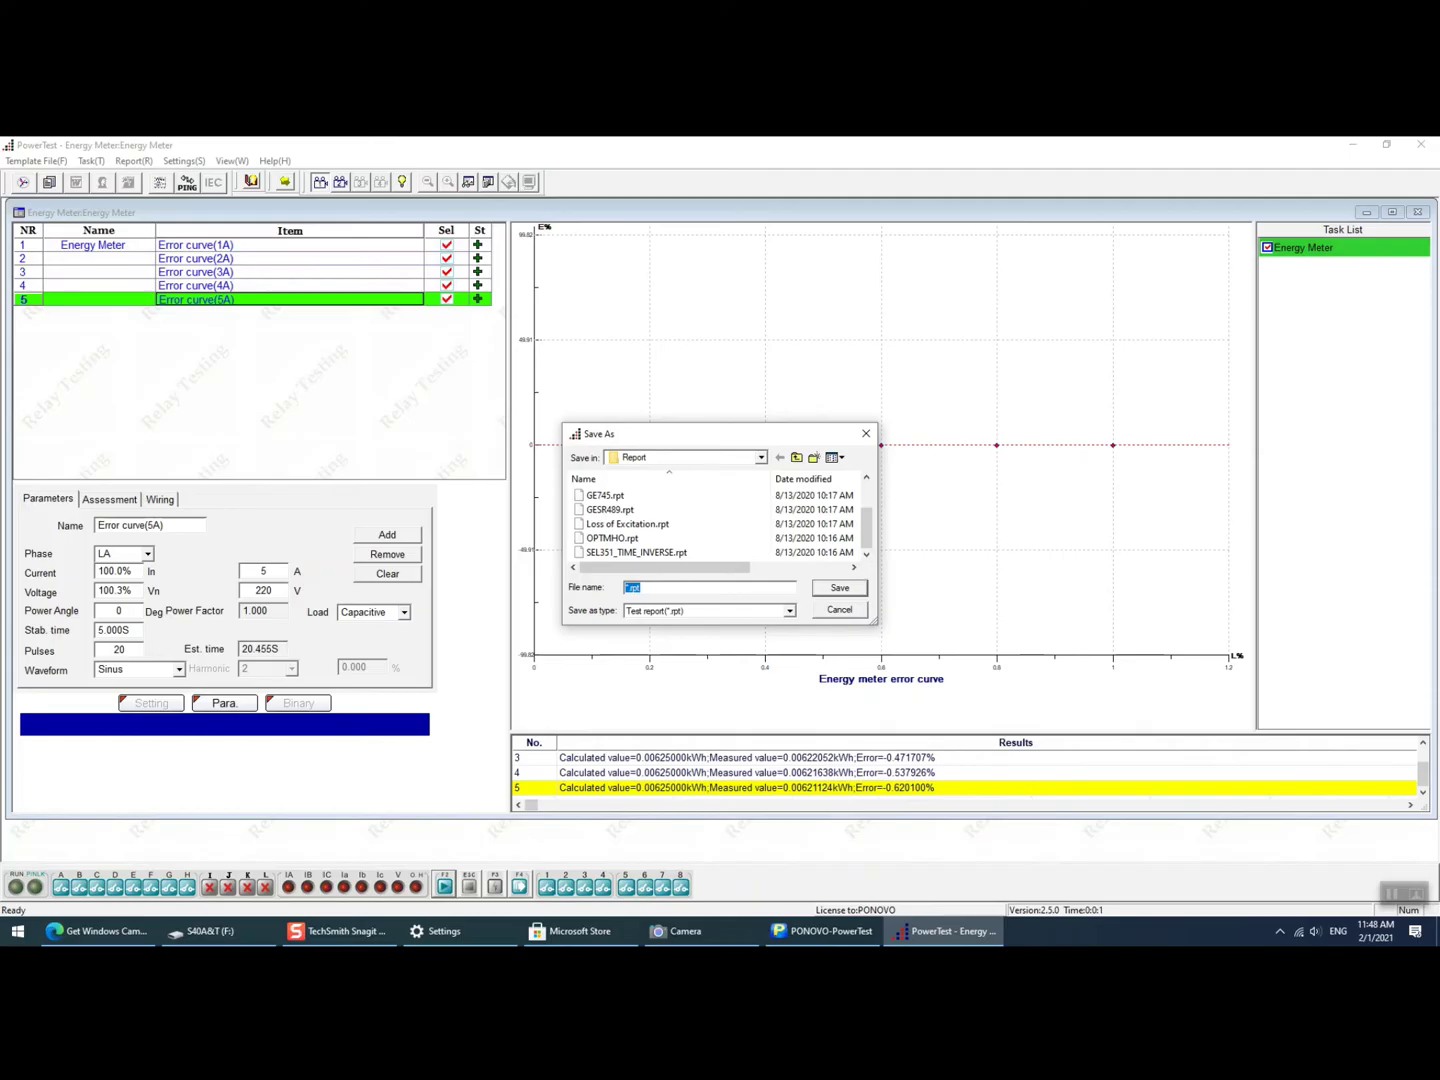
type("D")
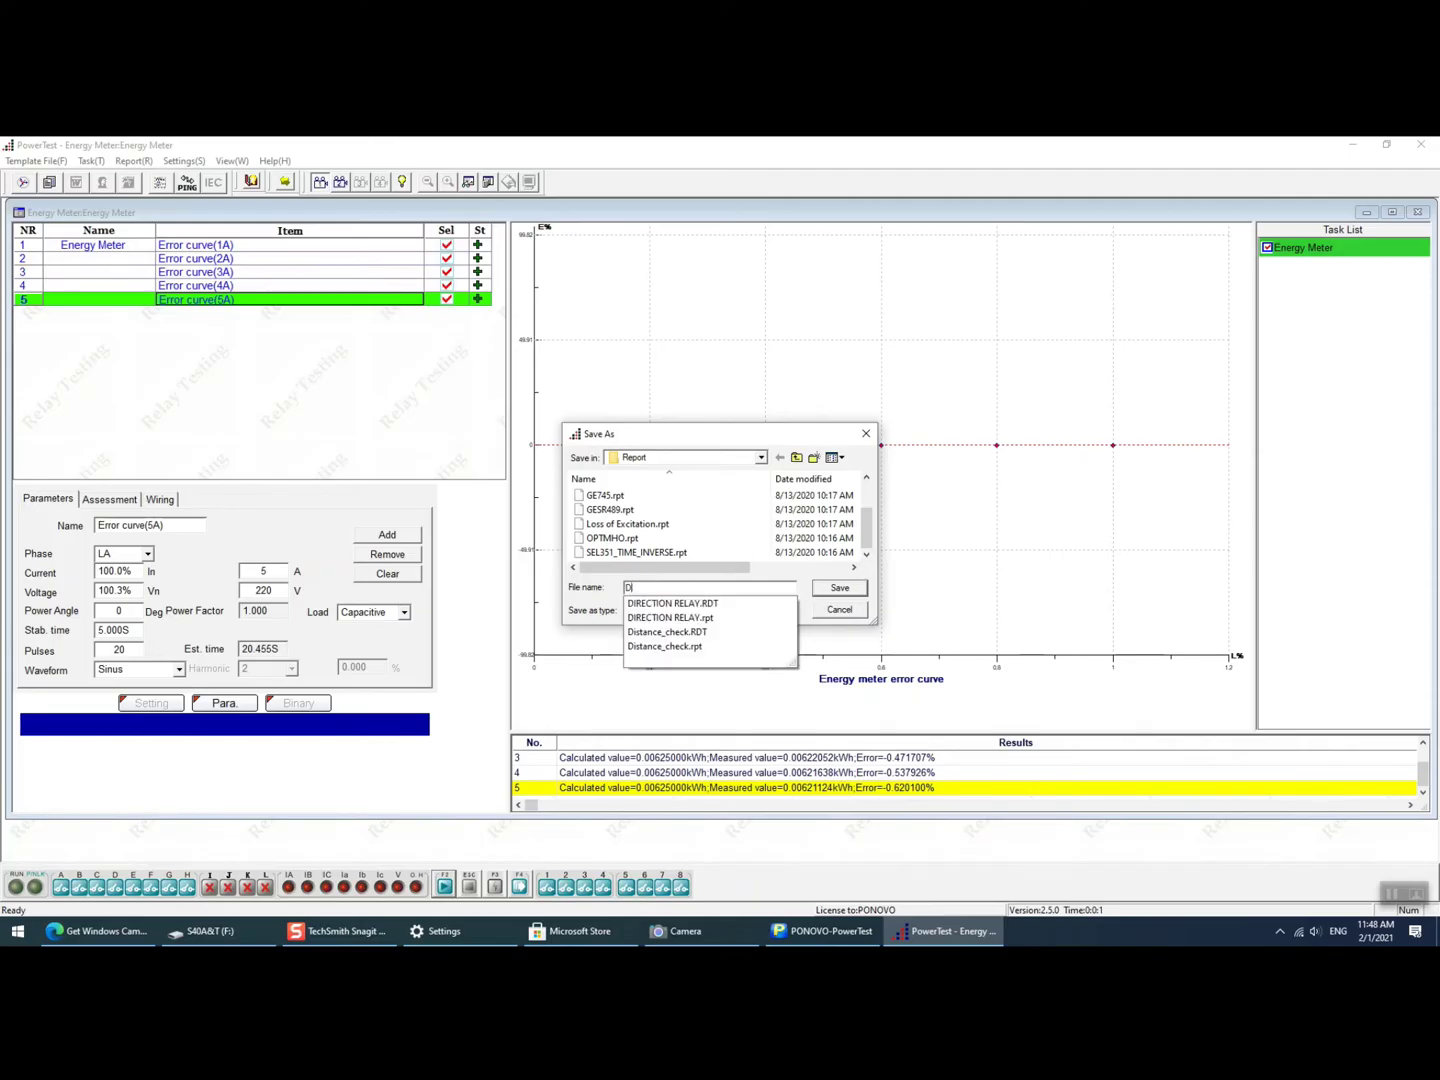
type("DS")
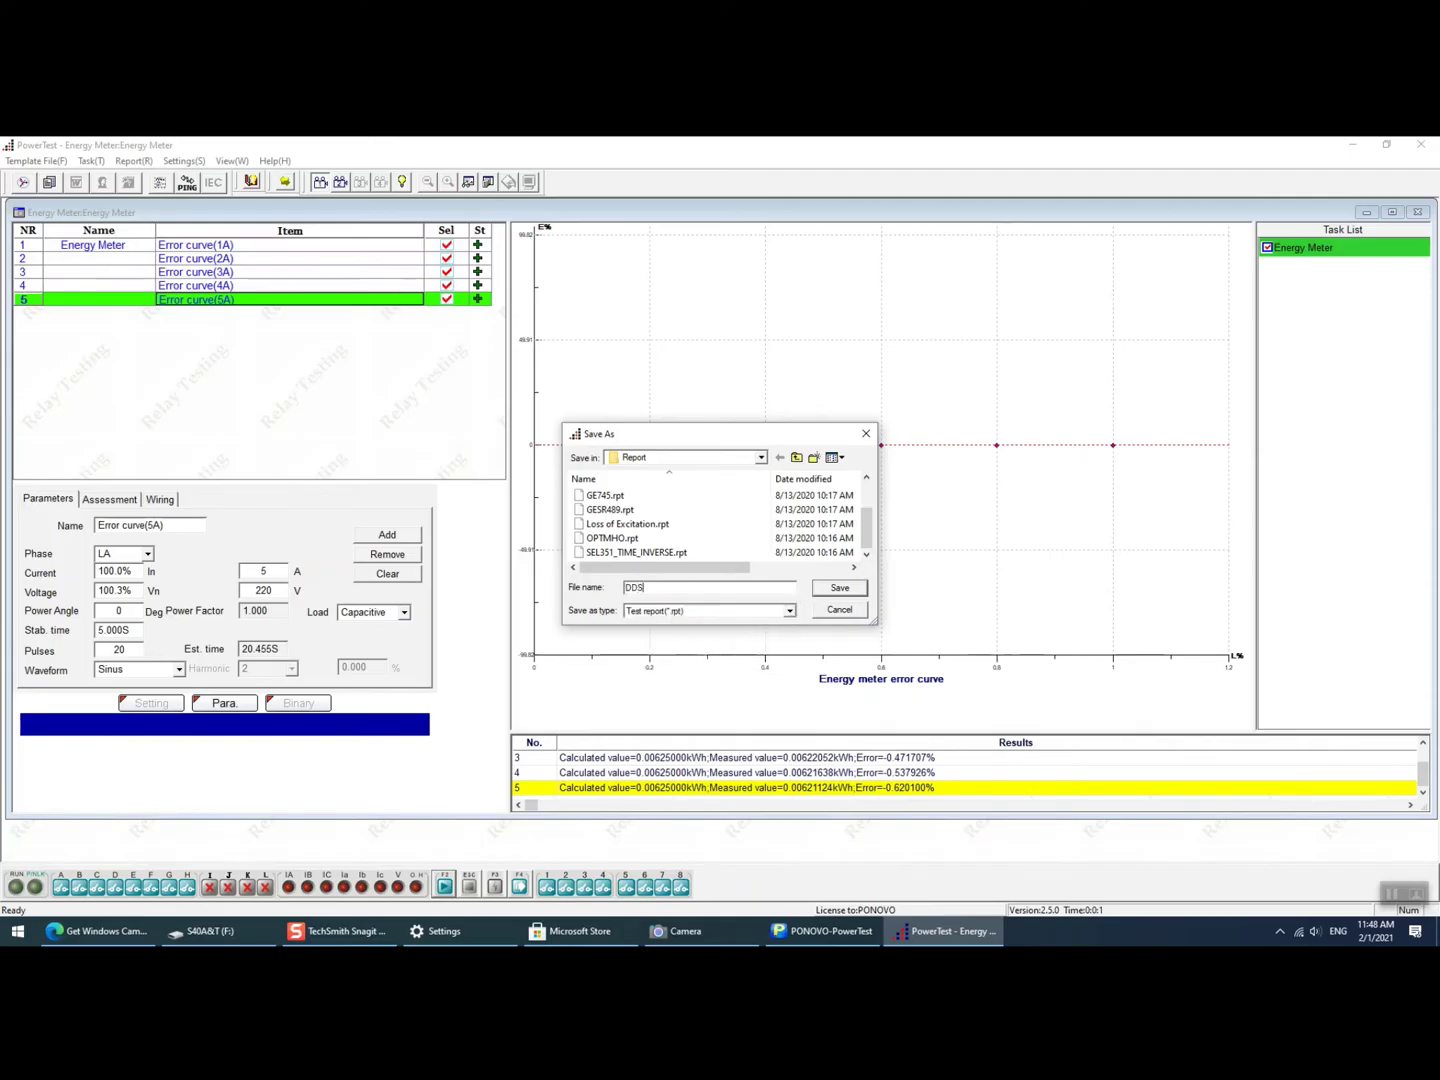
type("606-")
key("Return")
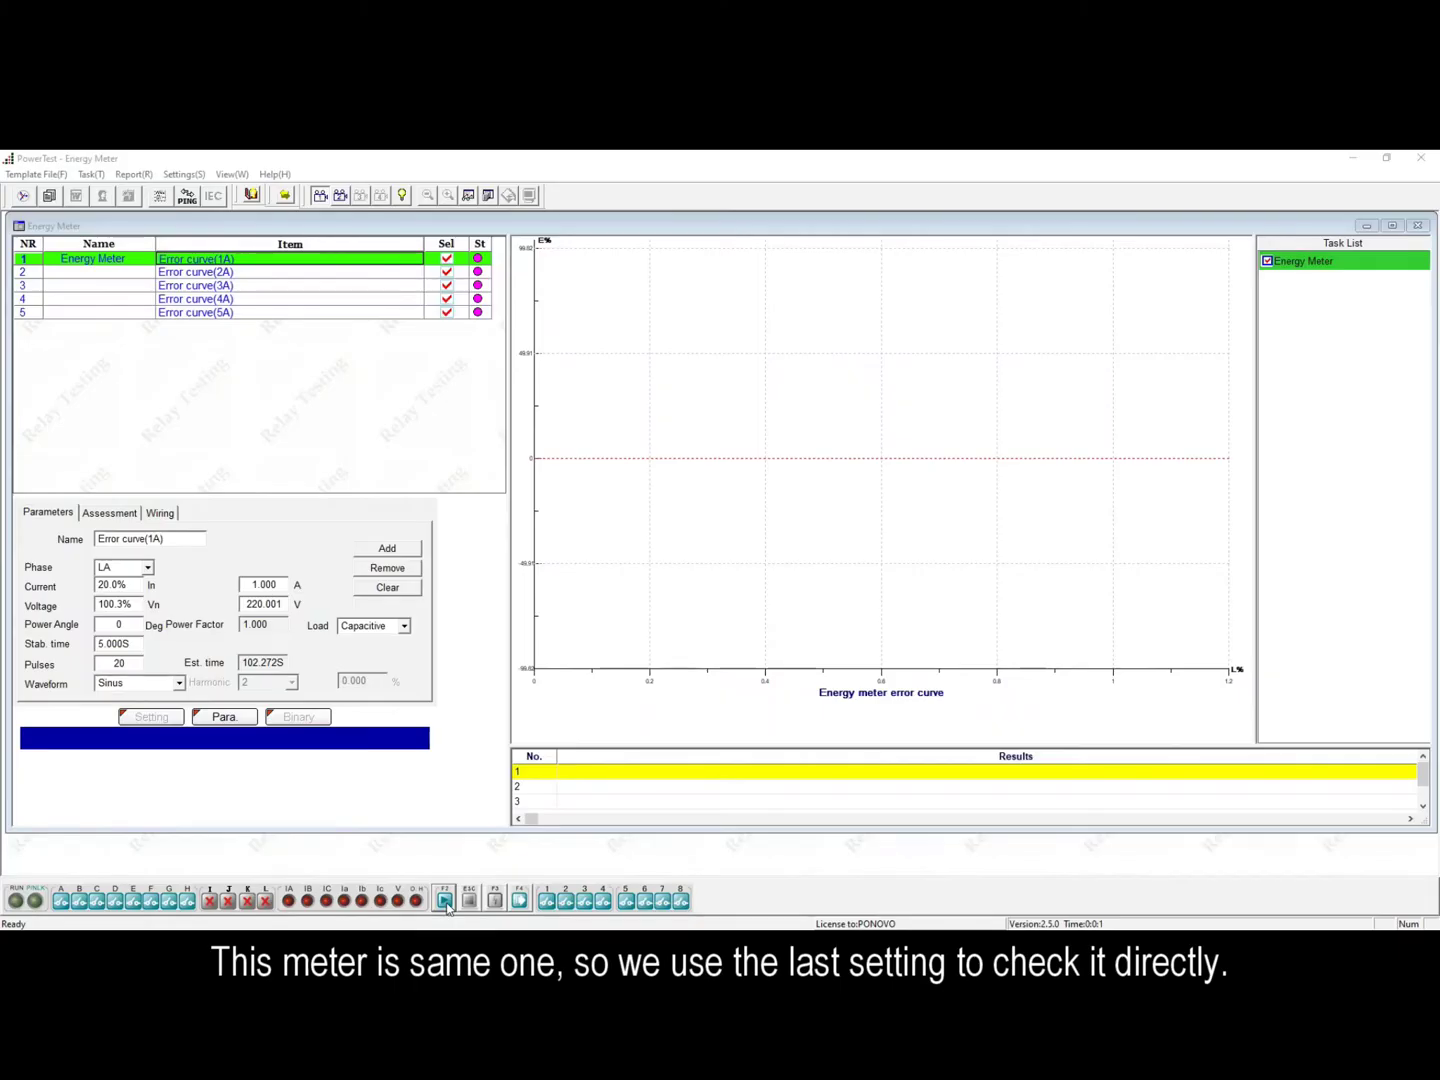
Run the five error curve tests again with the same settings, then return from the camera view to the test window.
left_click(447, 901)
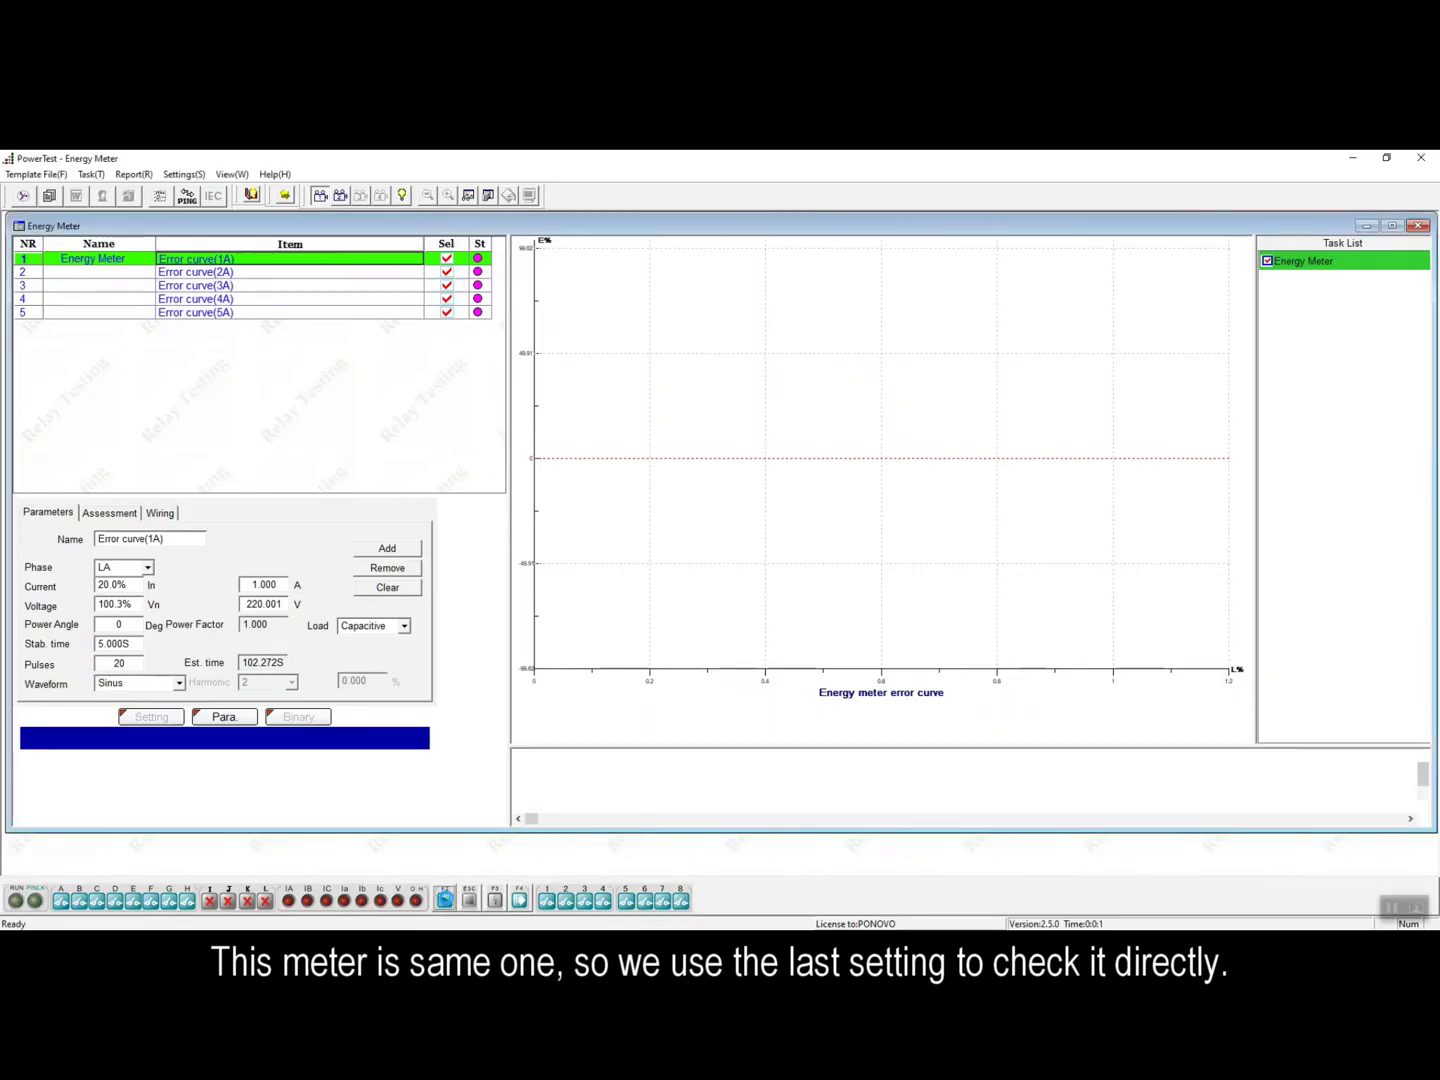
left_click(455, 944)
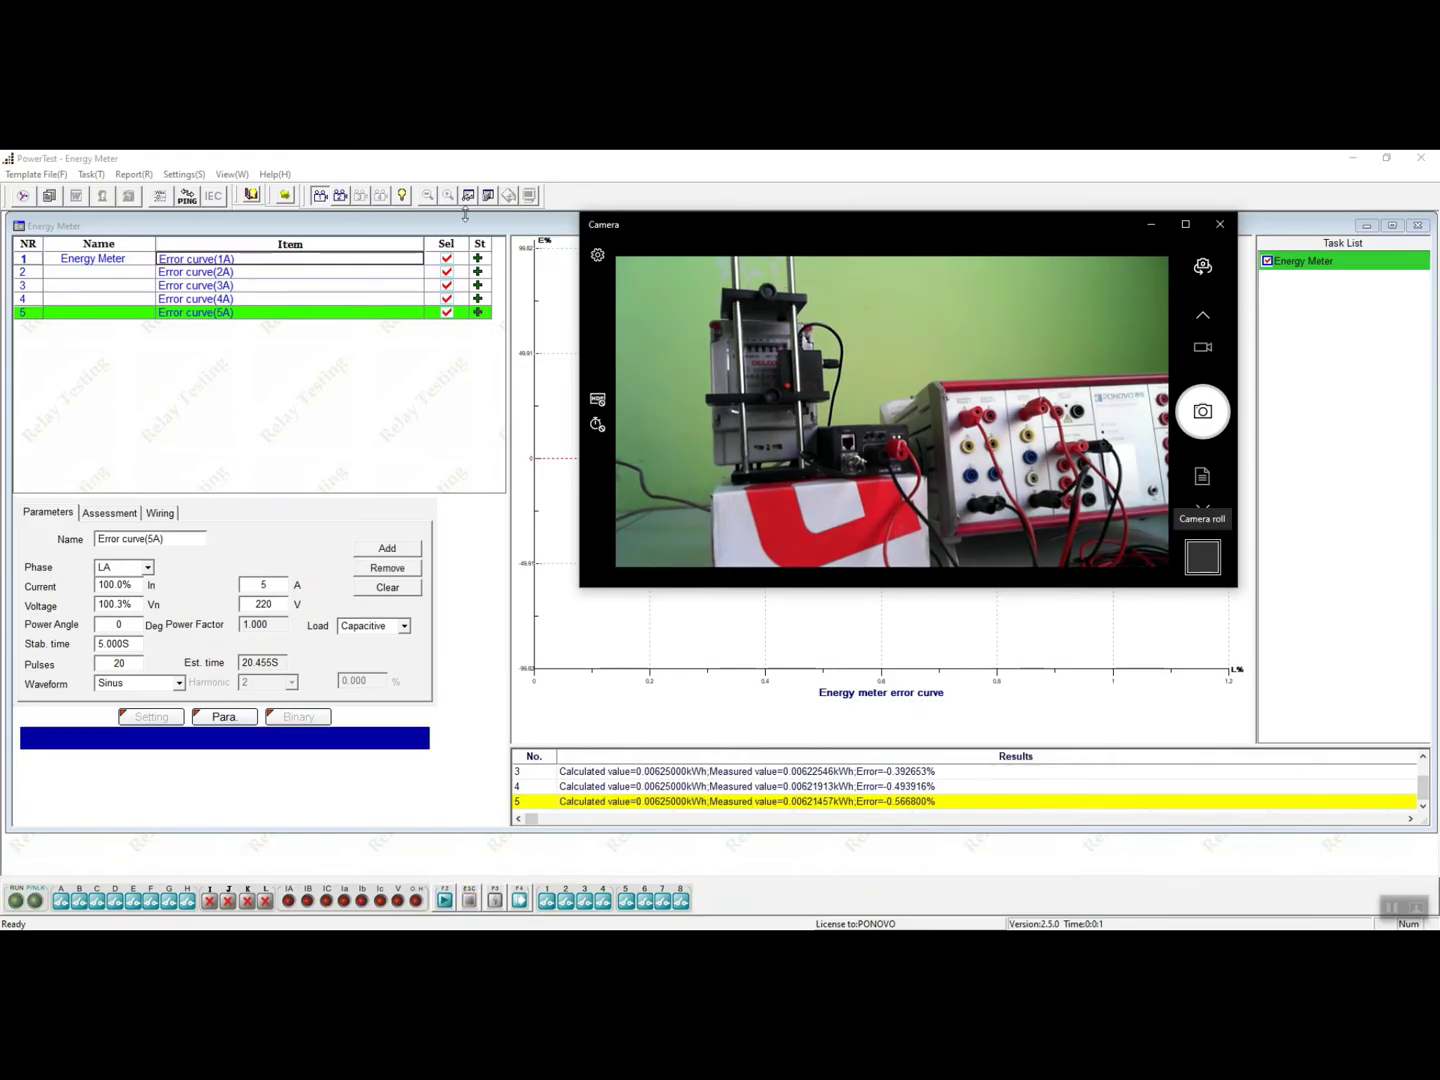
left_click(380, 316)
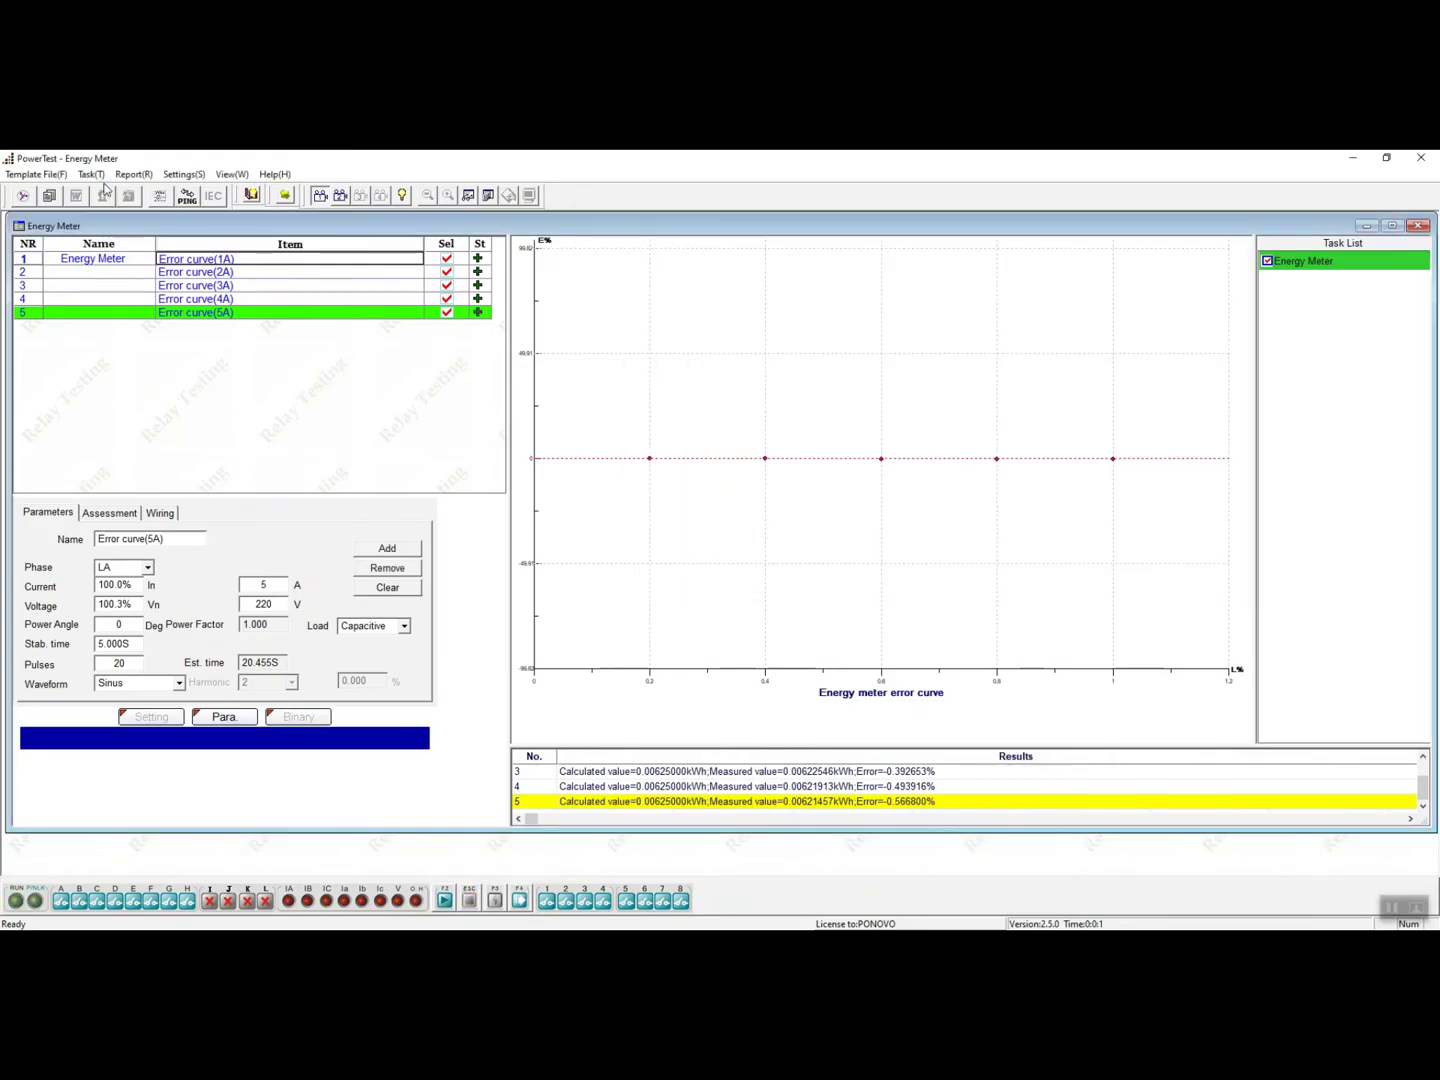
Open the new test report and review it through the error curve plot and the test result assessment.
left_click(52, 199)
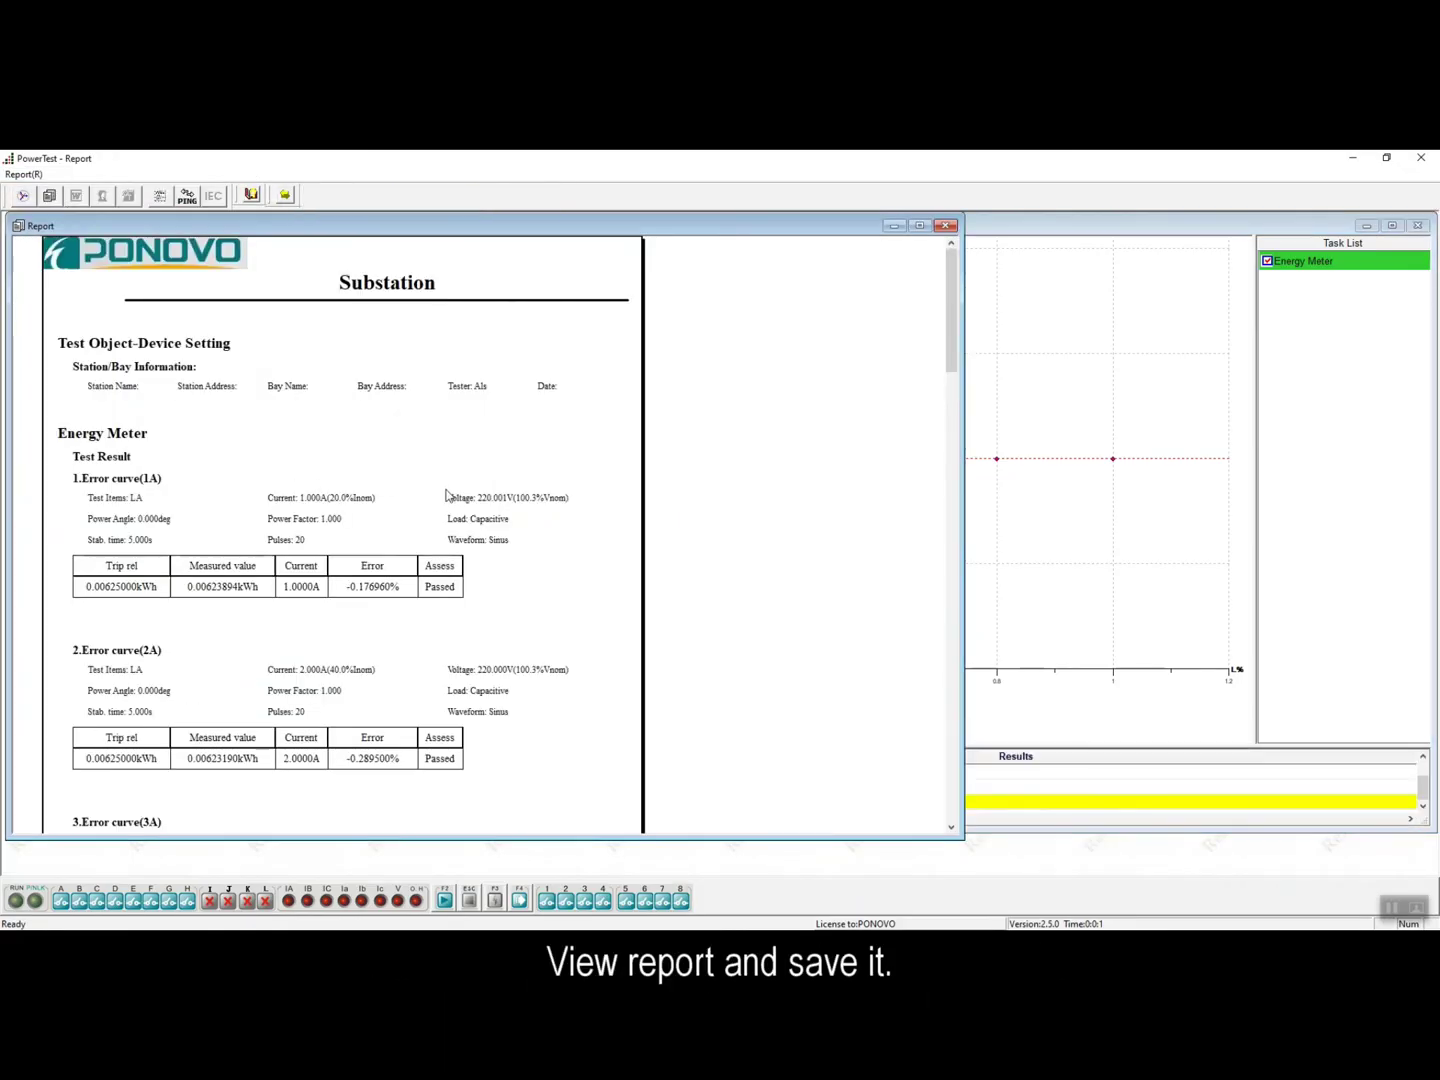
scroll(461, 539, "down", 15)
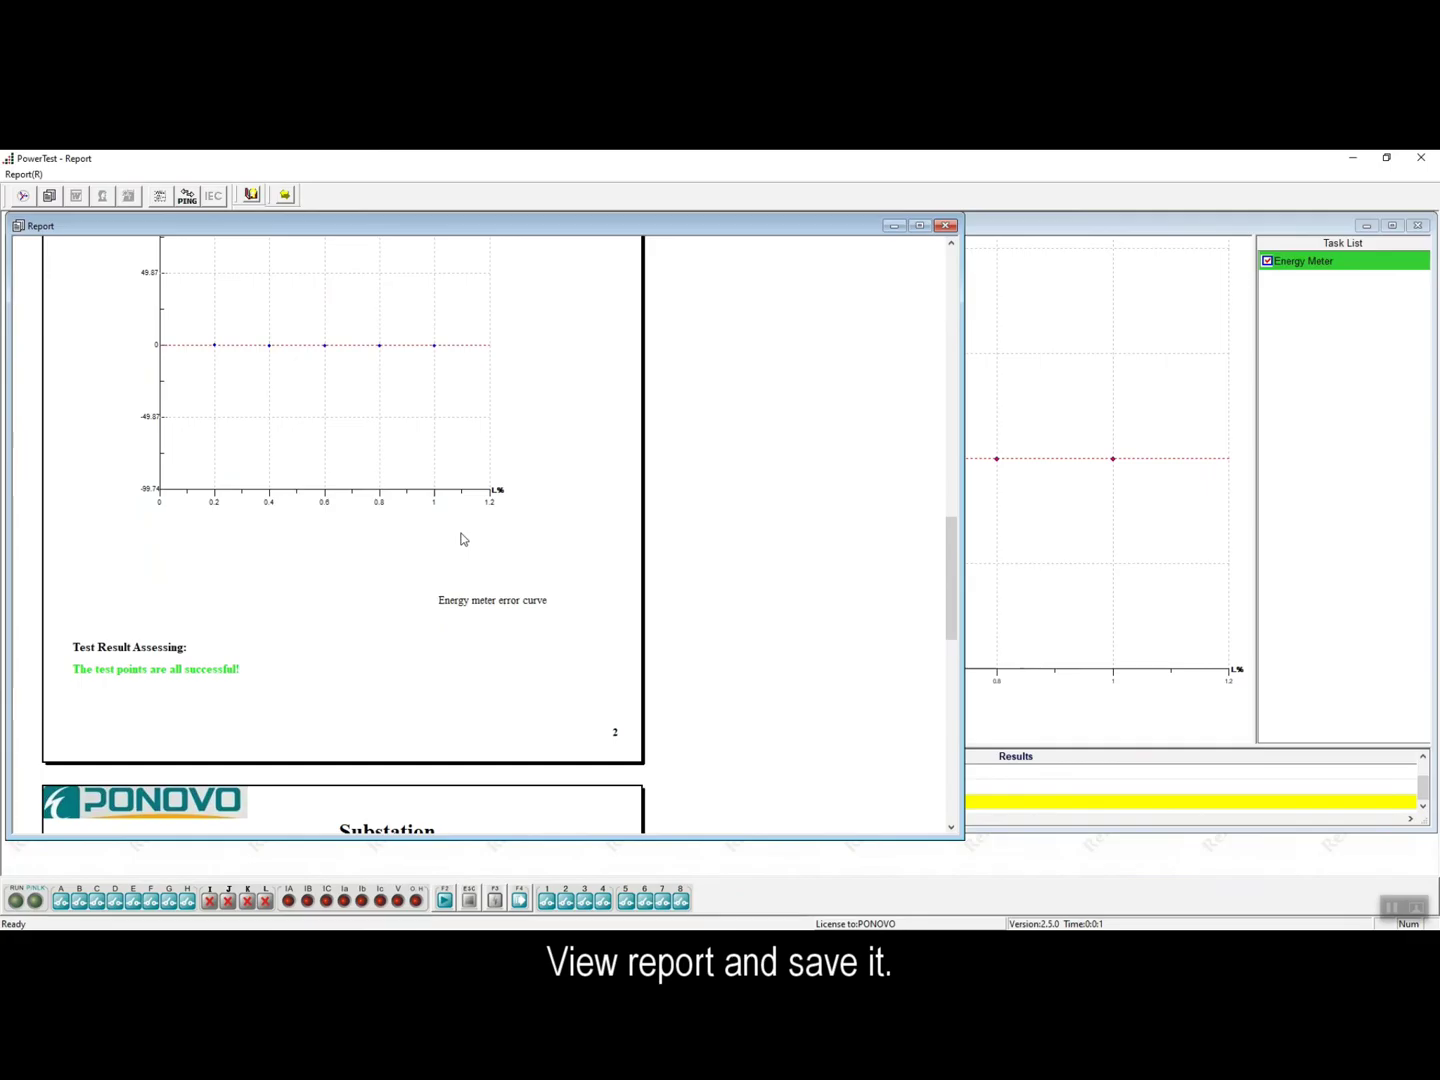
left_click(953, 228)
Save the report in the Report folder as "DDS606- PACB108", basing the name on the existing DDS606- report.
left_click(30, 176)
left_click(40, 191)
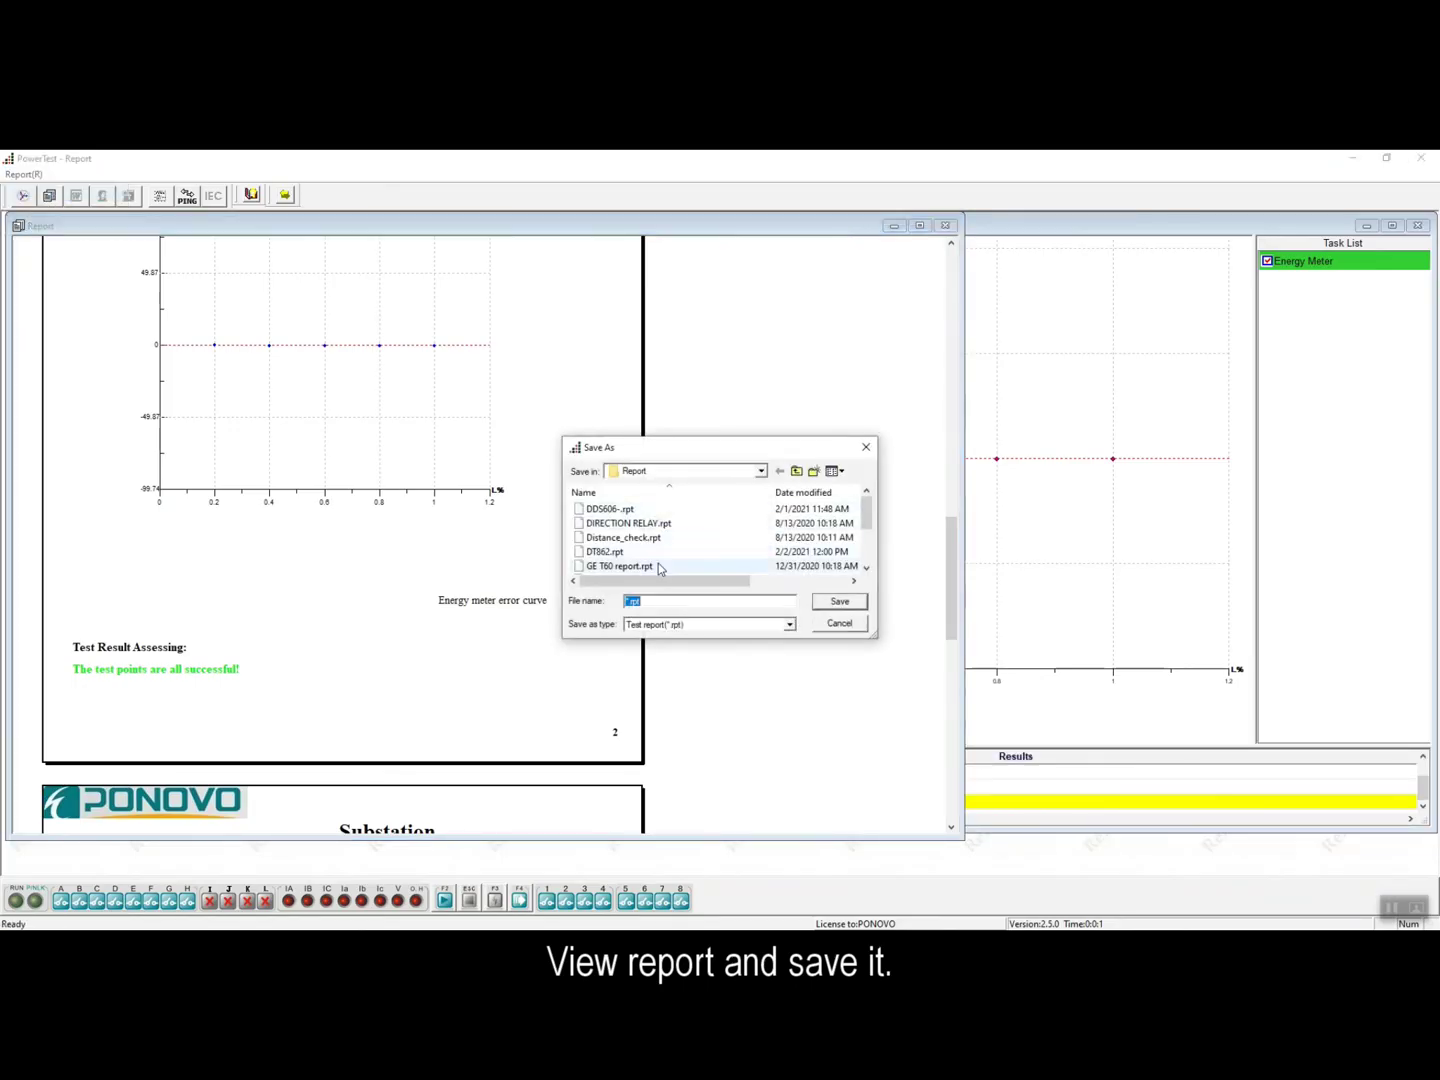
left_click(612, 509)
left_click(675, 600)
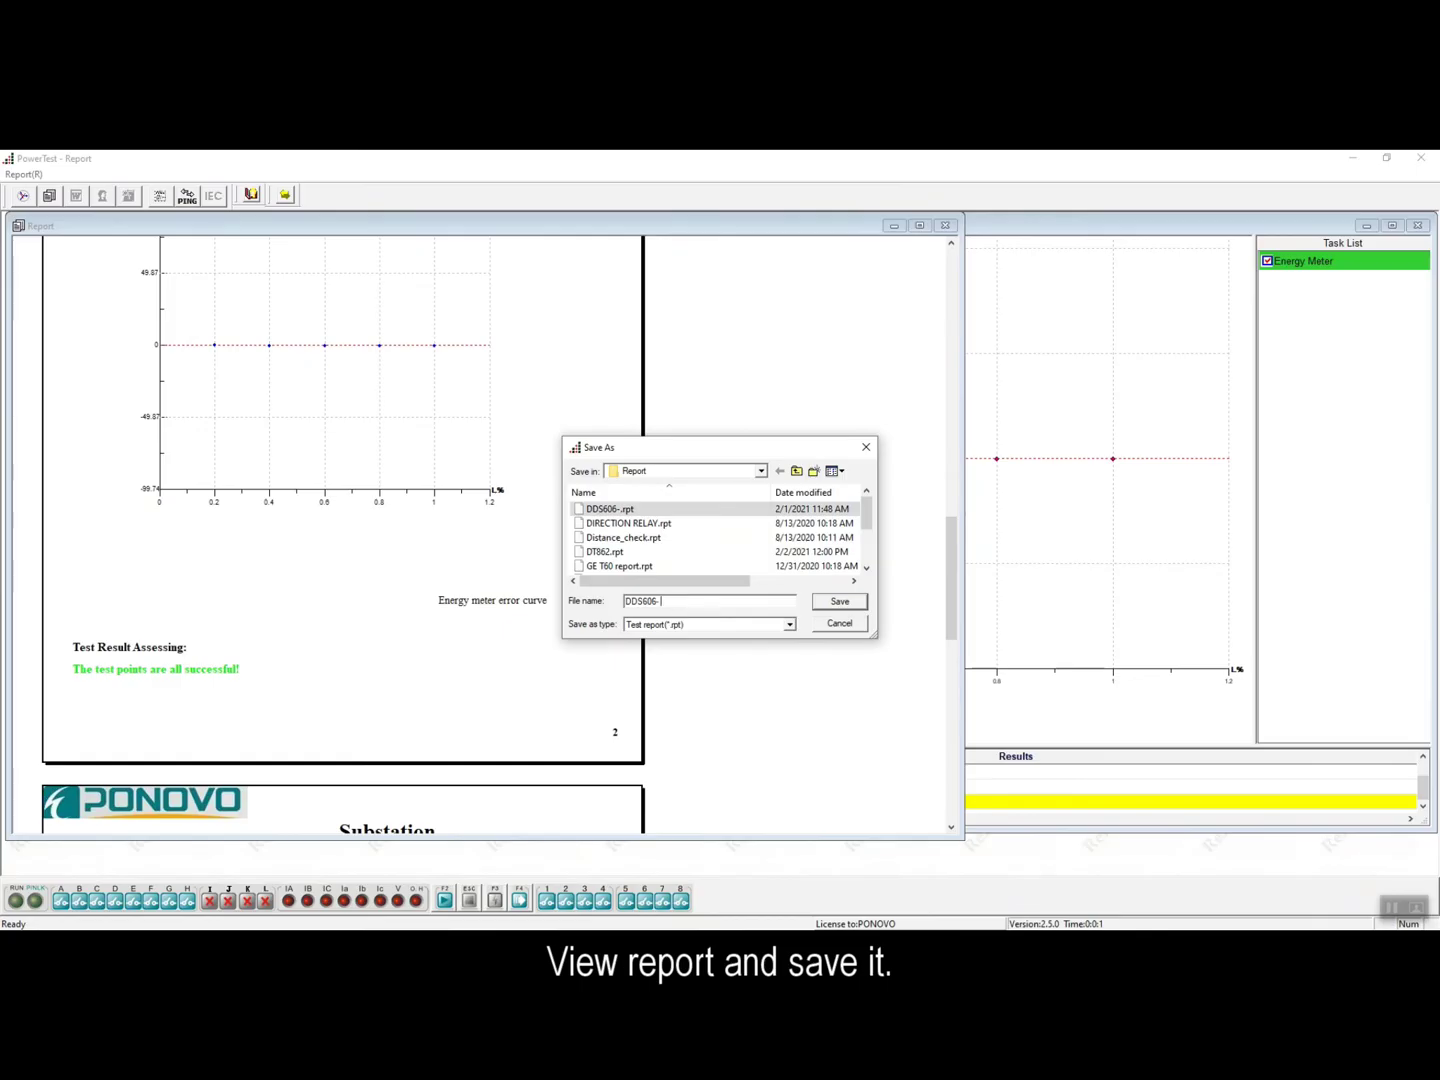
key("BackSpace")
type("PACB108")
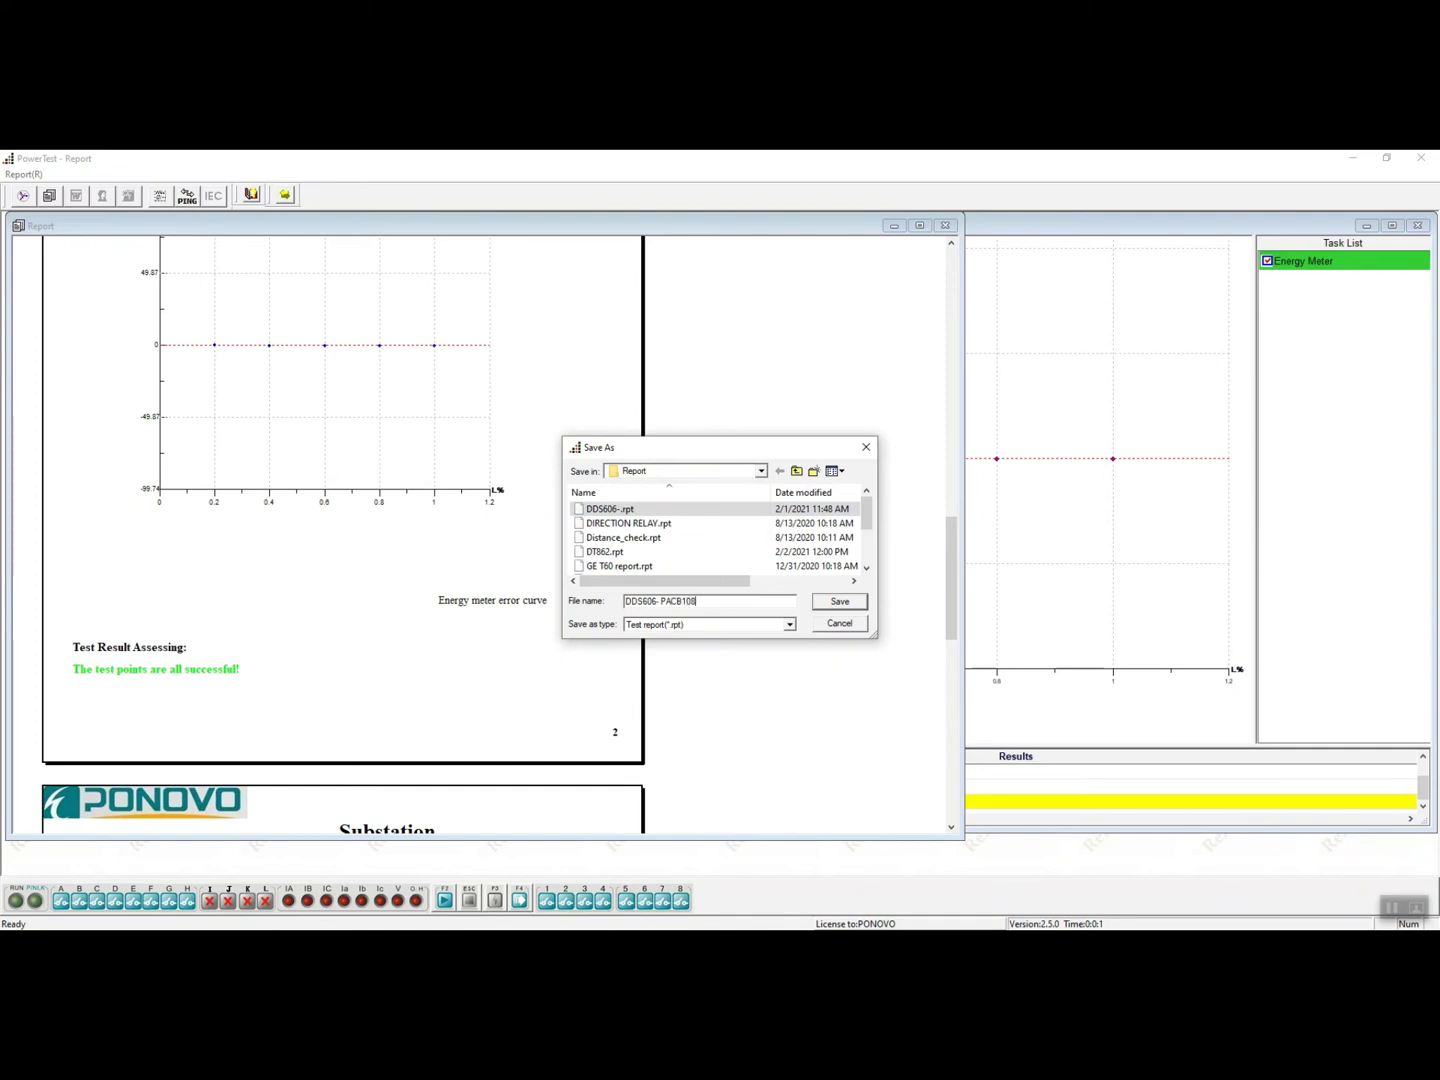
left_click(841, 605)
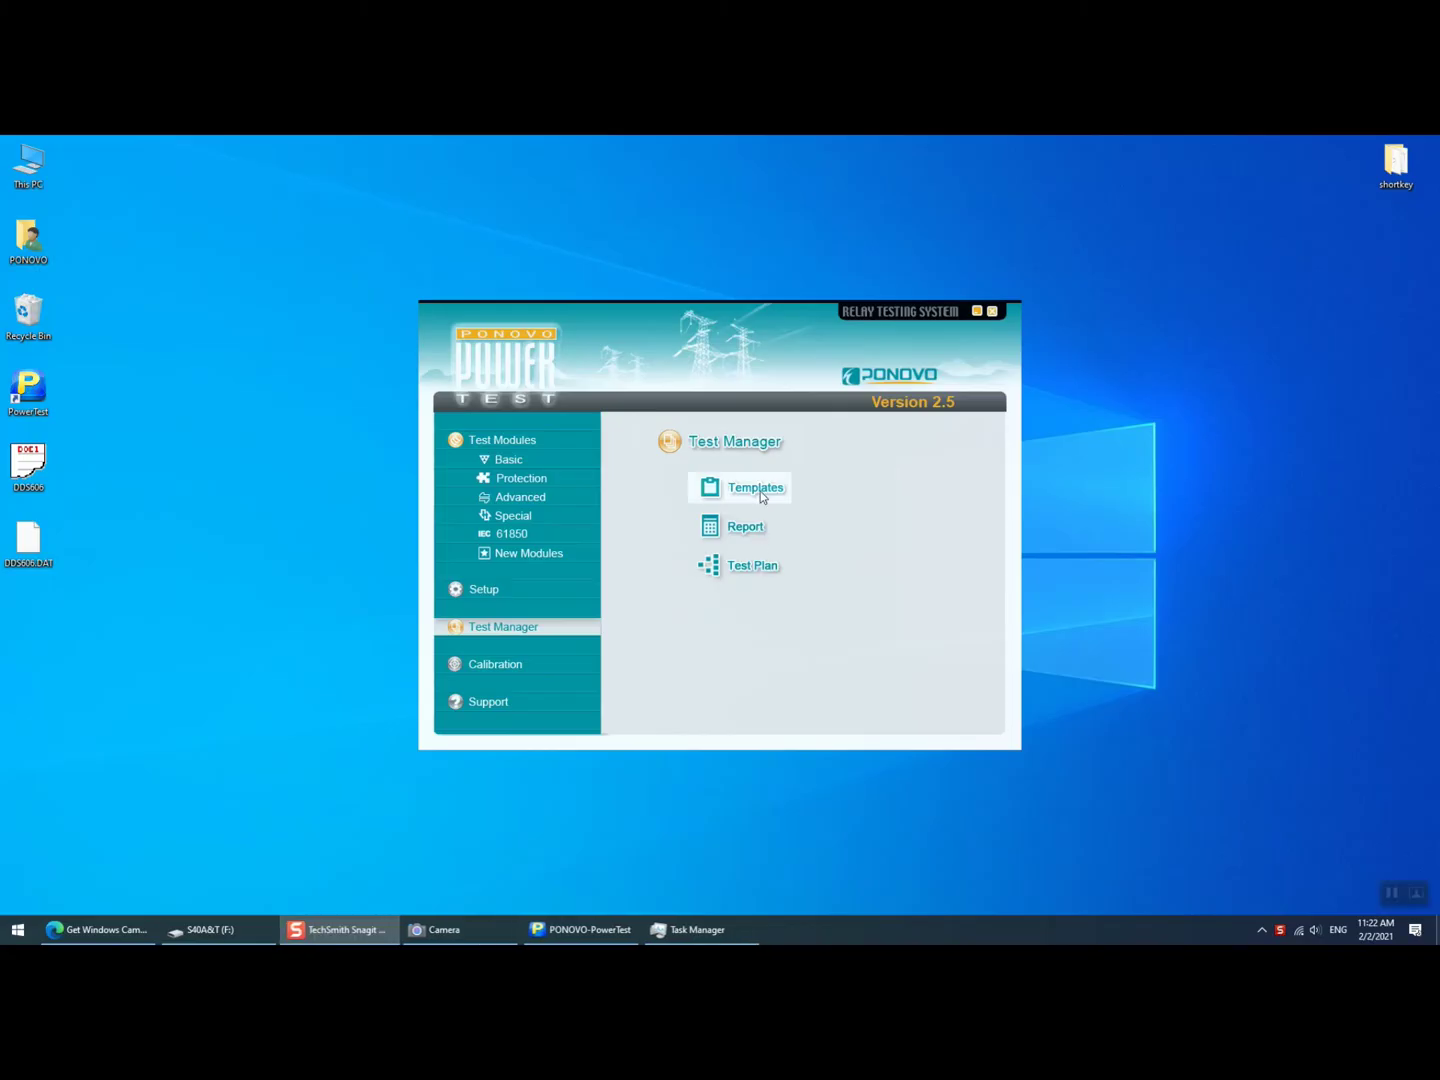
Open the prepared DT862-2 template from the shortkey folder in the test manager.
left_click(760, 489)
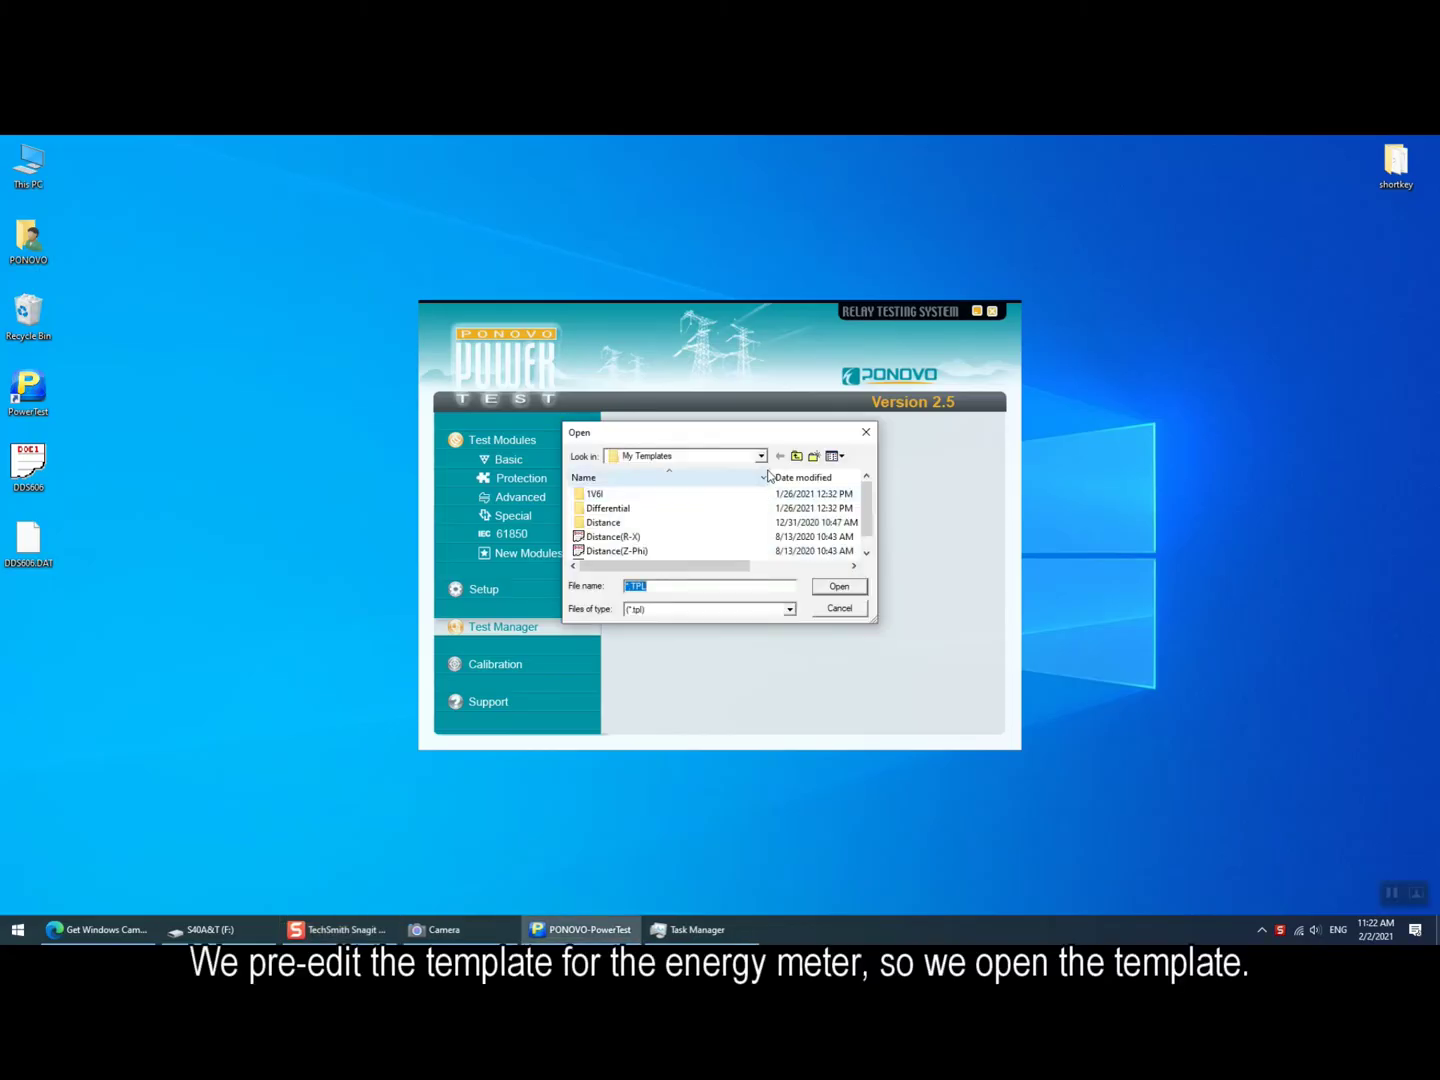
left_click(760, 456)
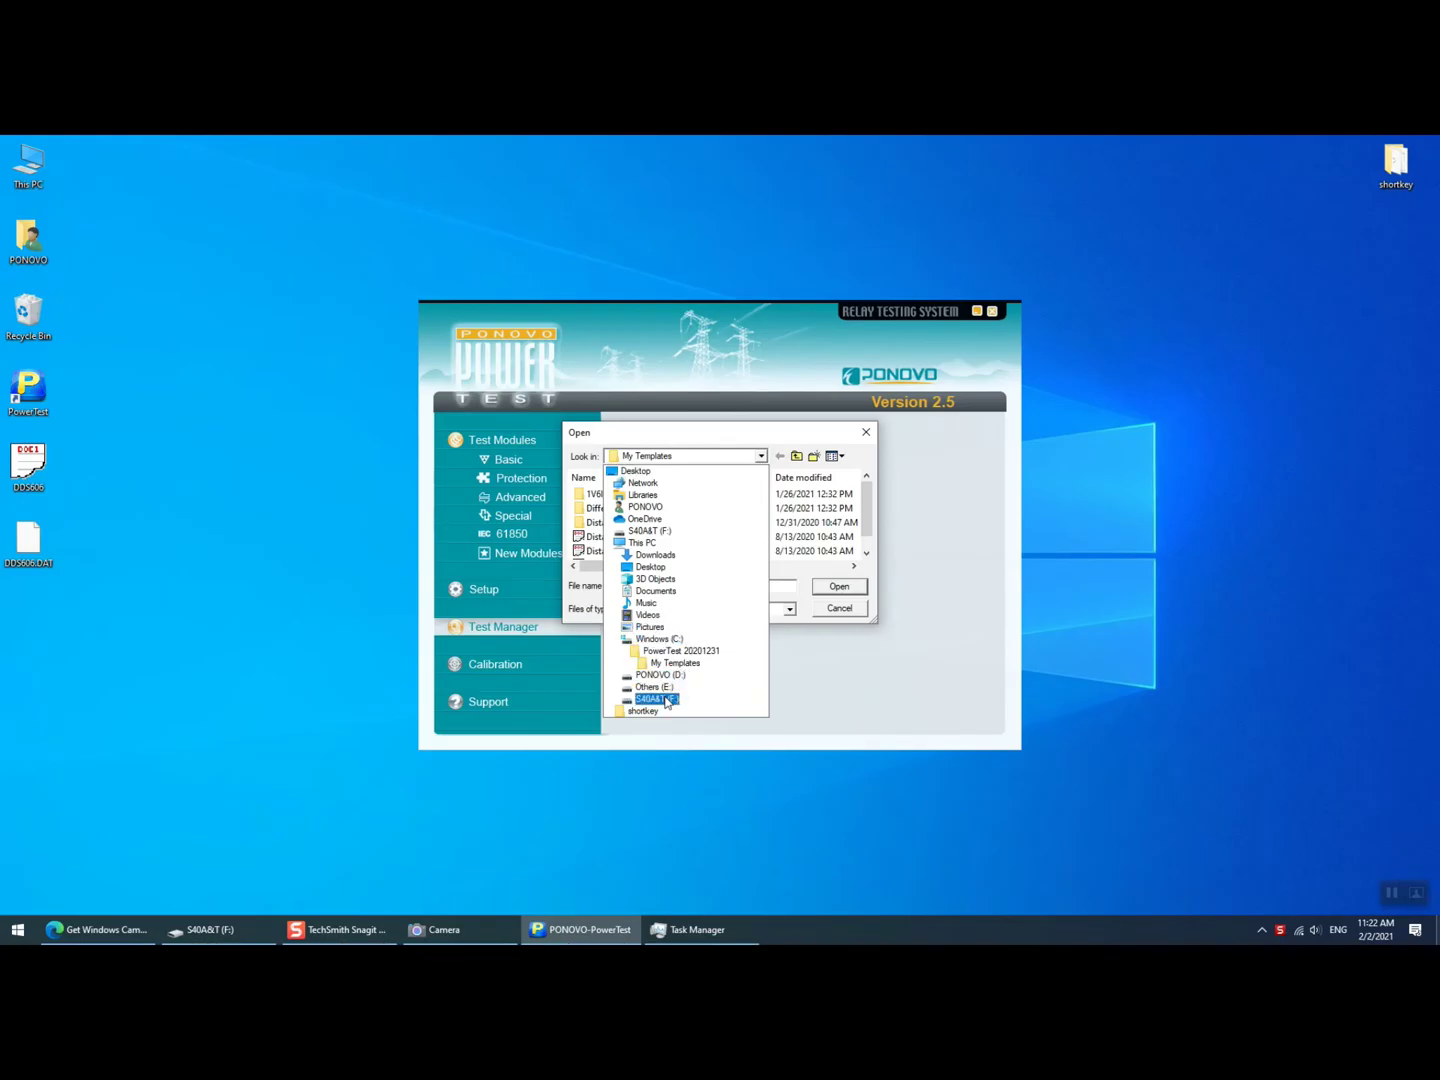
left_click(659, 712)
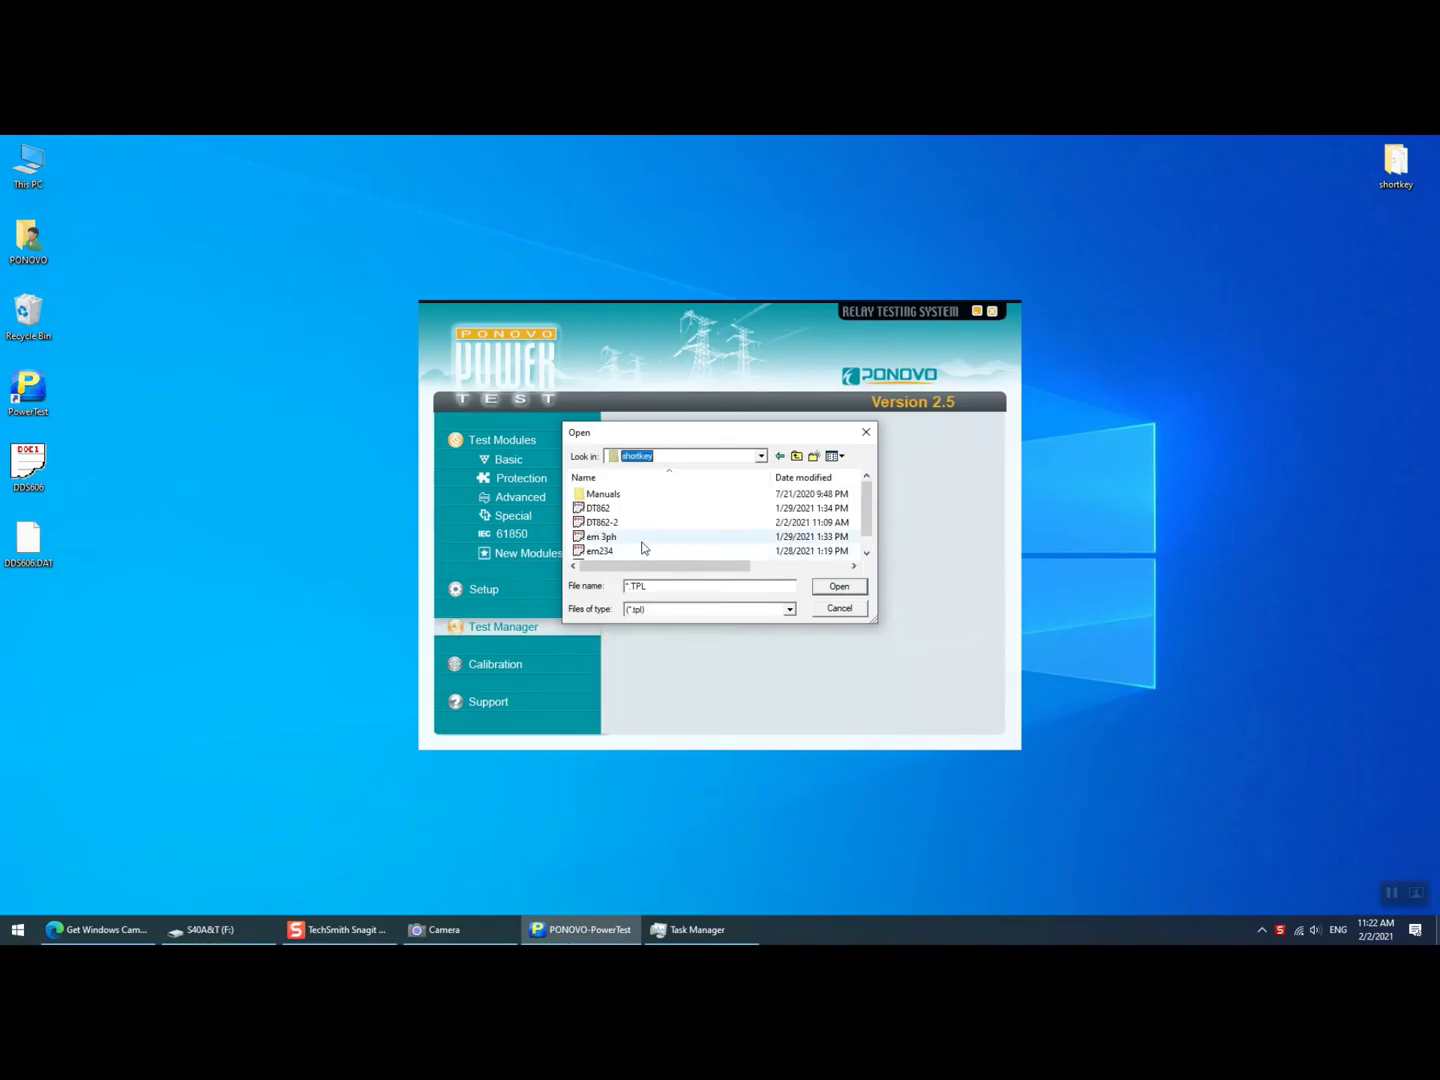
double_click(602, 522)
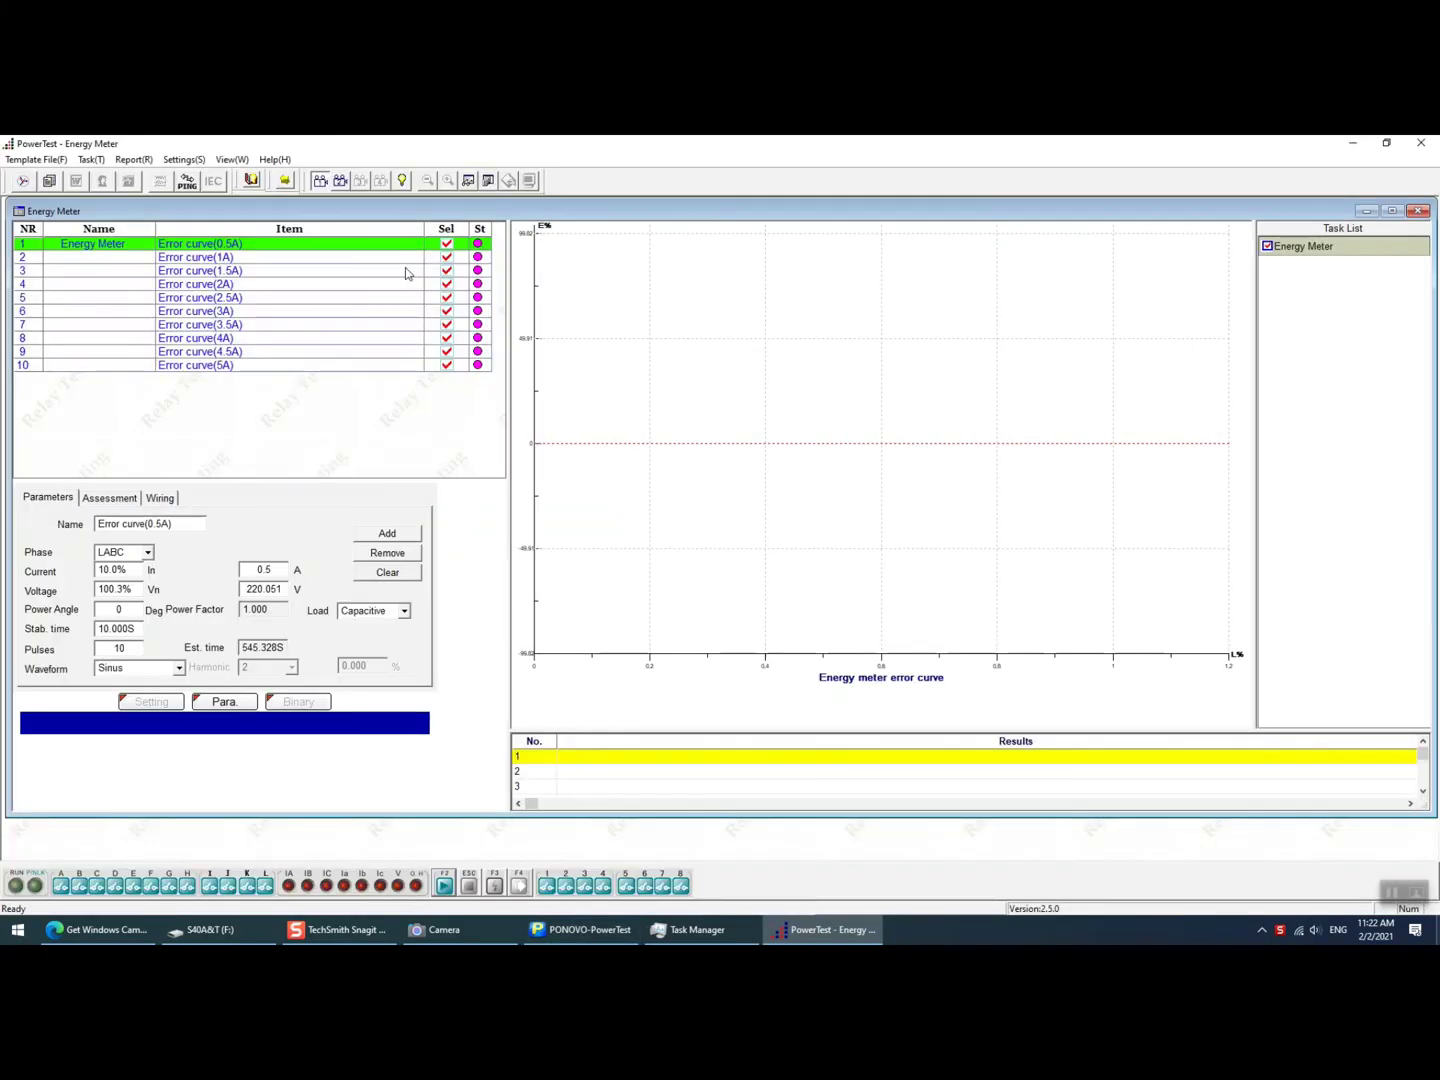
Clear all selected test items, select only Error curve(5A), and start the test.
right_click(436, 261)
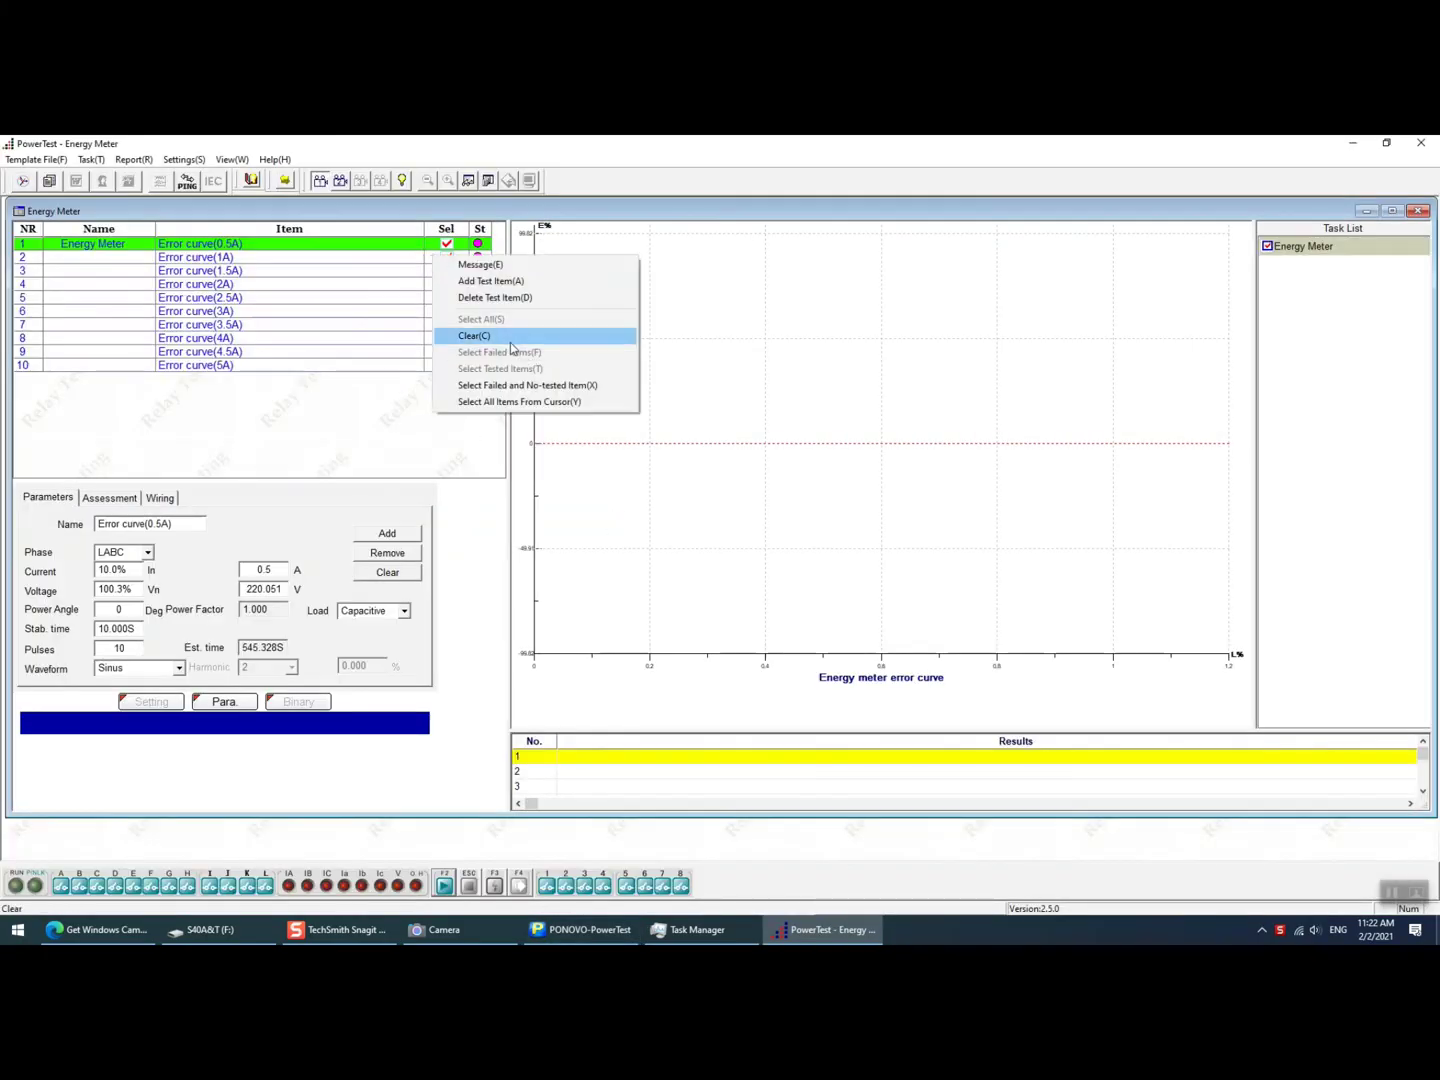
left_click(511, 346)
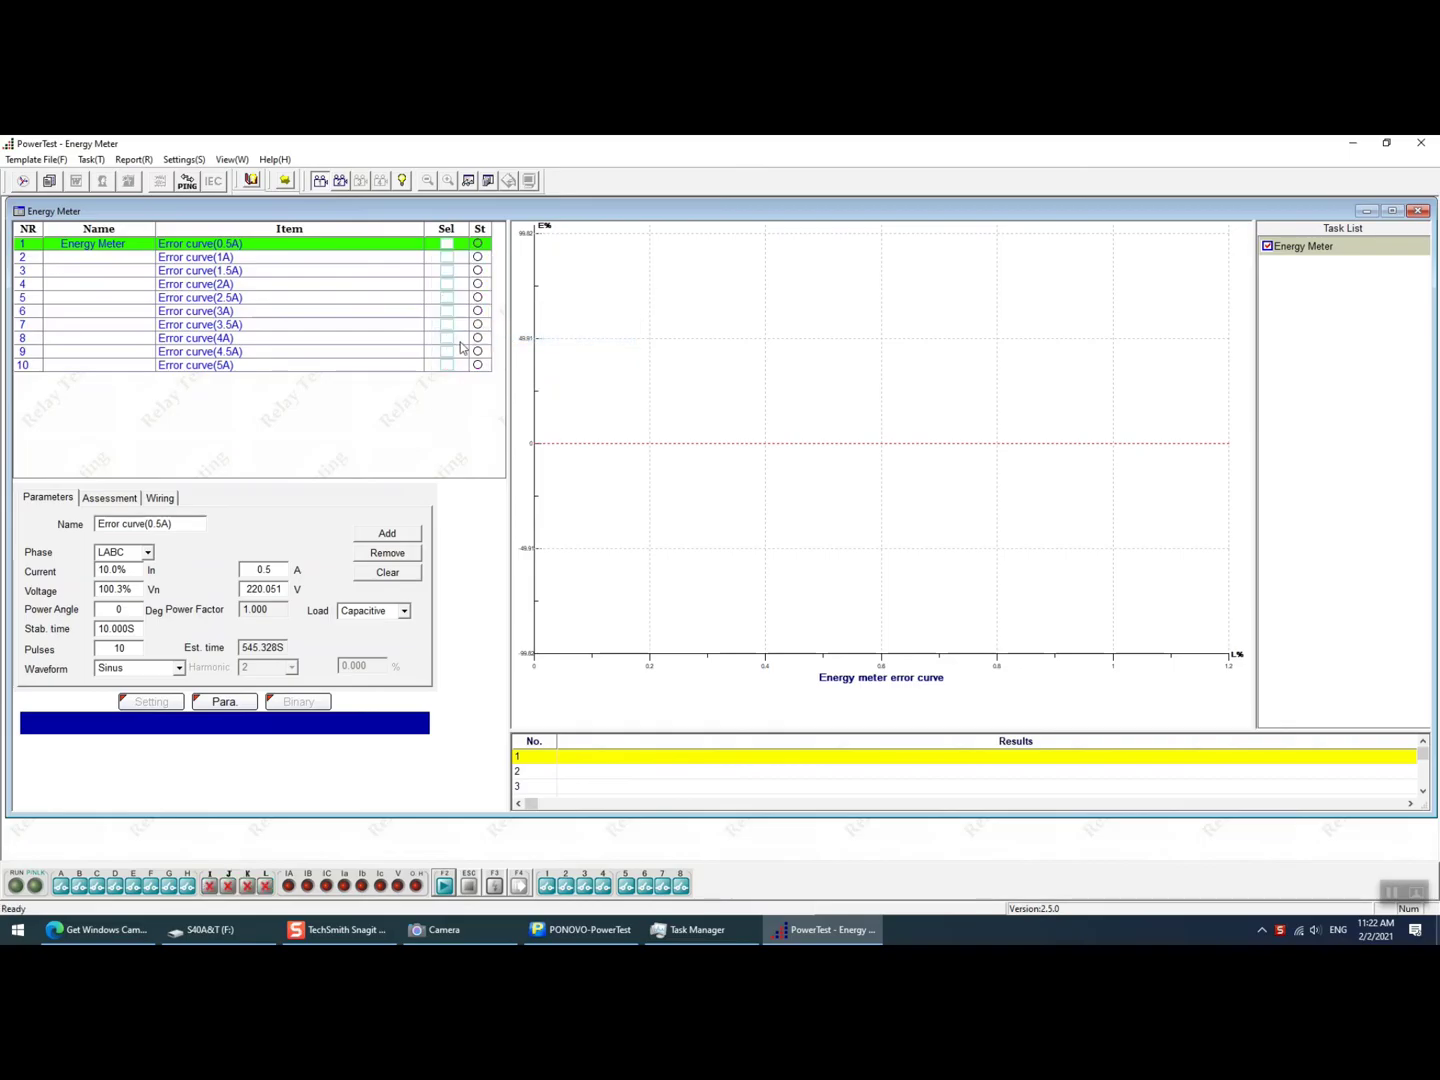
left_click(447, 366)
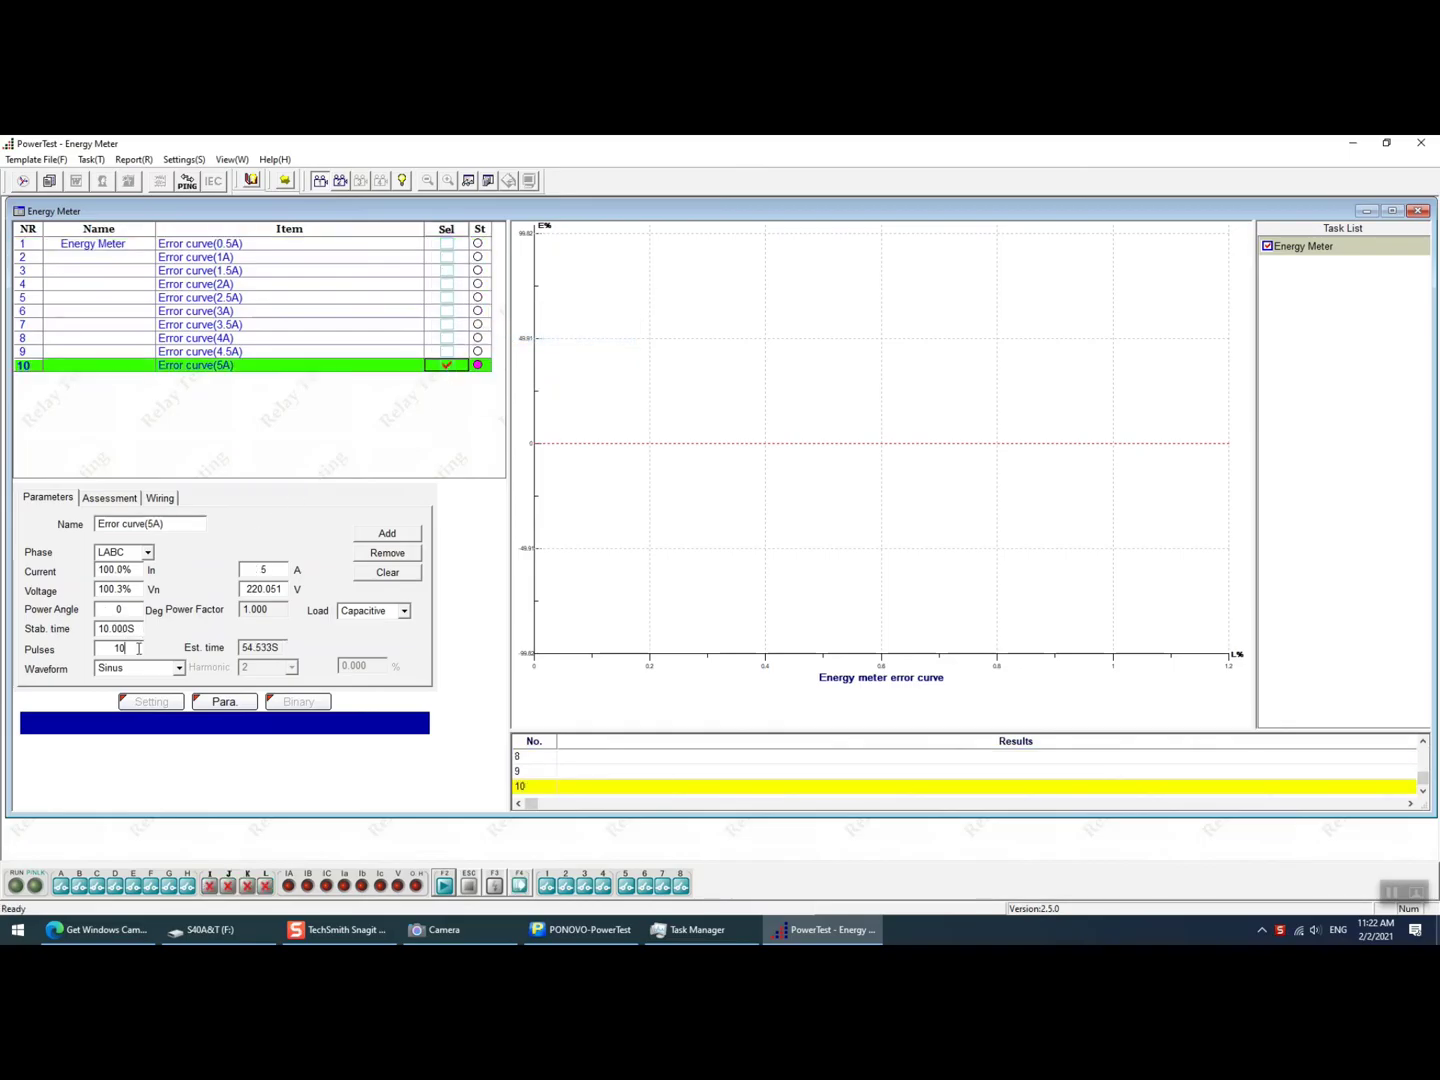
left_click(443, 885)
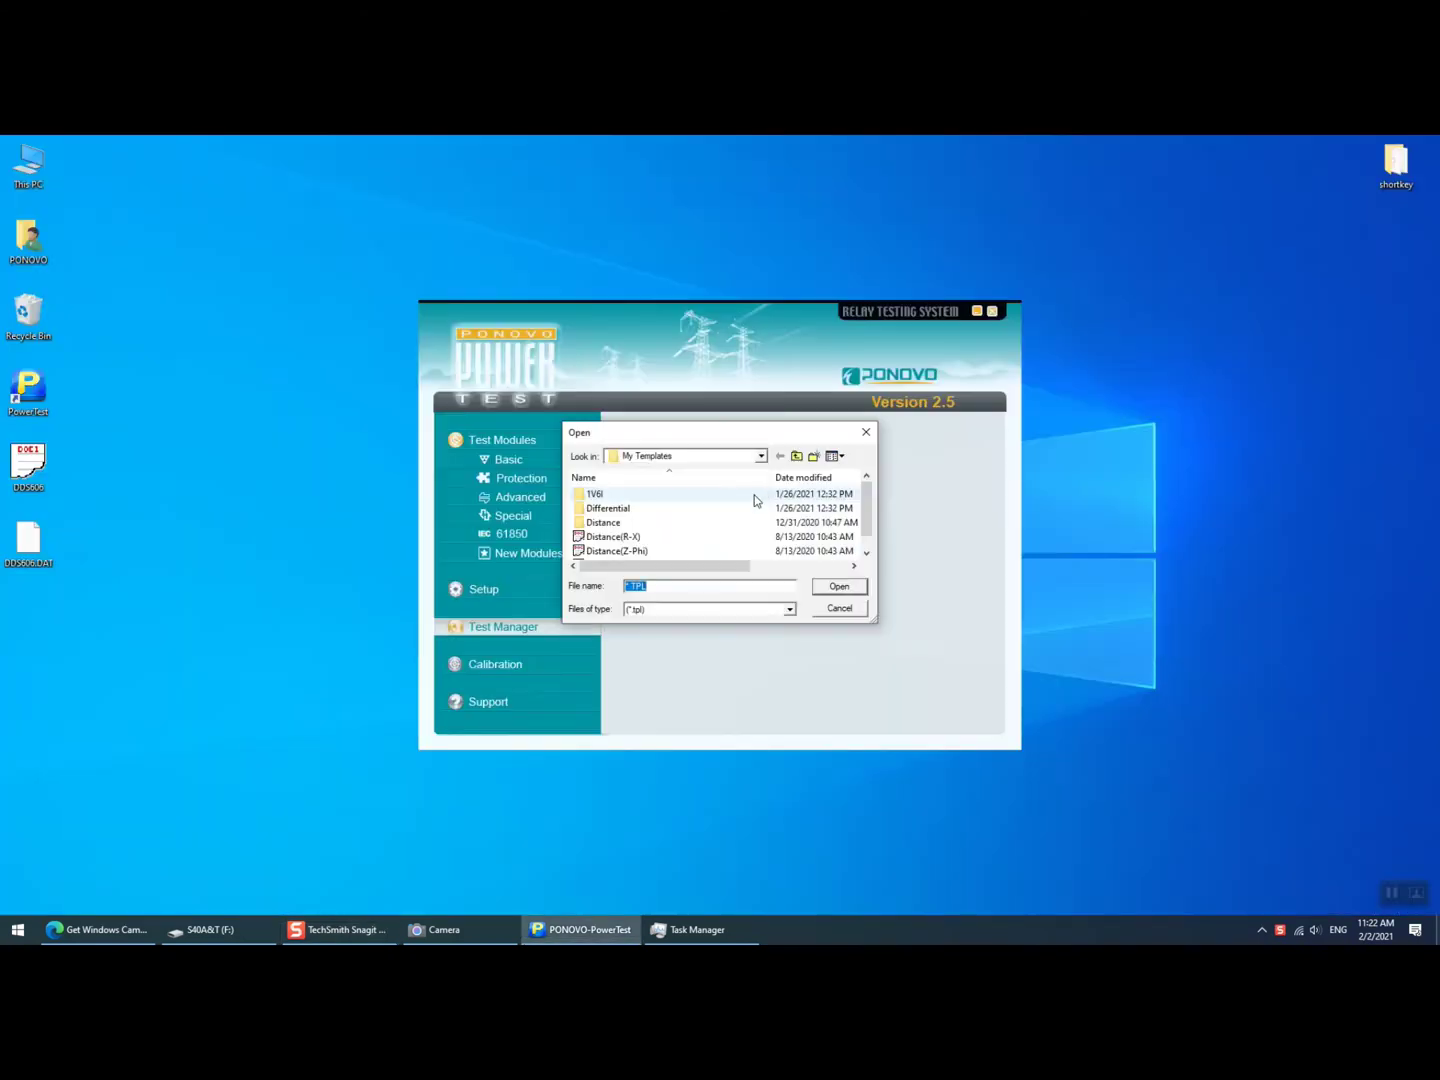
Reload the energy meter template DT862-2 from the shortkey folder.
left_click(760, 456)
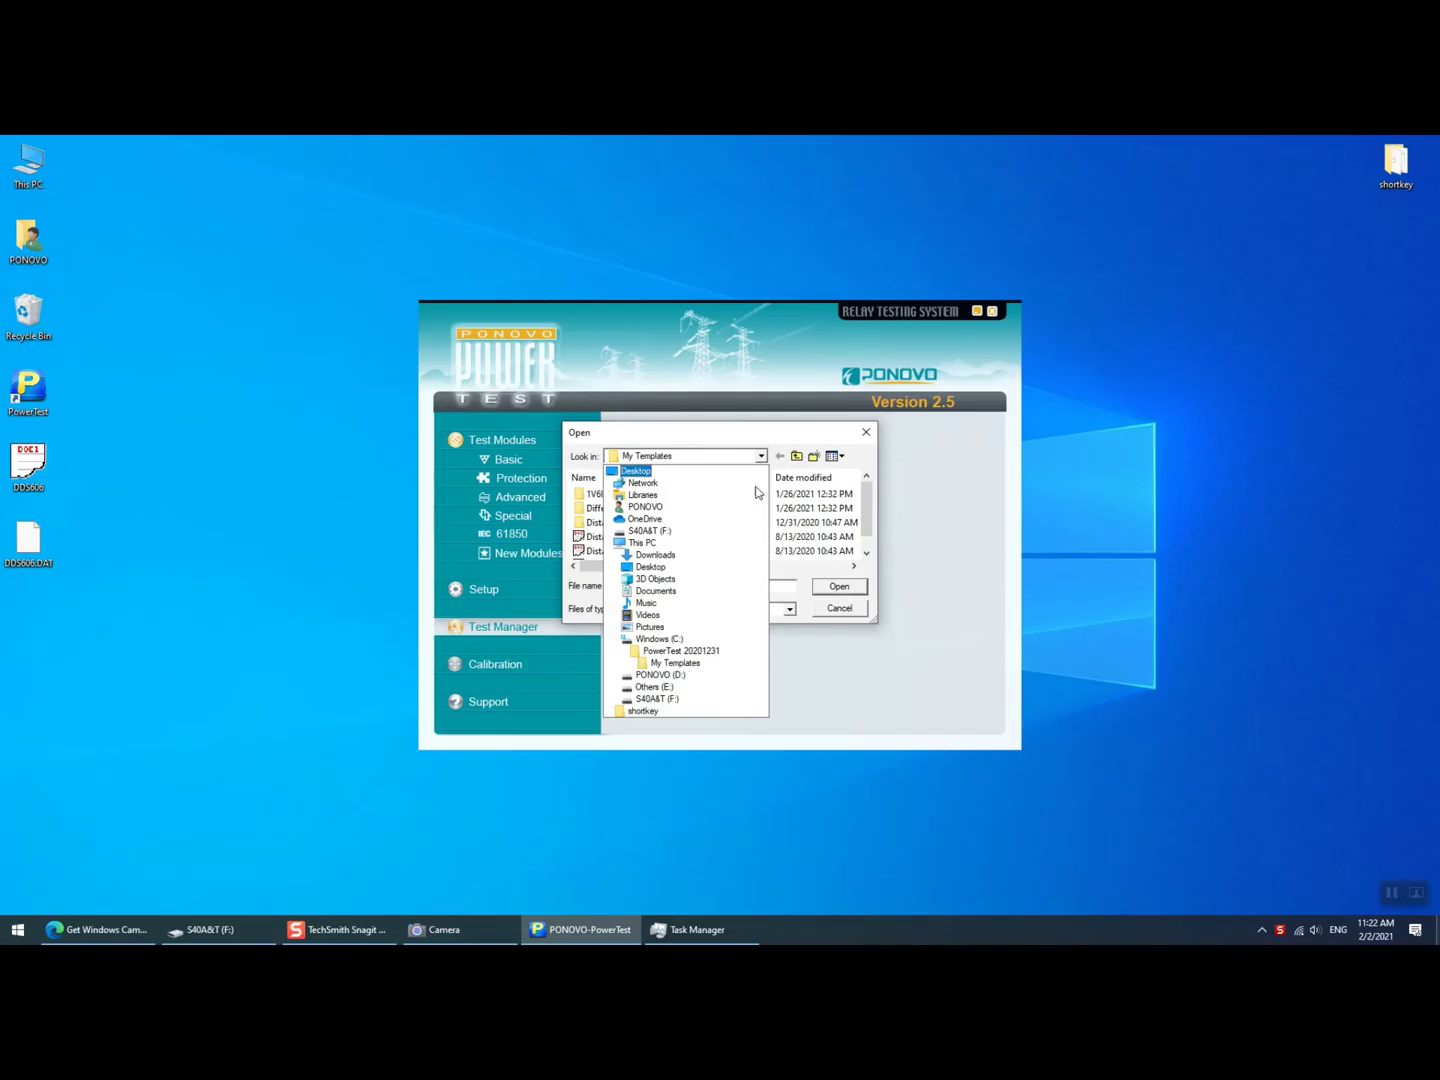
left_click(660, 710)
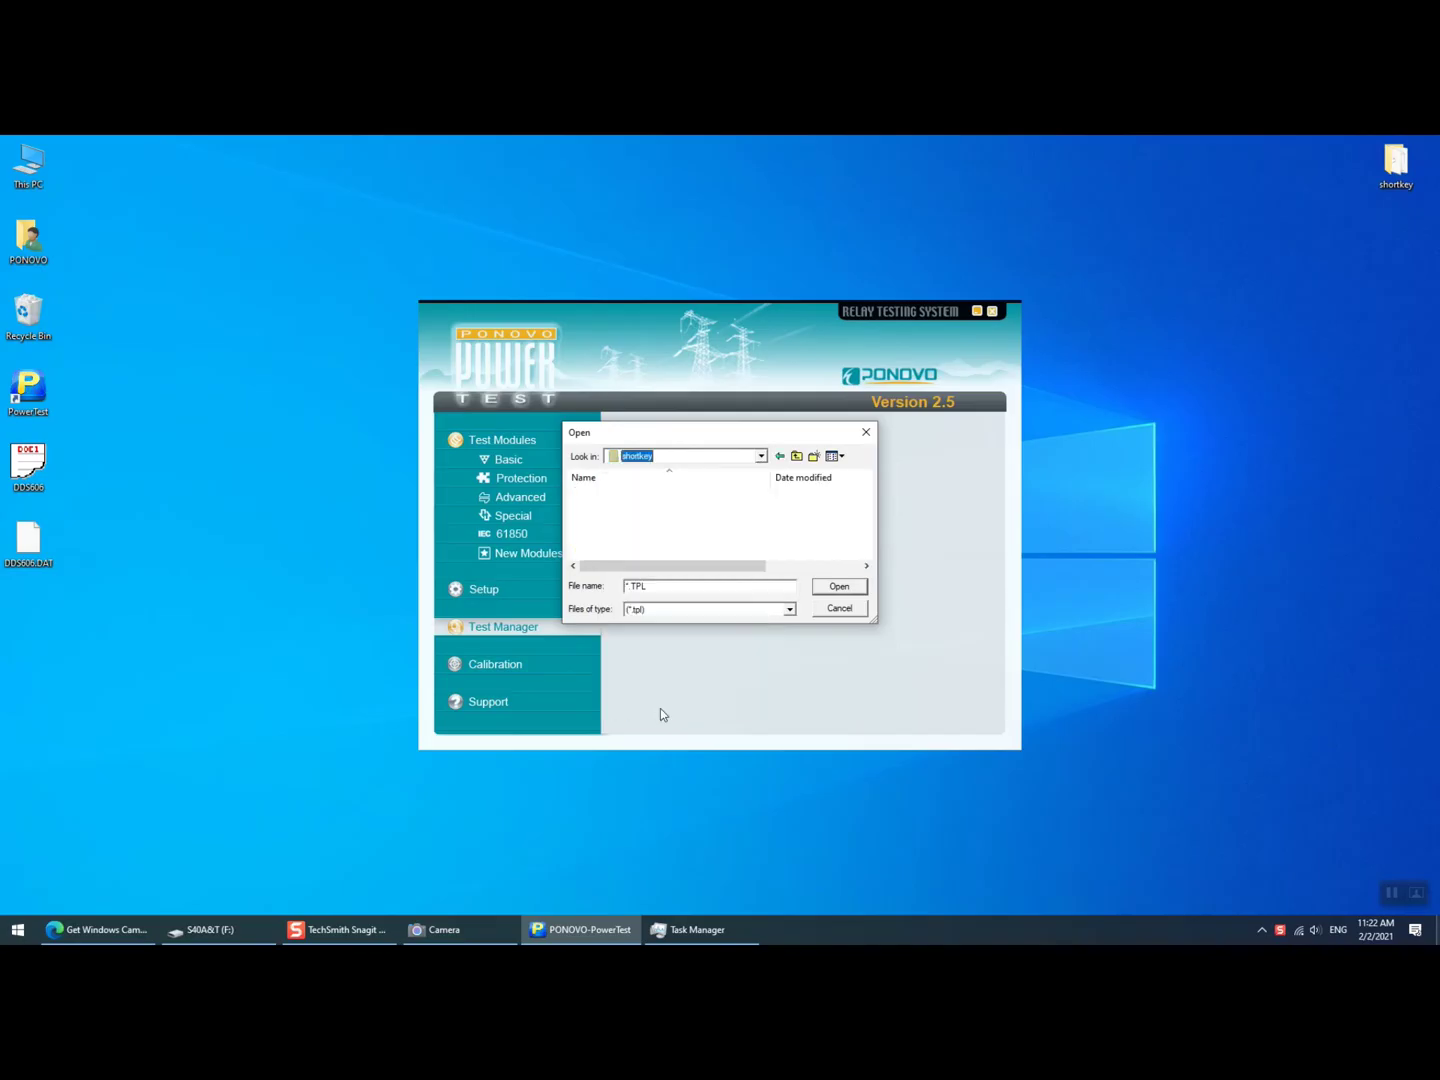
left_click(620, 523)
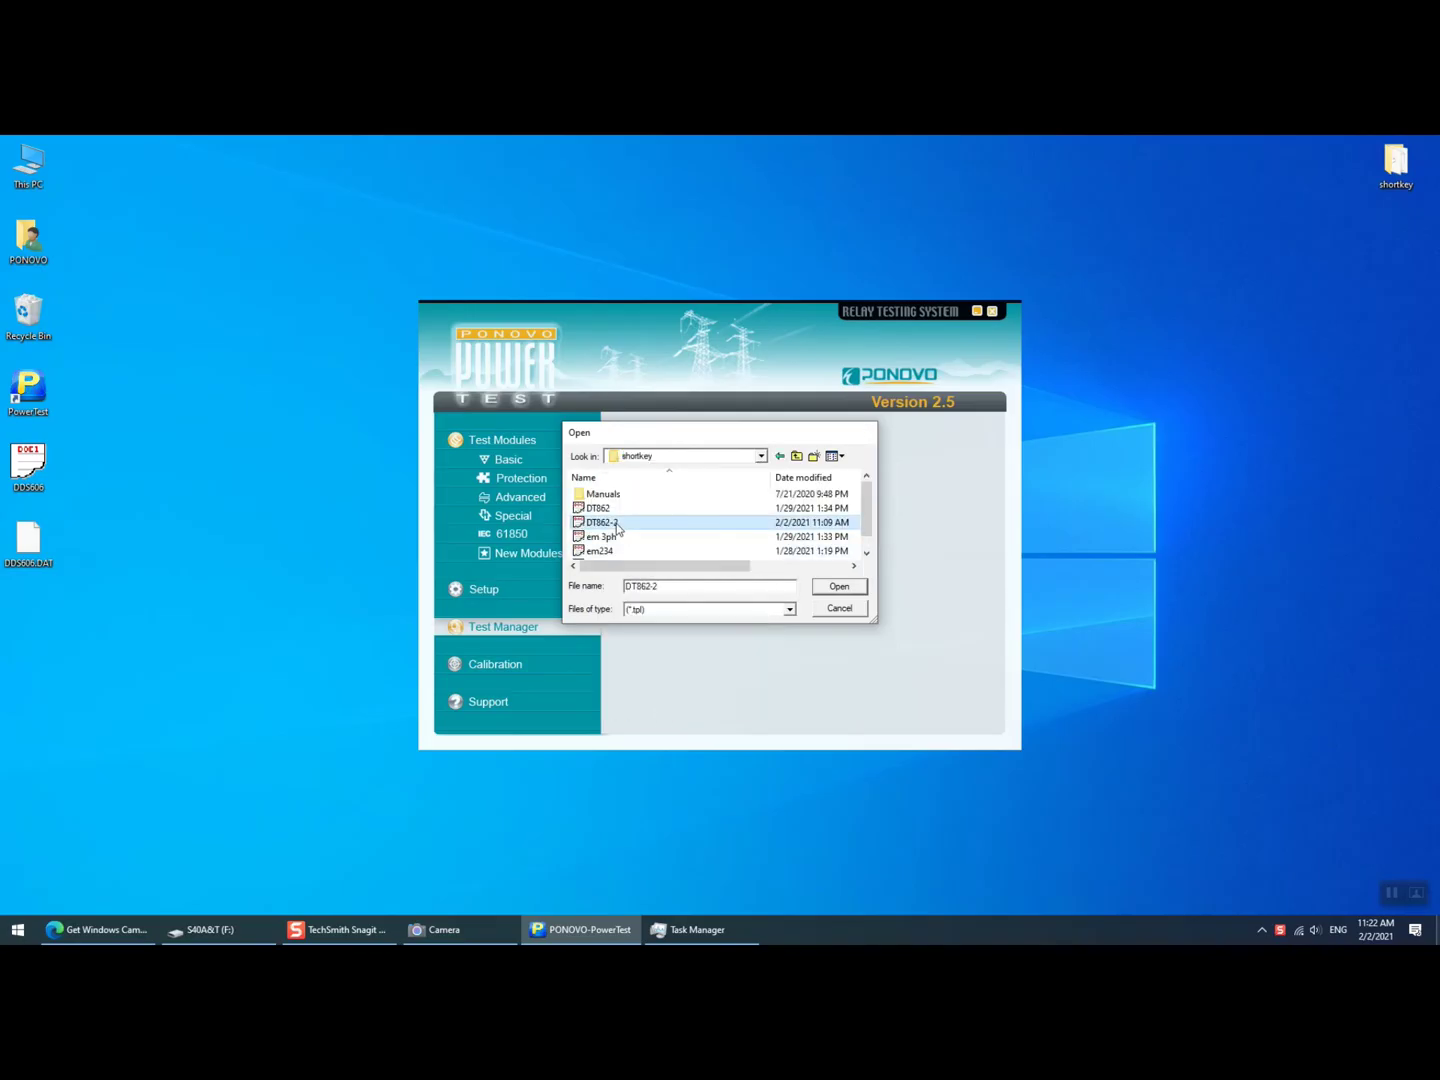
double_click(616, 523)
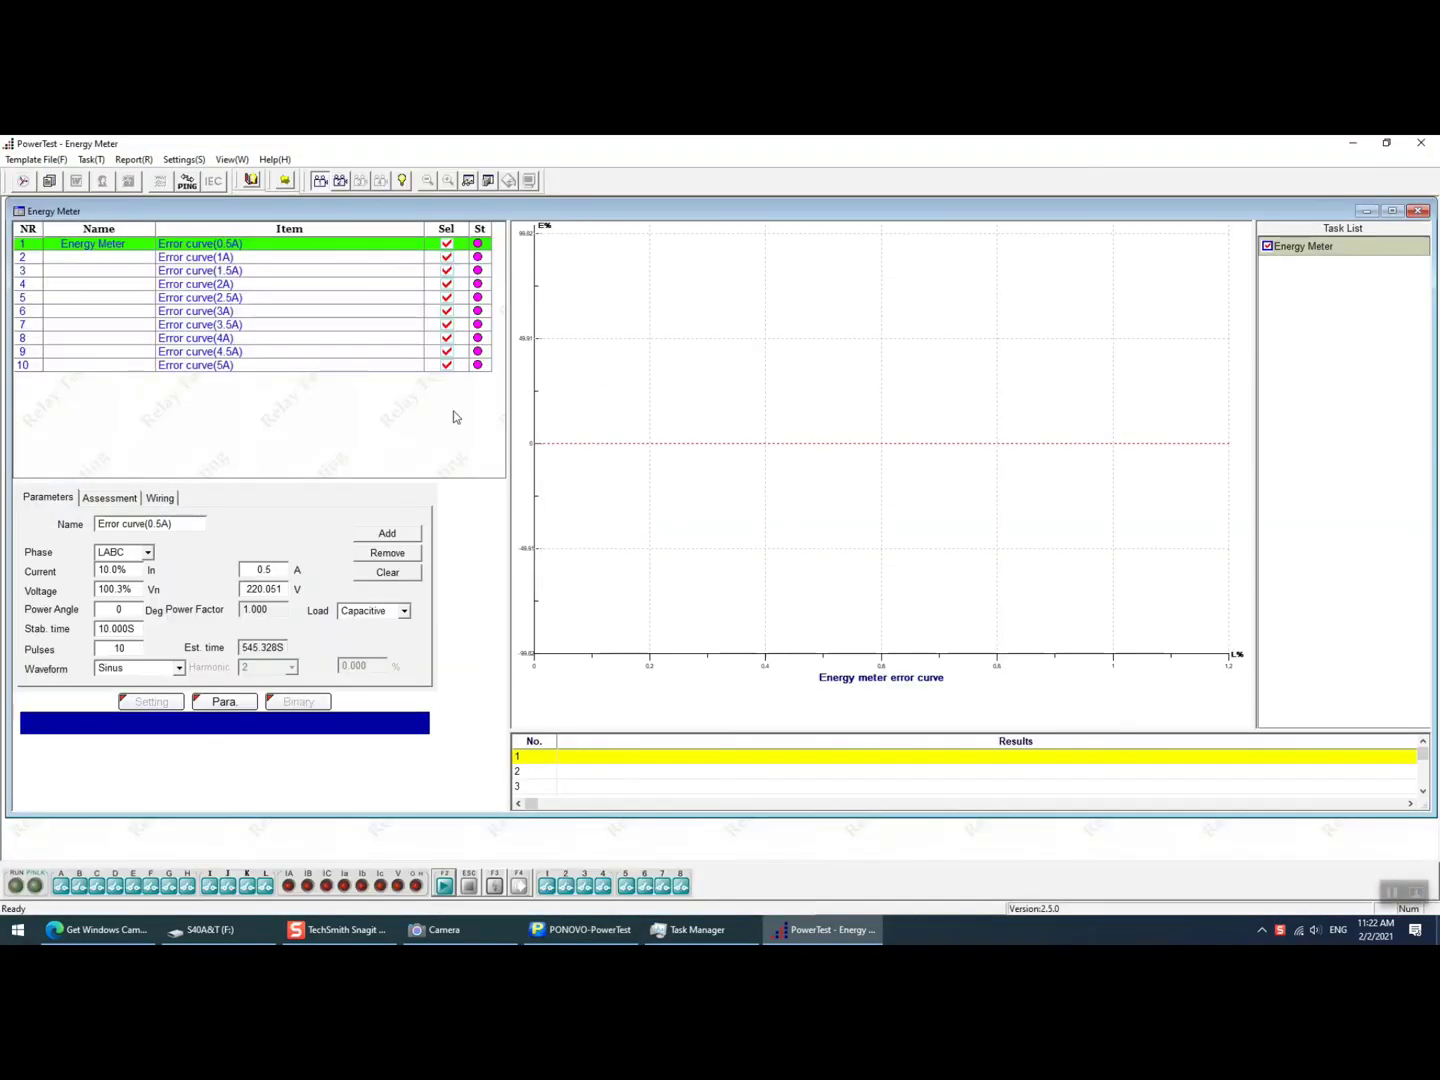
Clear the test item selection, select only Error curve(5A), and set its pulses to 100.
right_click(434, 256)
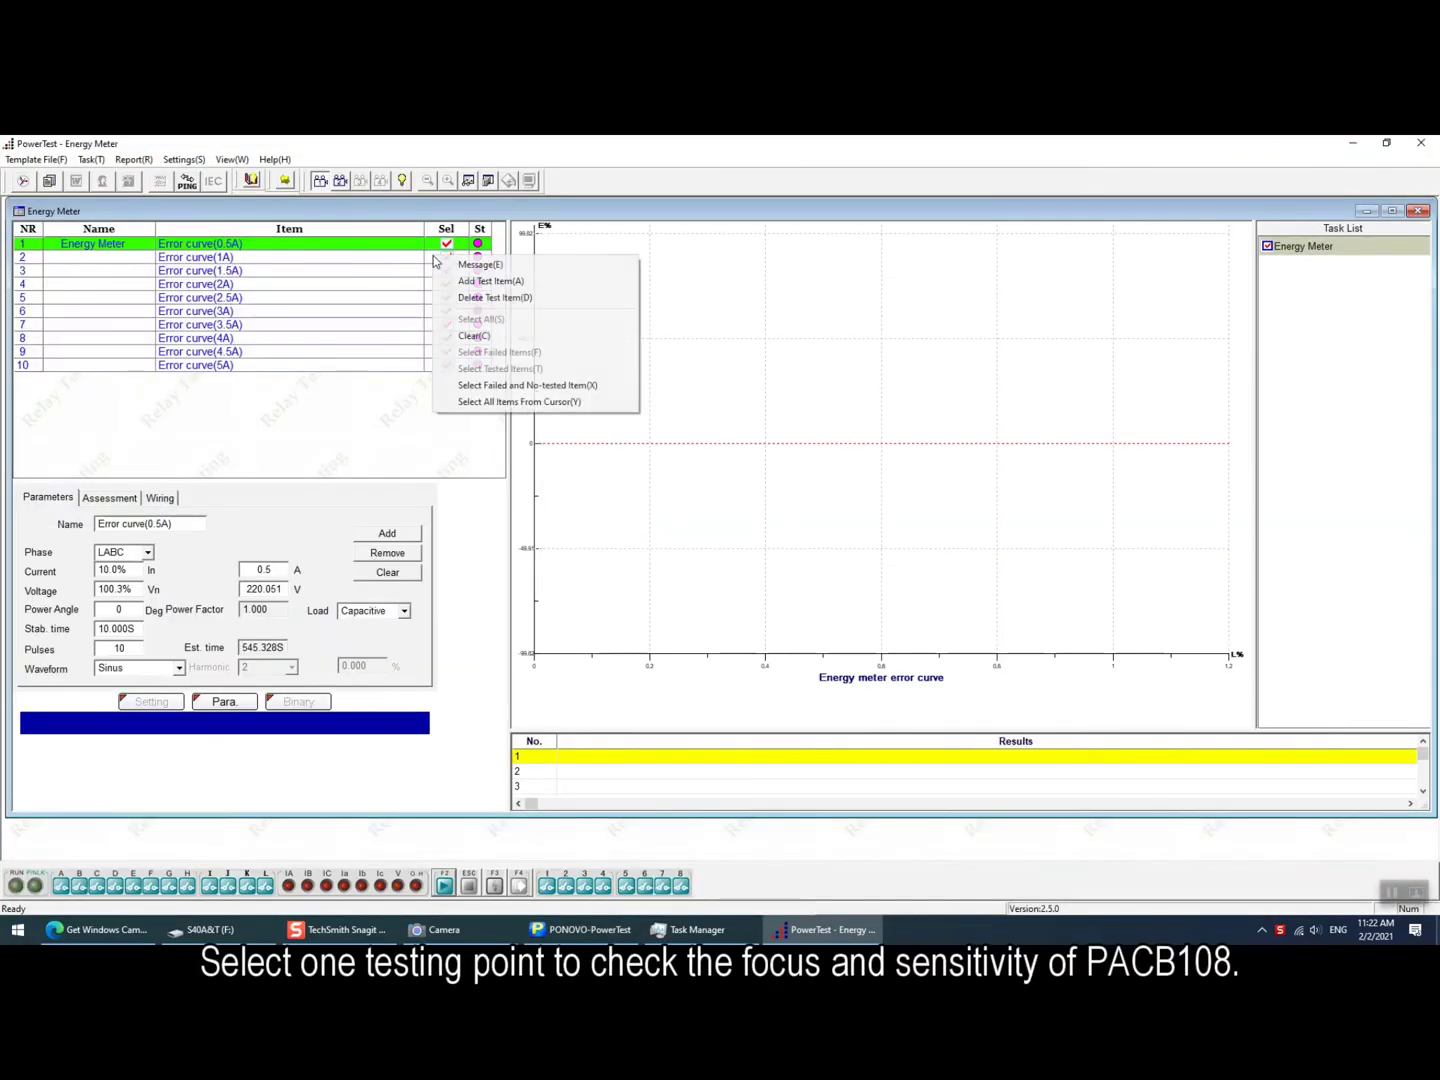
left_click(509, 340)
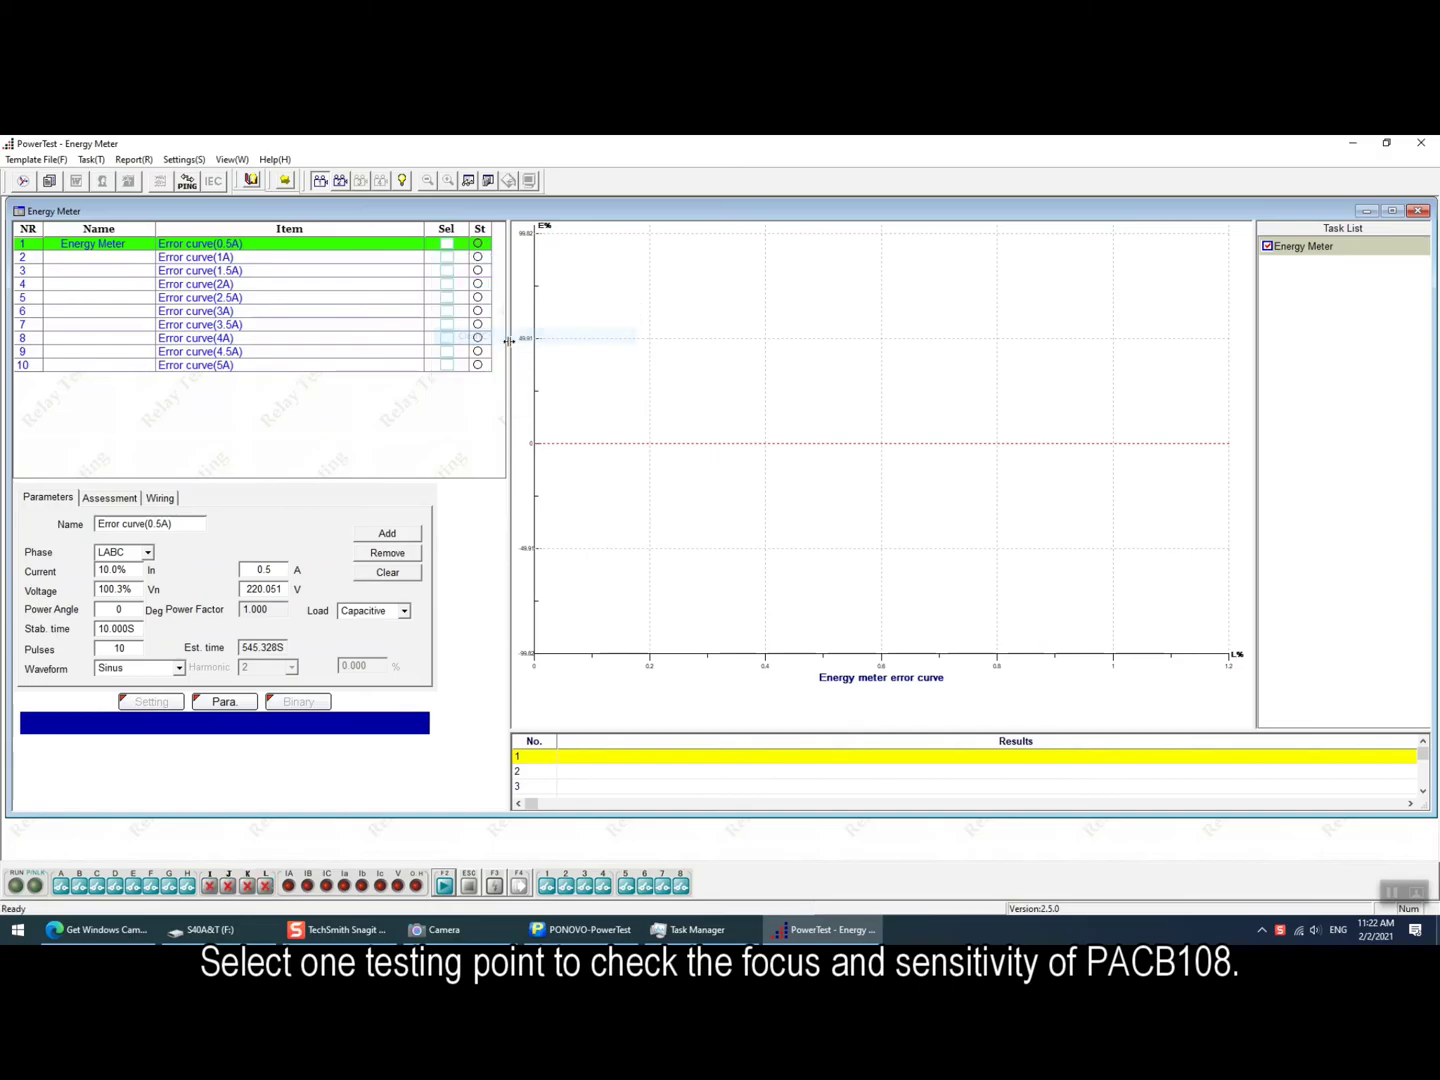
left_click(446, 366)
left_click(447, 366)
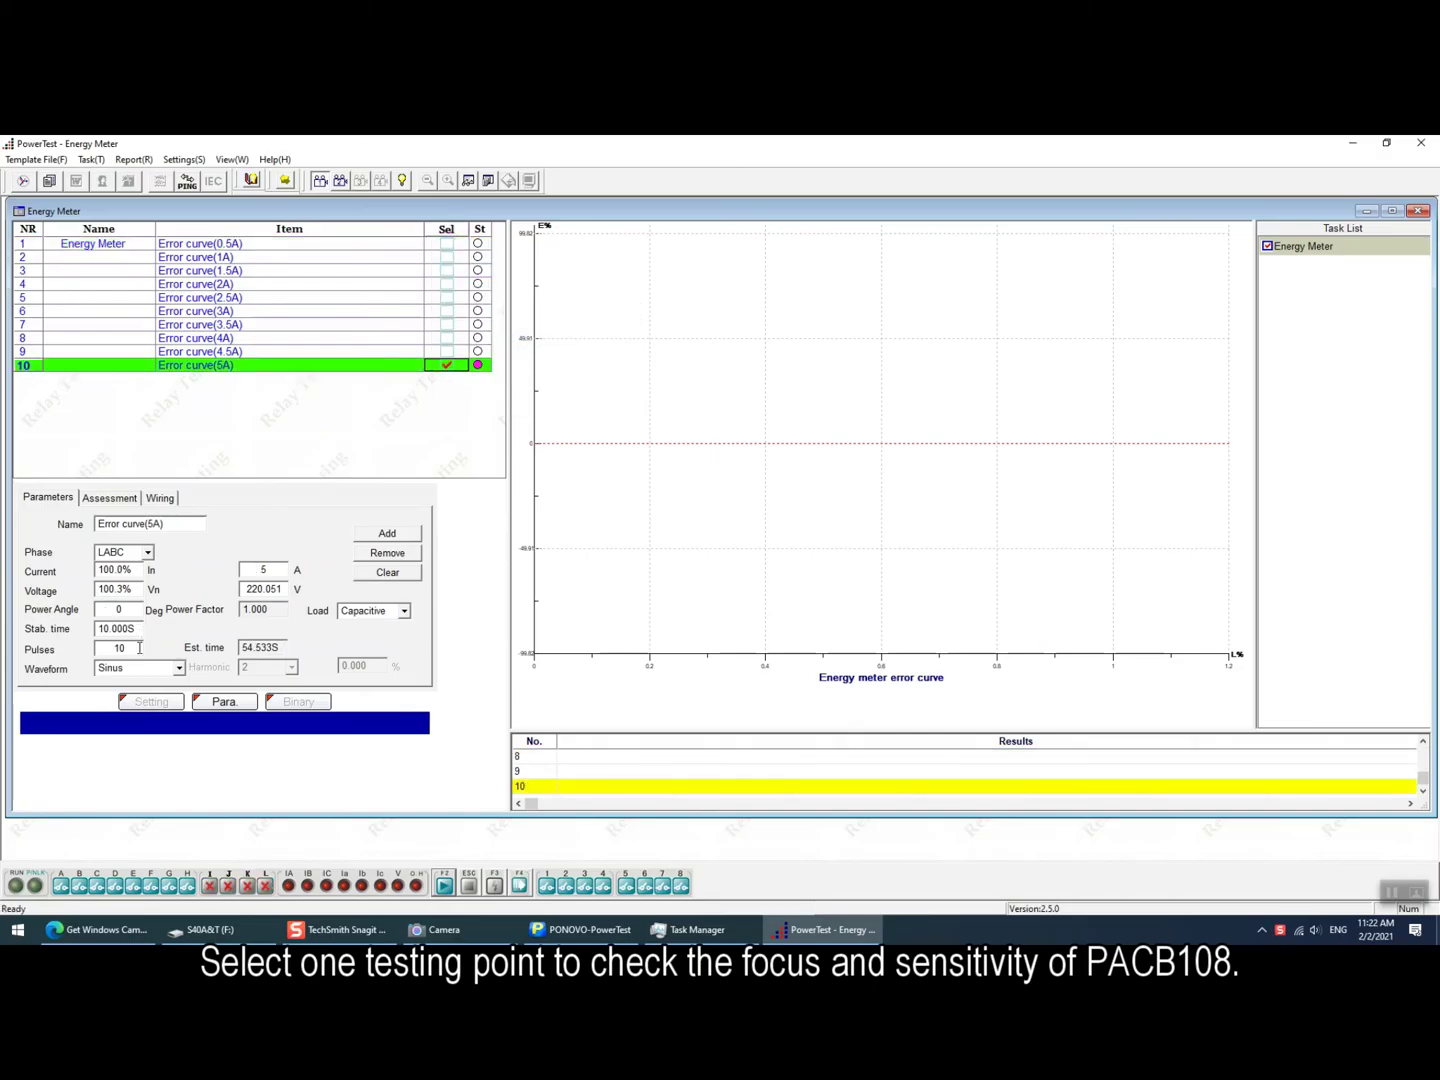
Run the Error curve(5A) test, watch the sensor and meter in the Camera window, and stop the test.
left_click(443, 886)
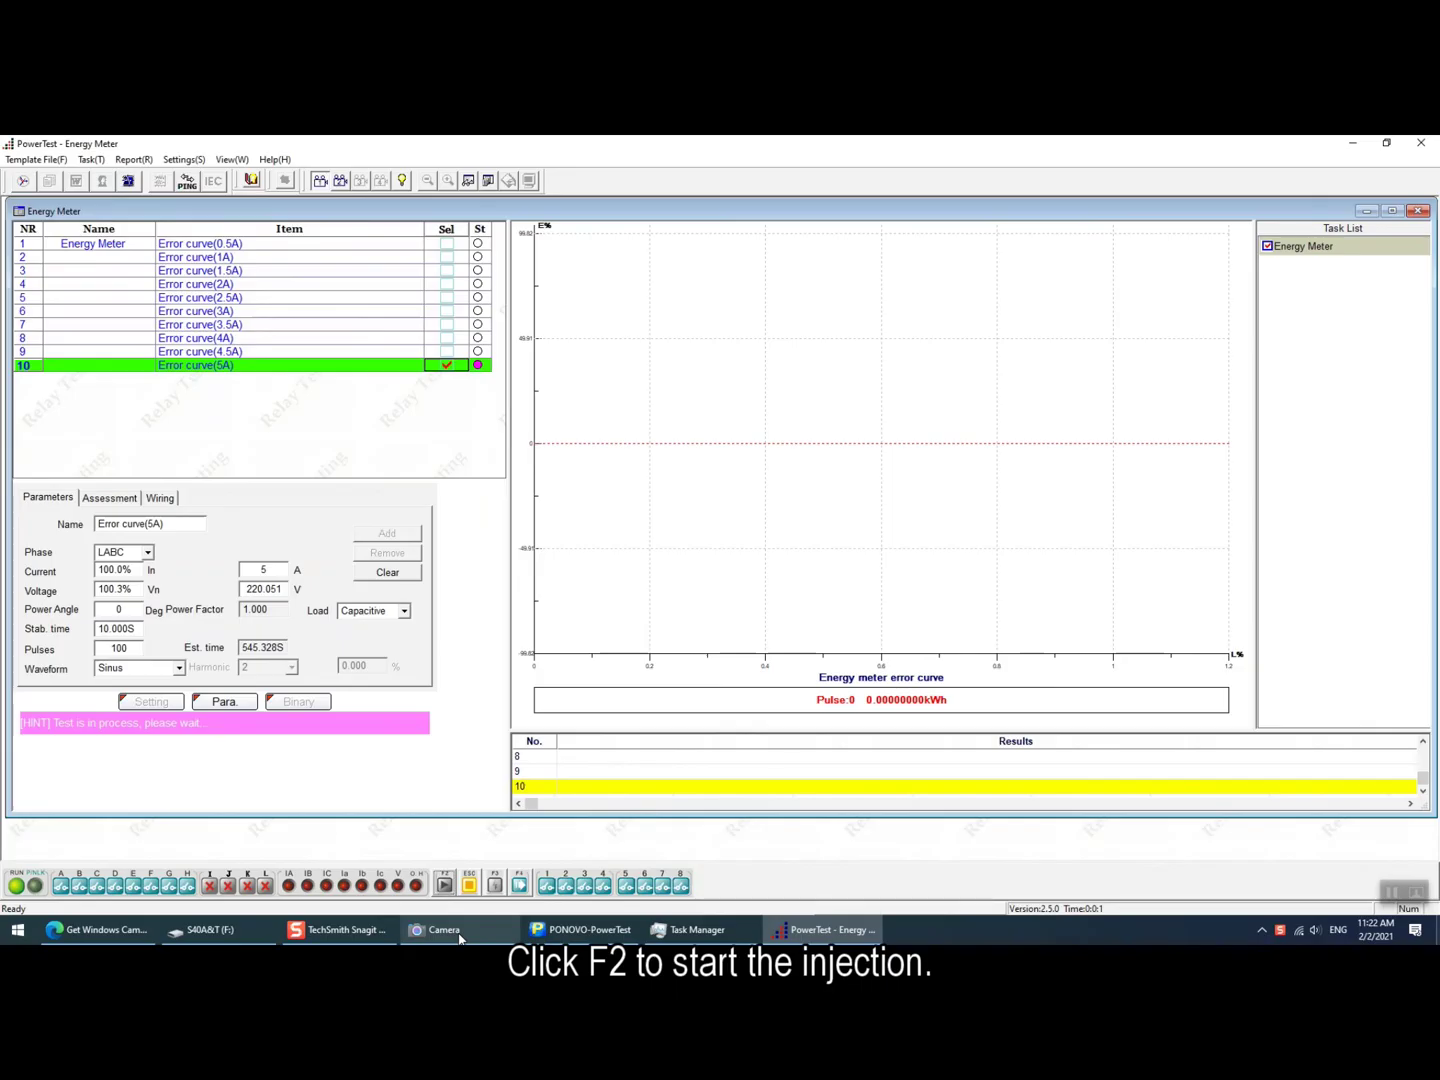
left_click(437, 929)
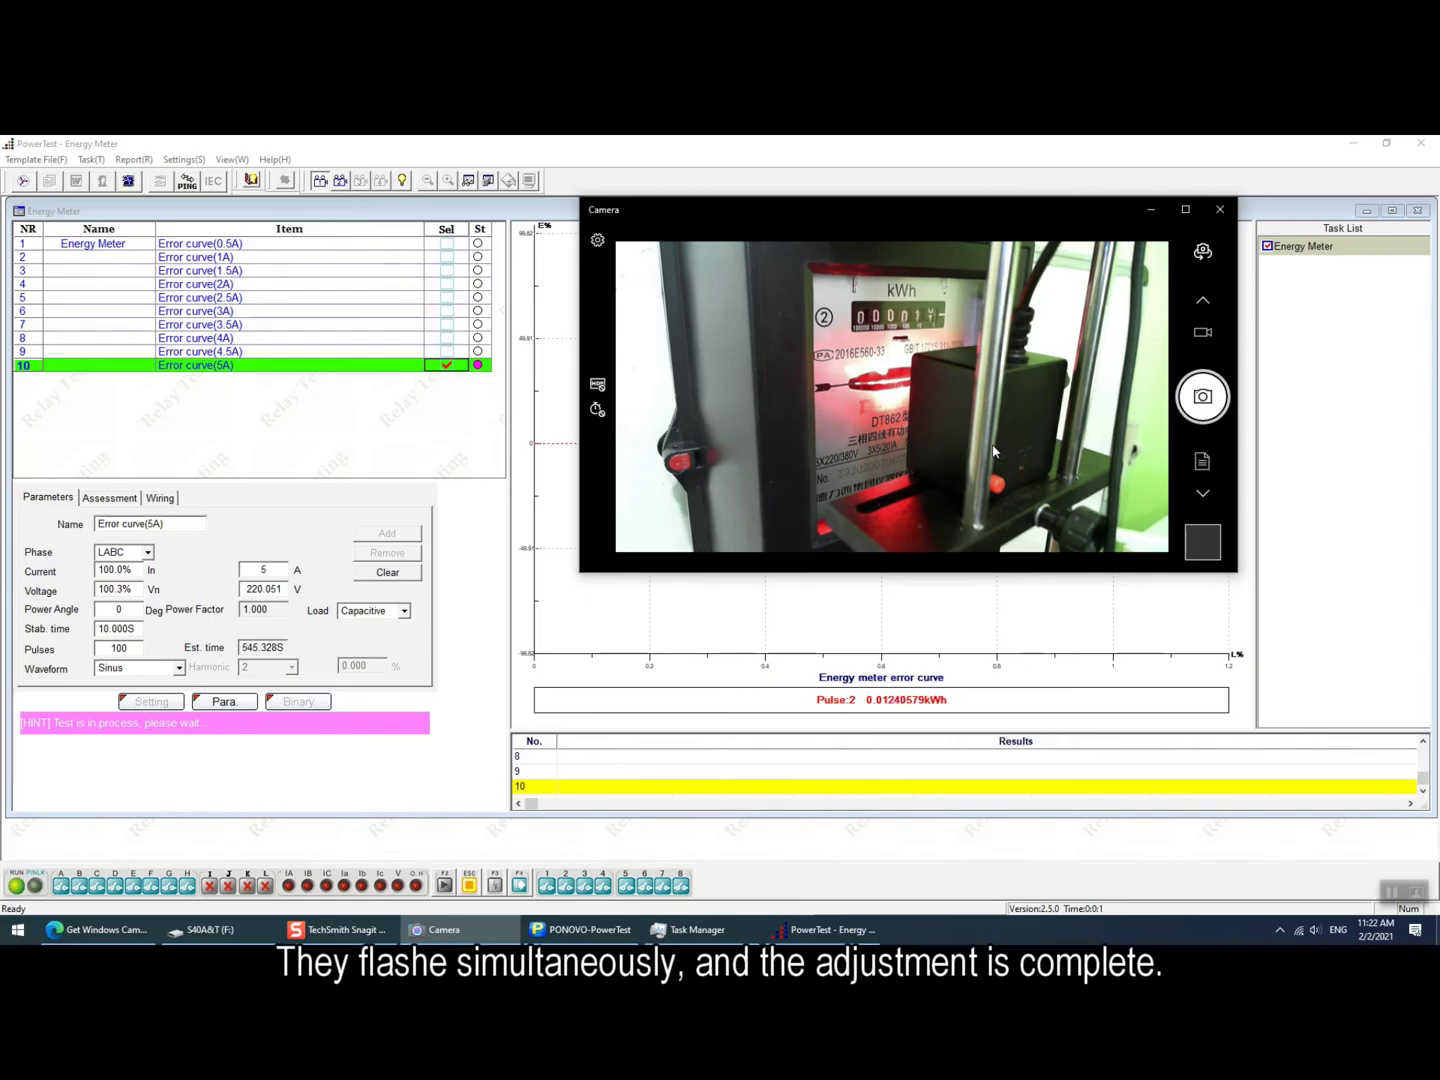
left_click(469, 884)
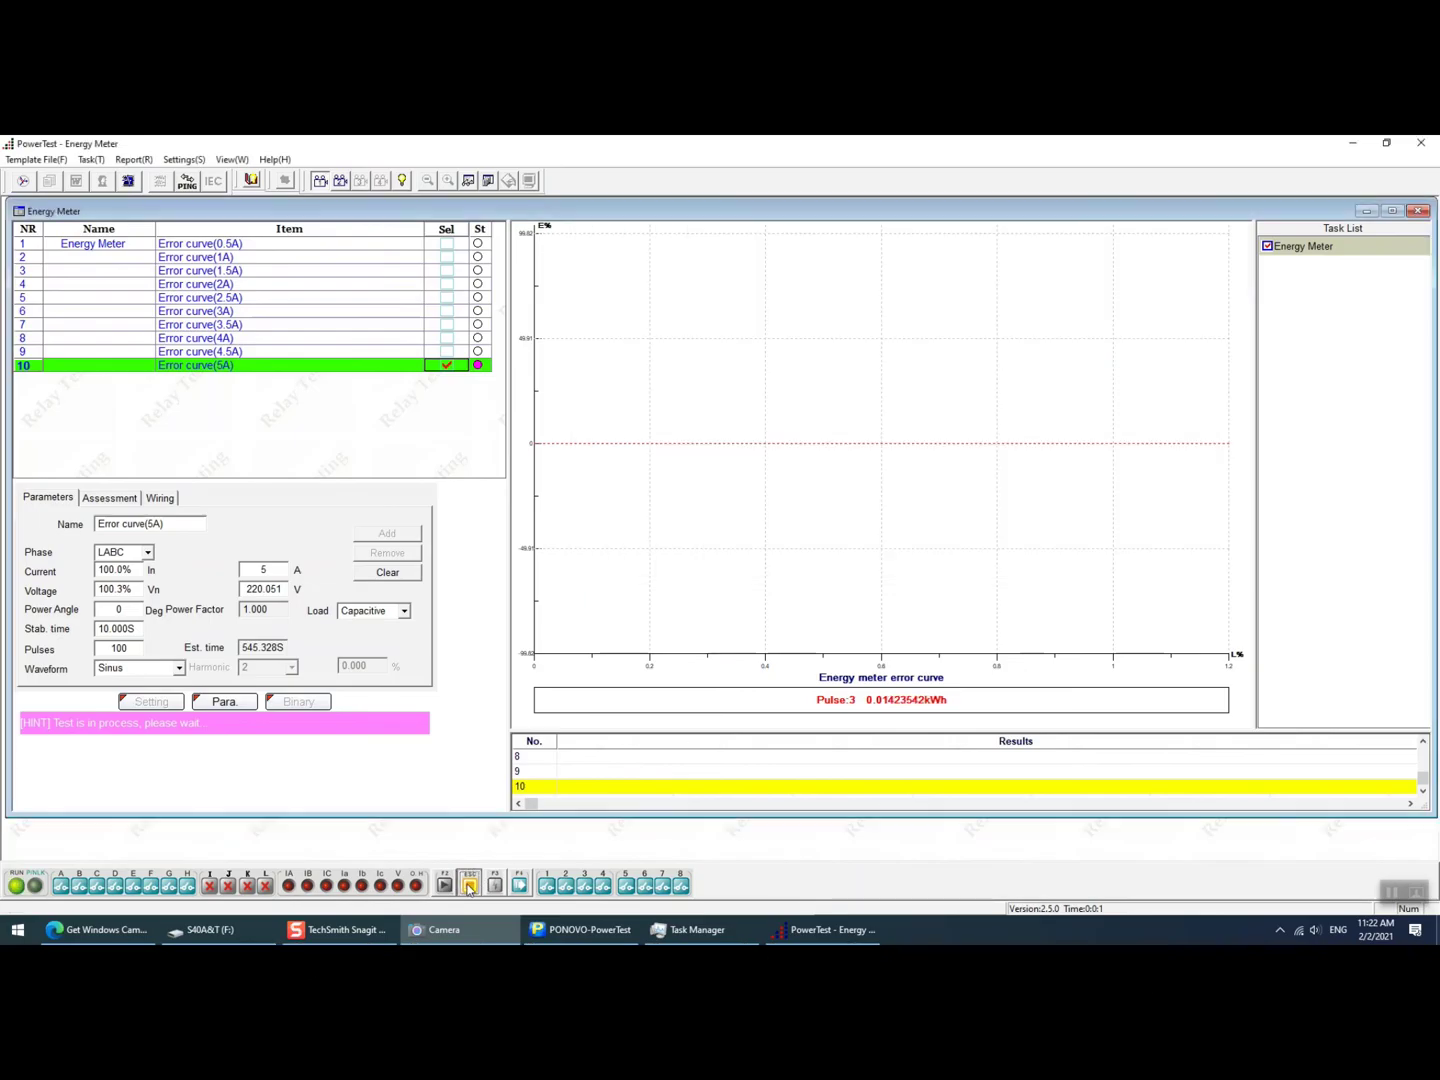
Edit the pulse count of Error curve(5A), select all test items, and start the full test.
left_click(133, 650)
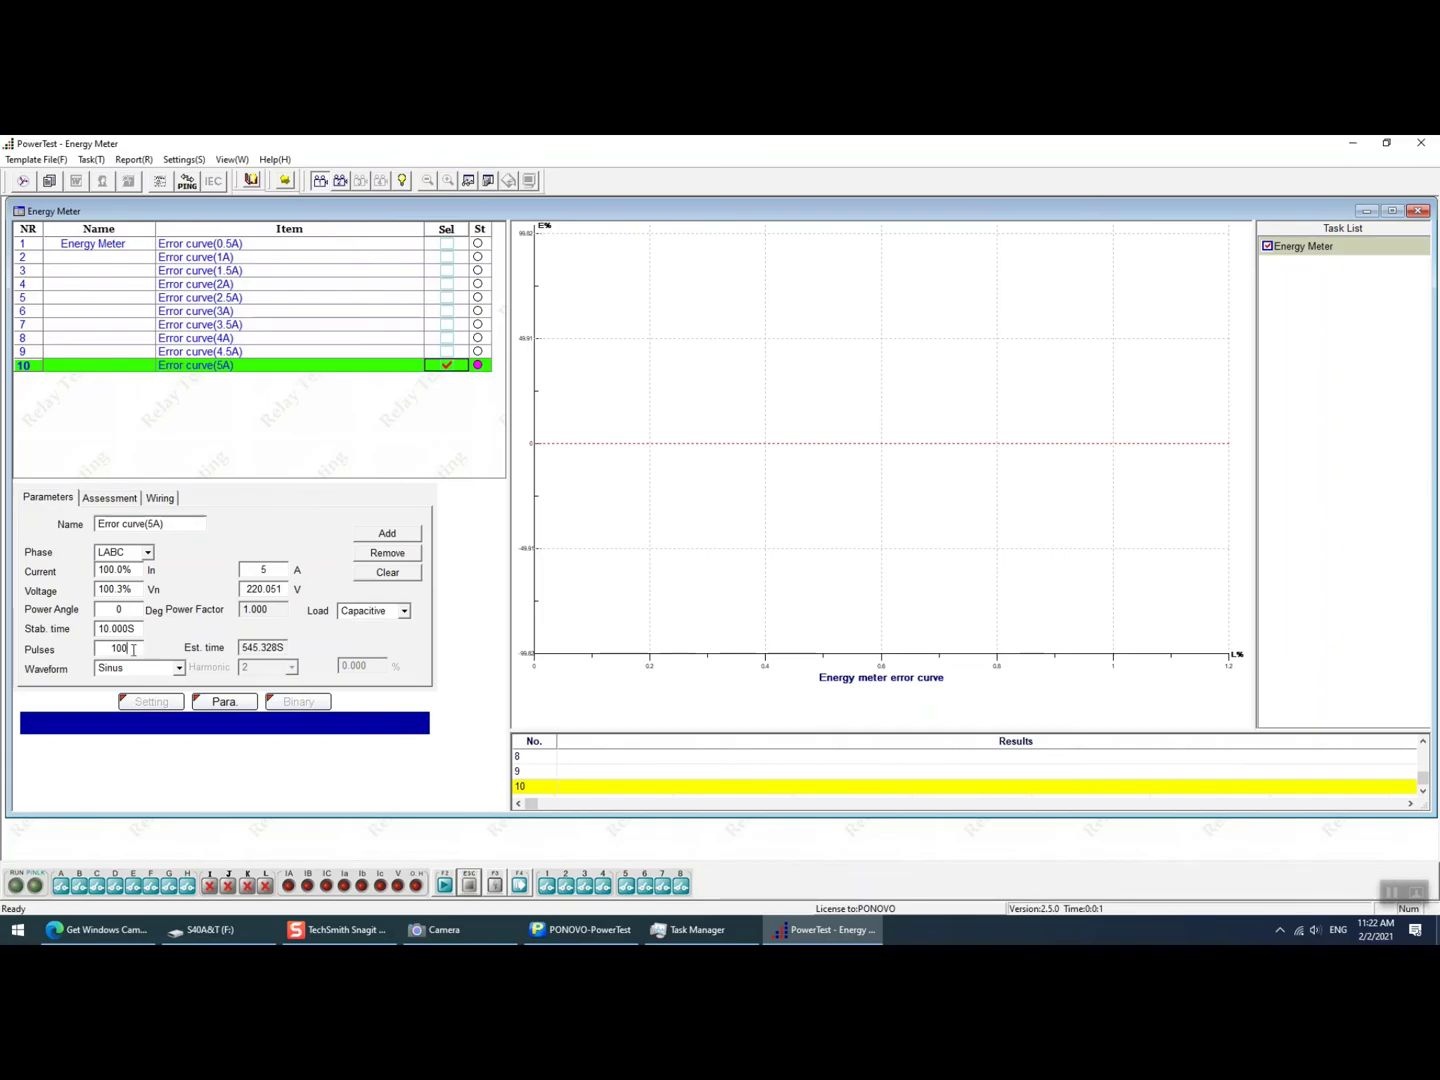
right_click(435, 261)
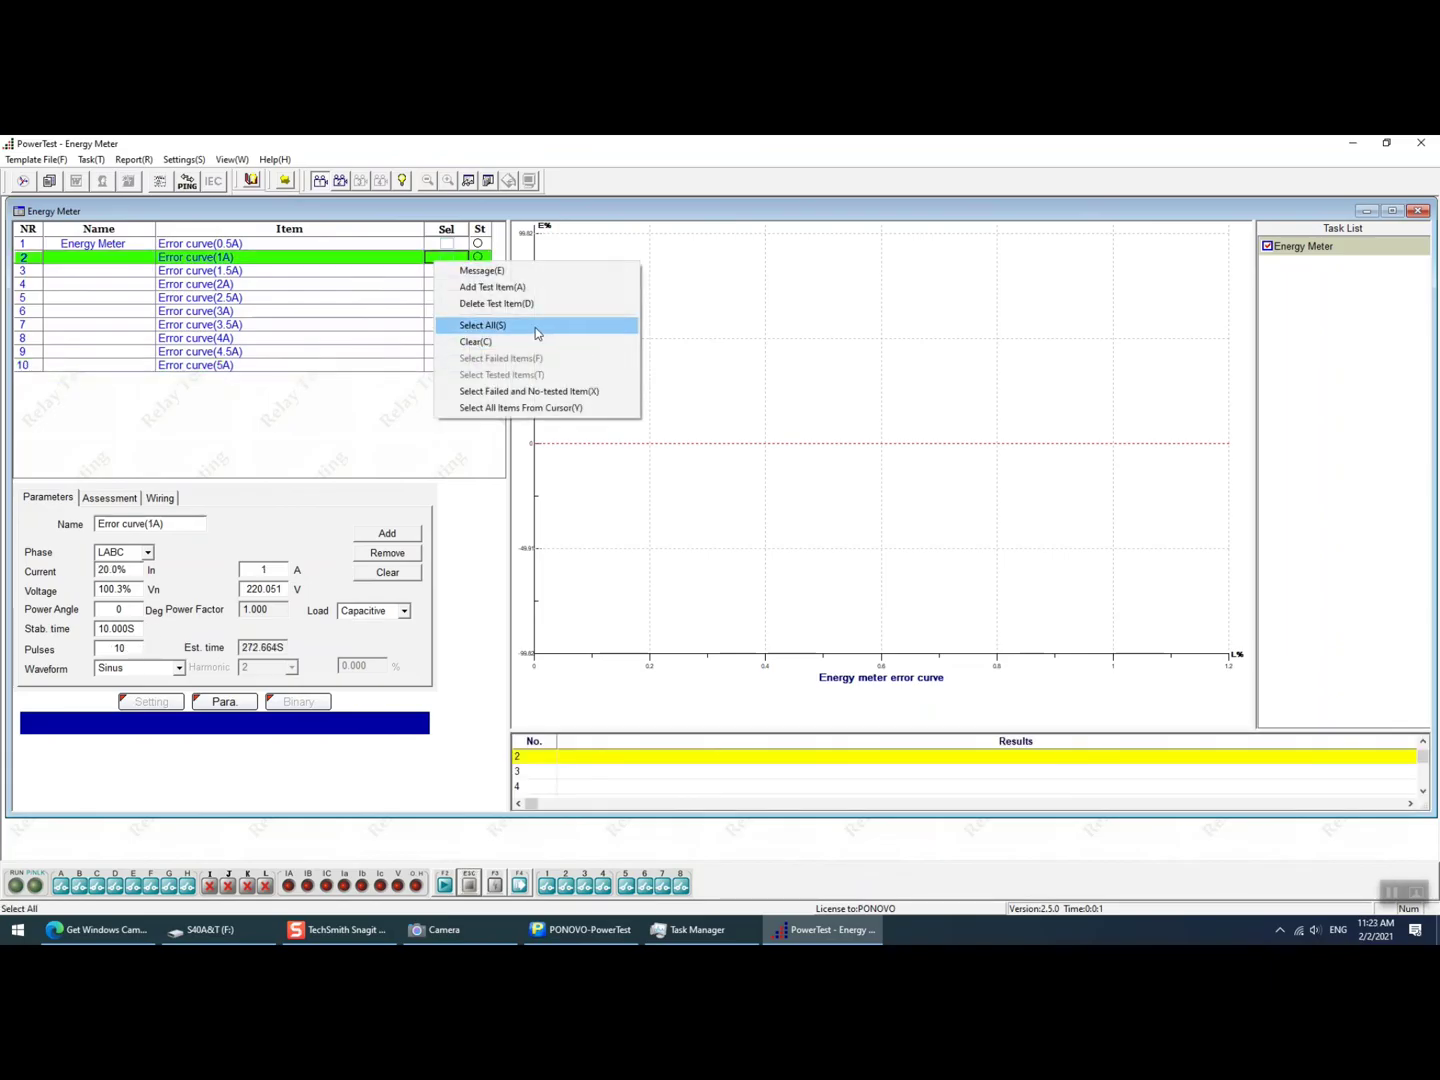
left_click(538, 327)
left_click(441, 886)
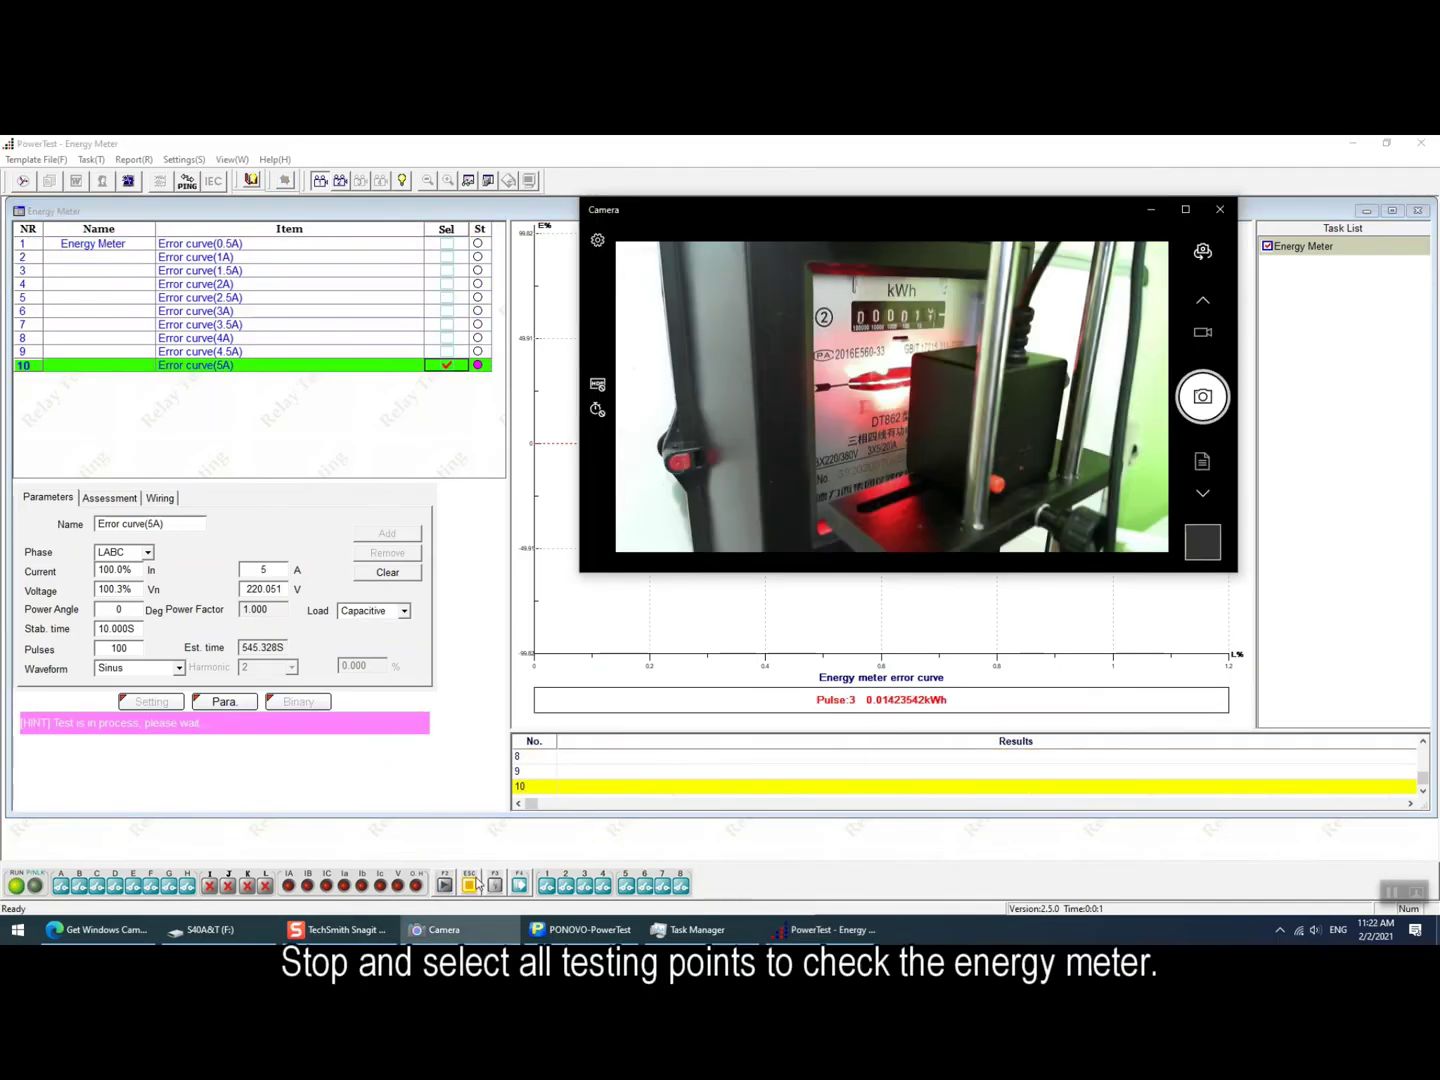
Stop the 5 A test, set its pulses to 10, and run all ten error curve items with the Camera view open.
left_click(470, 886)
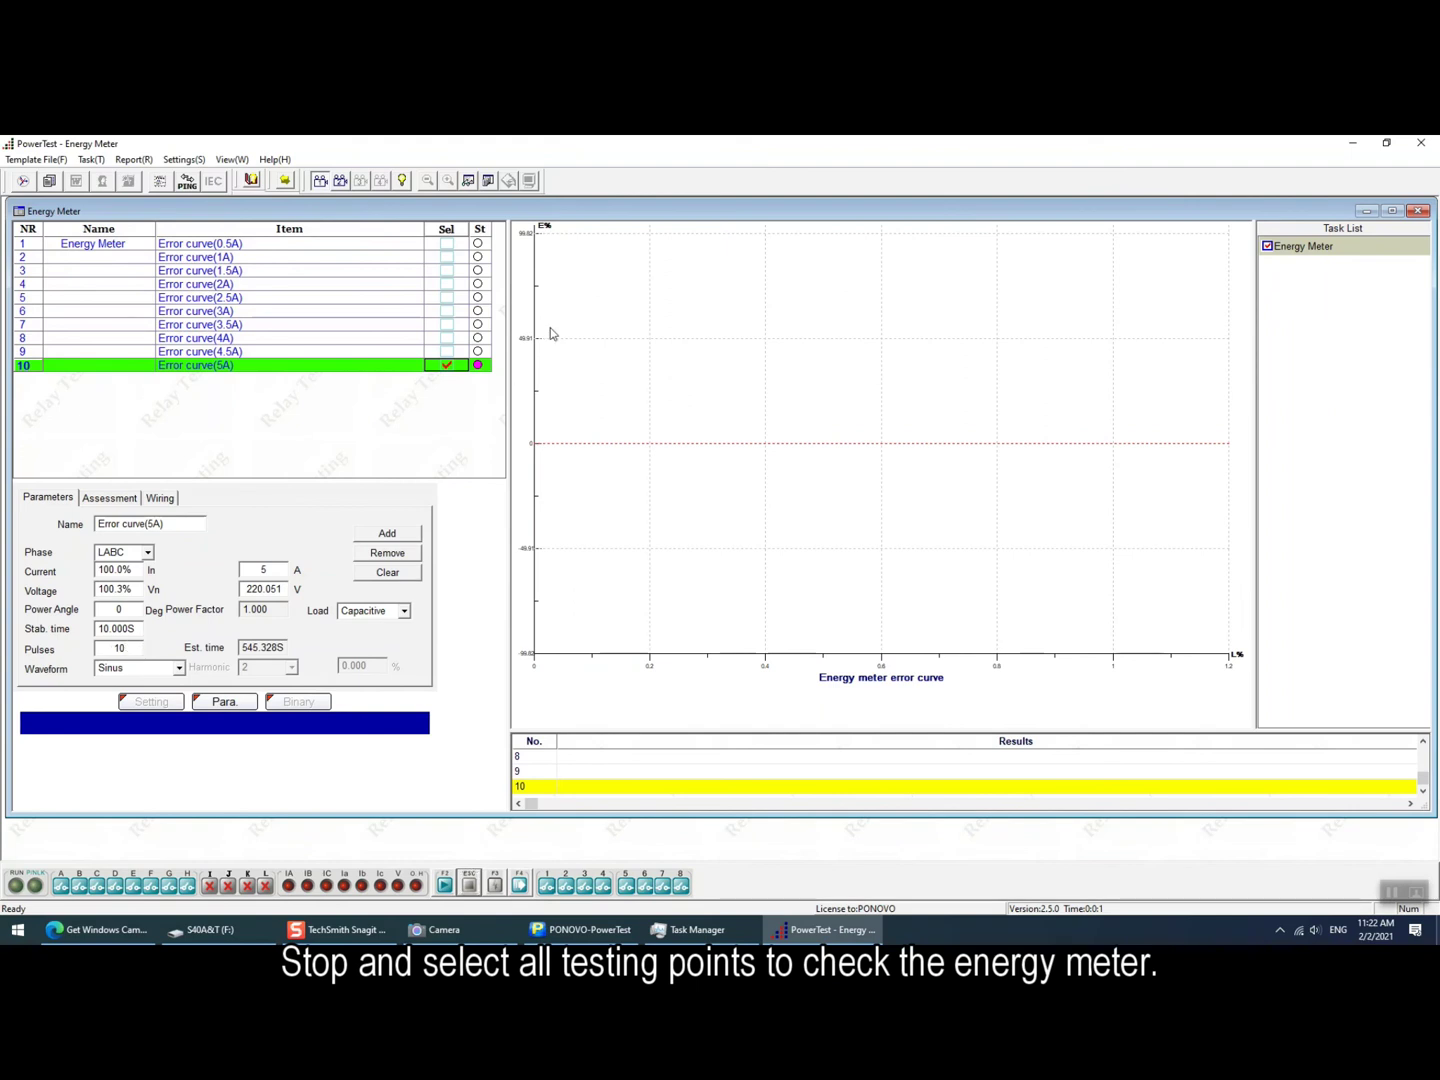
right_click(437, 262)
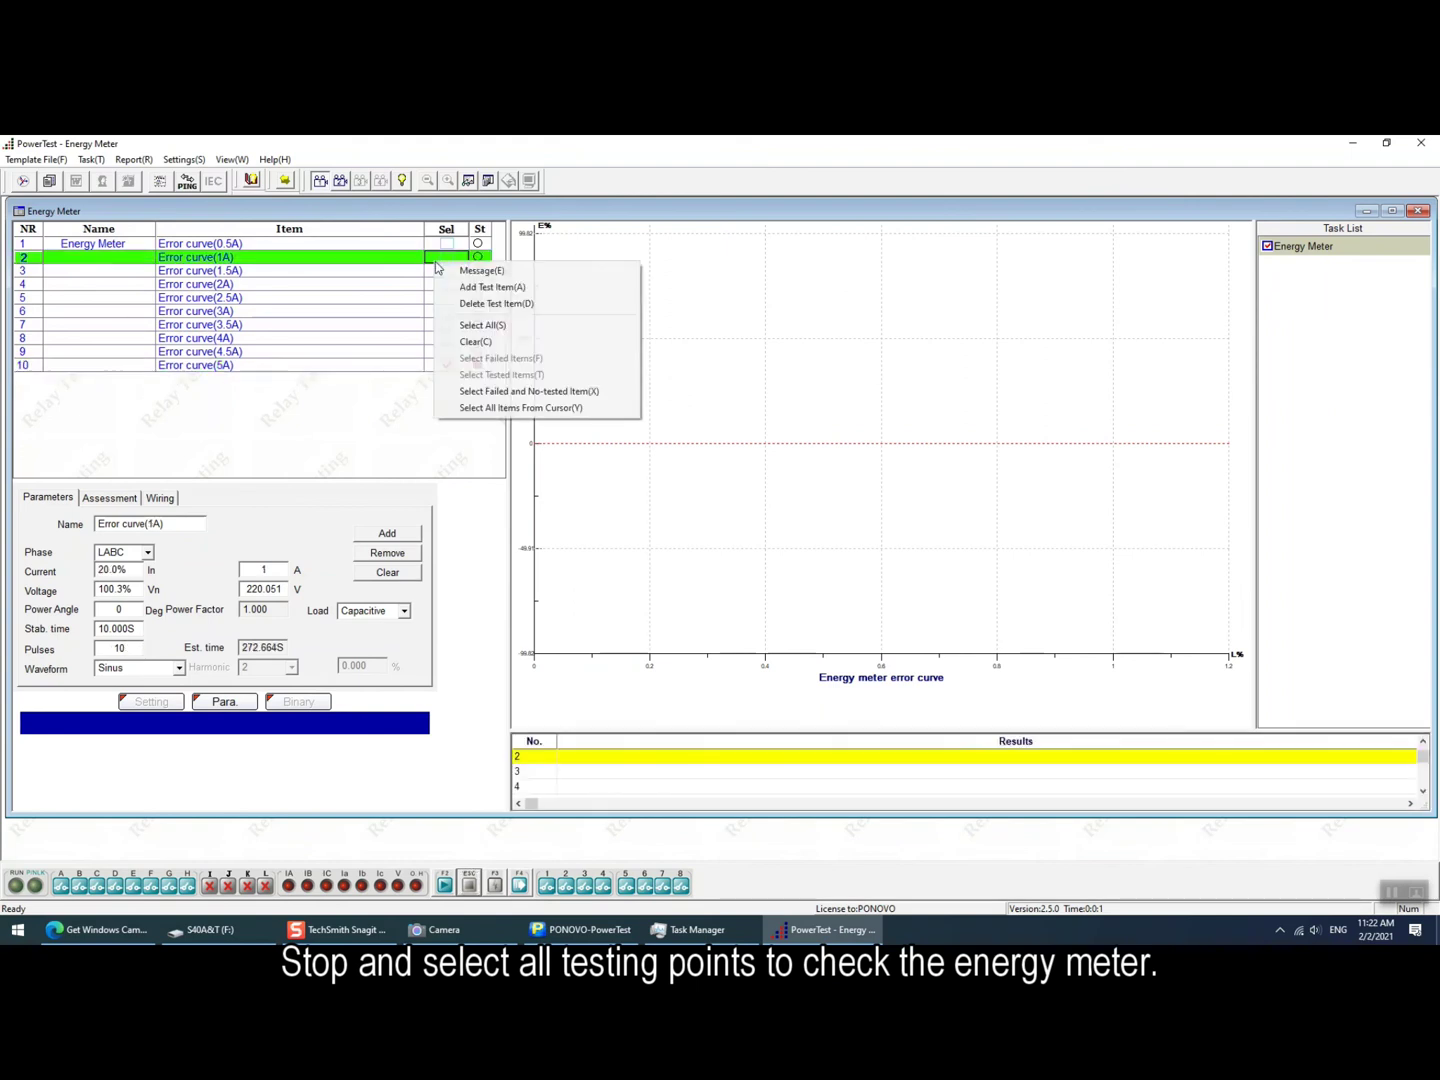
left_click(536, 326)
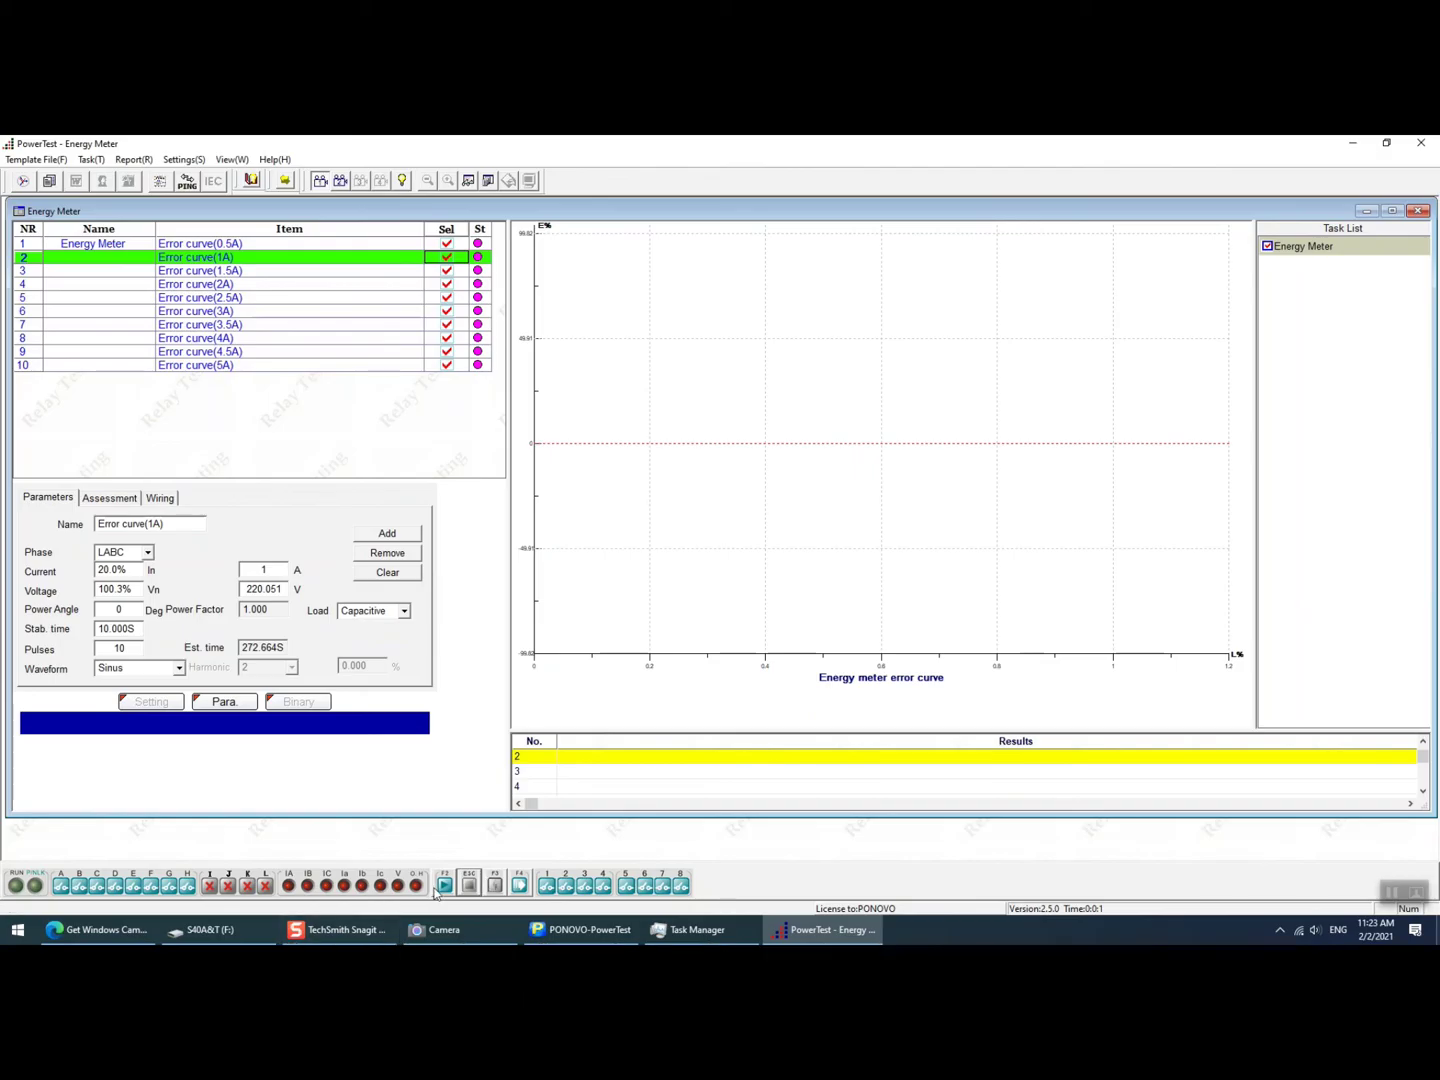
left_click(440, 886)
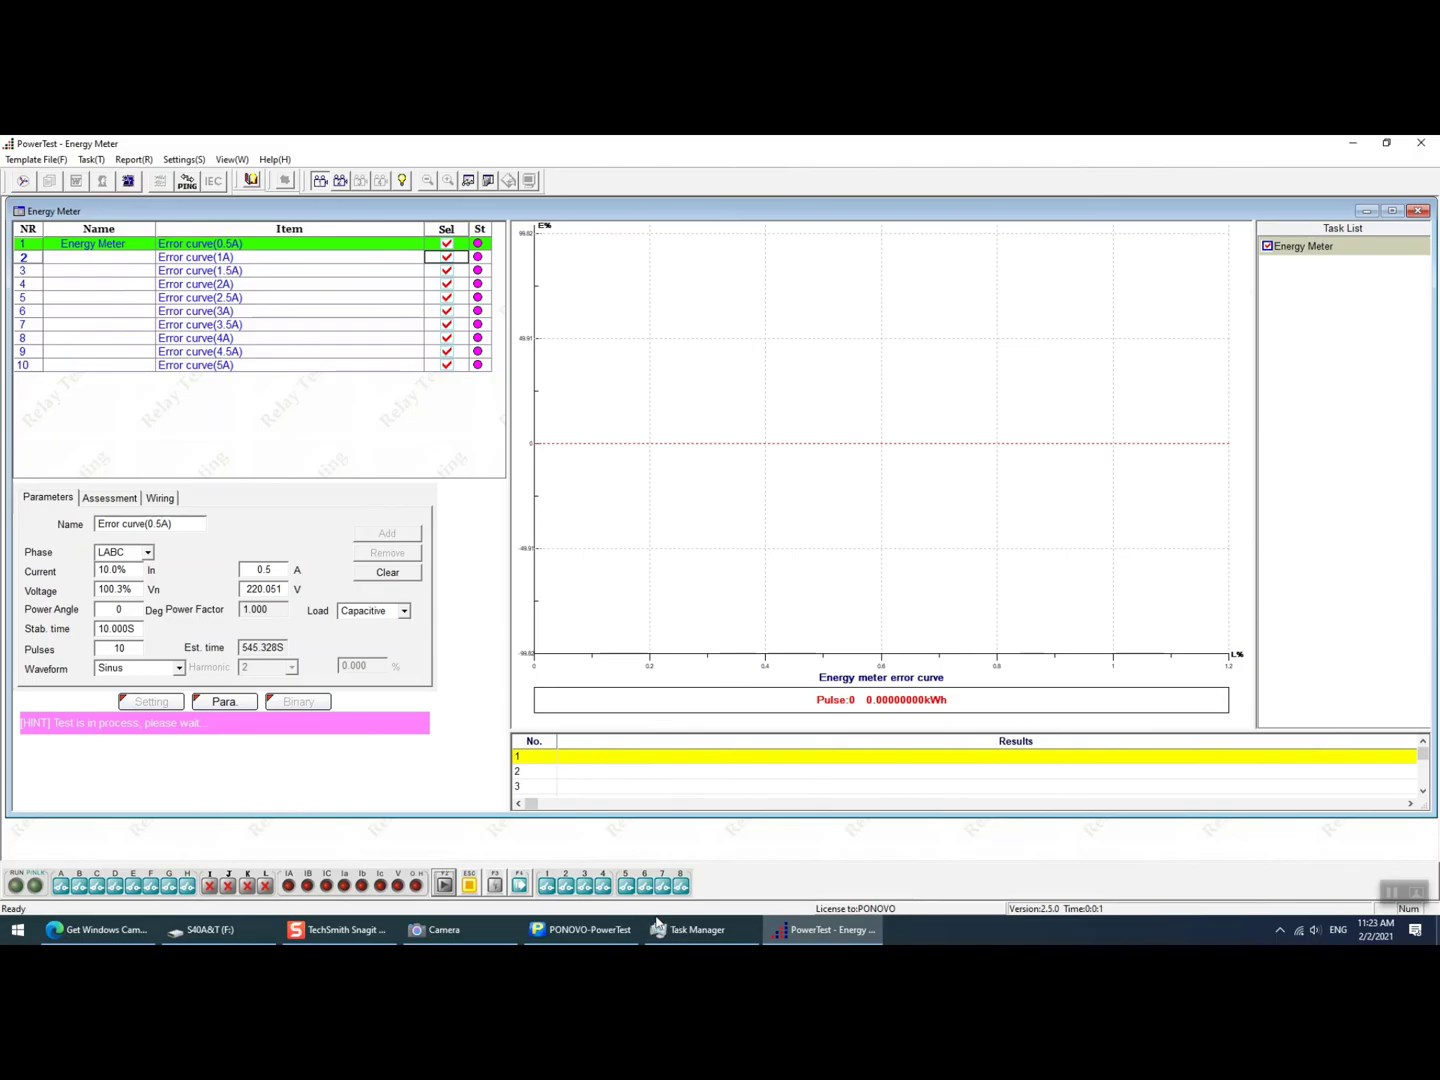
left_click(479, 935)
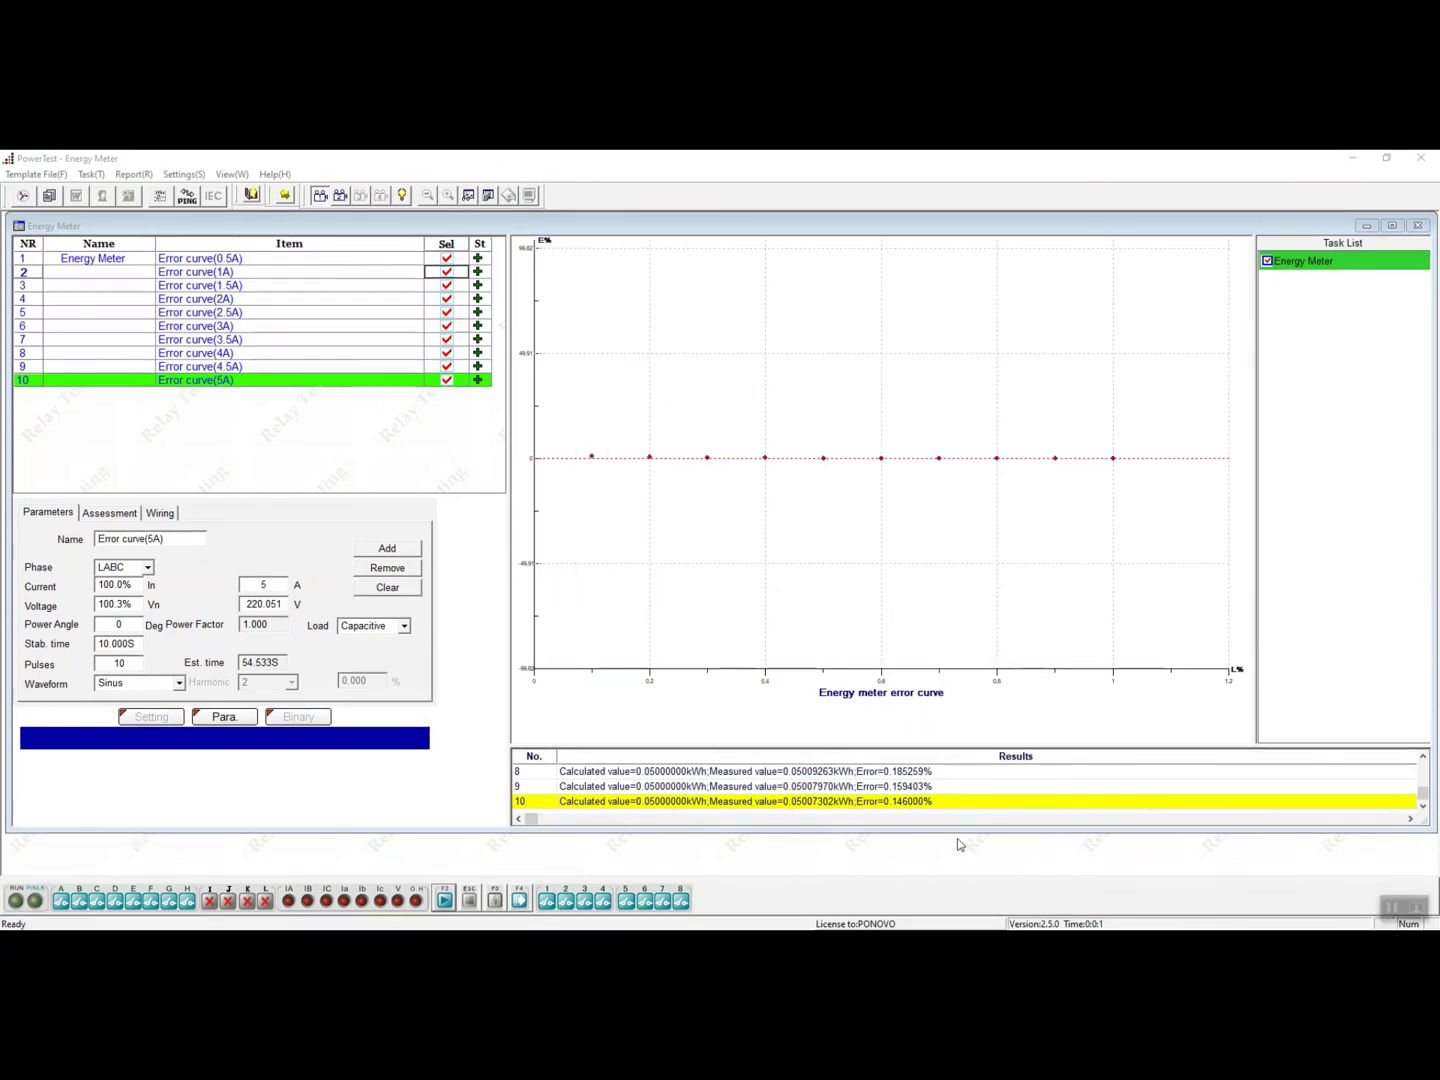
Open the report of the ten-point test and review the error curve plot and test result assessment.
left_click(45, 176)
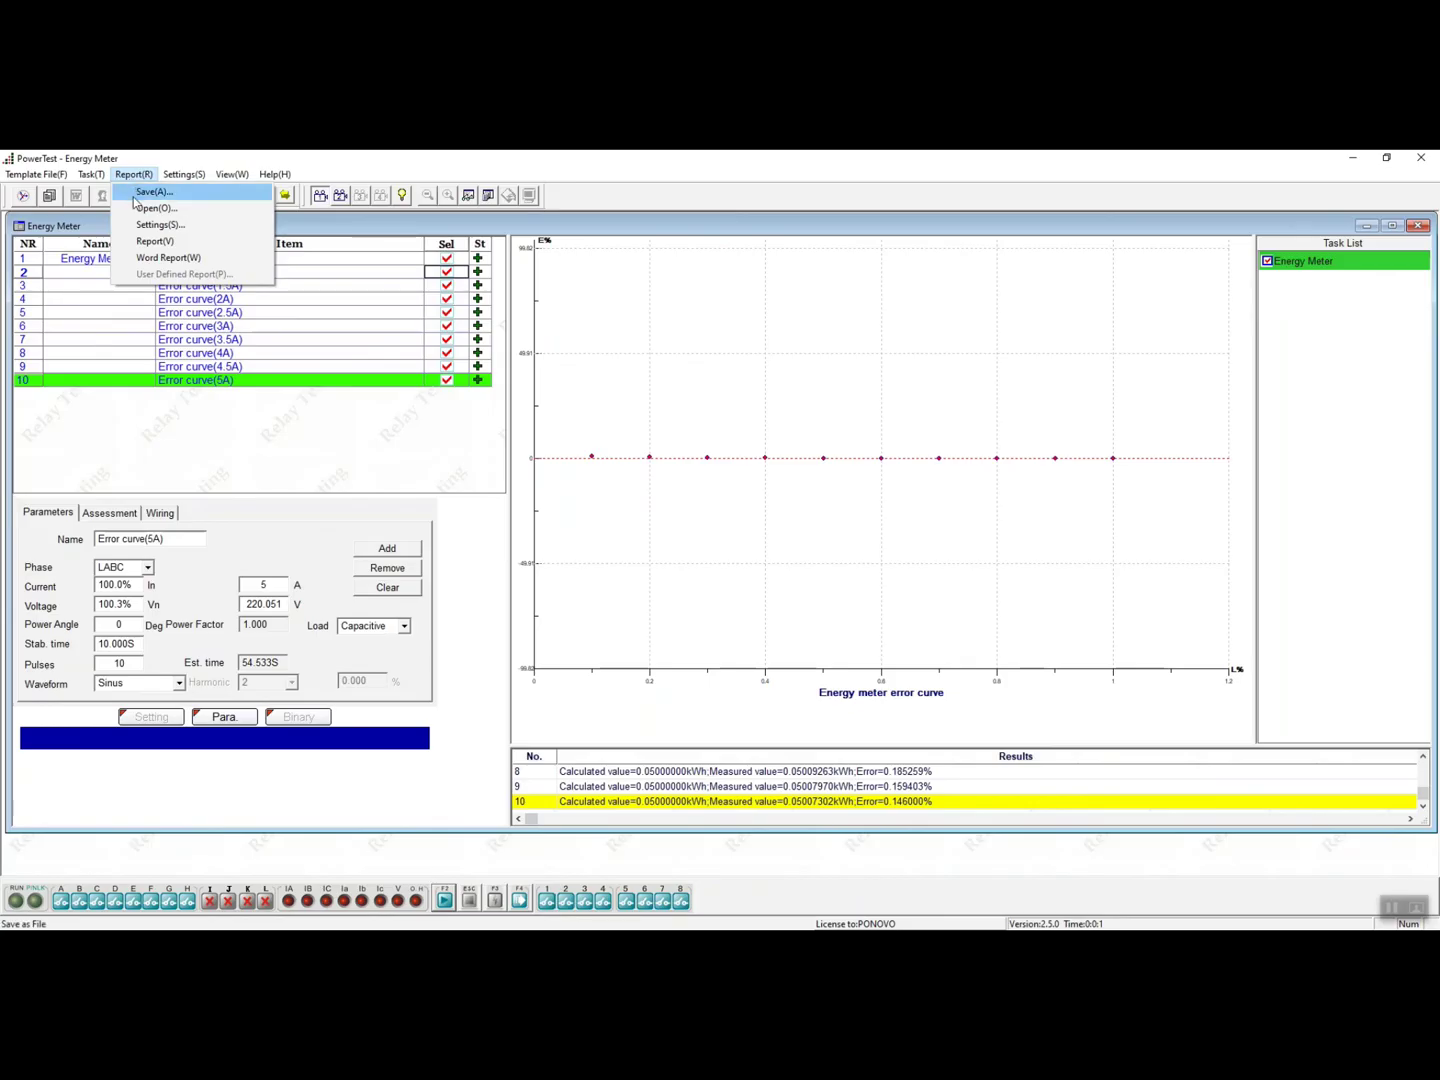
left_click(155, 241)
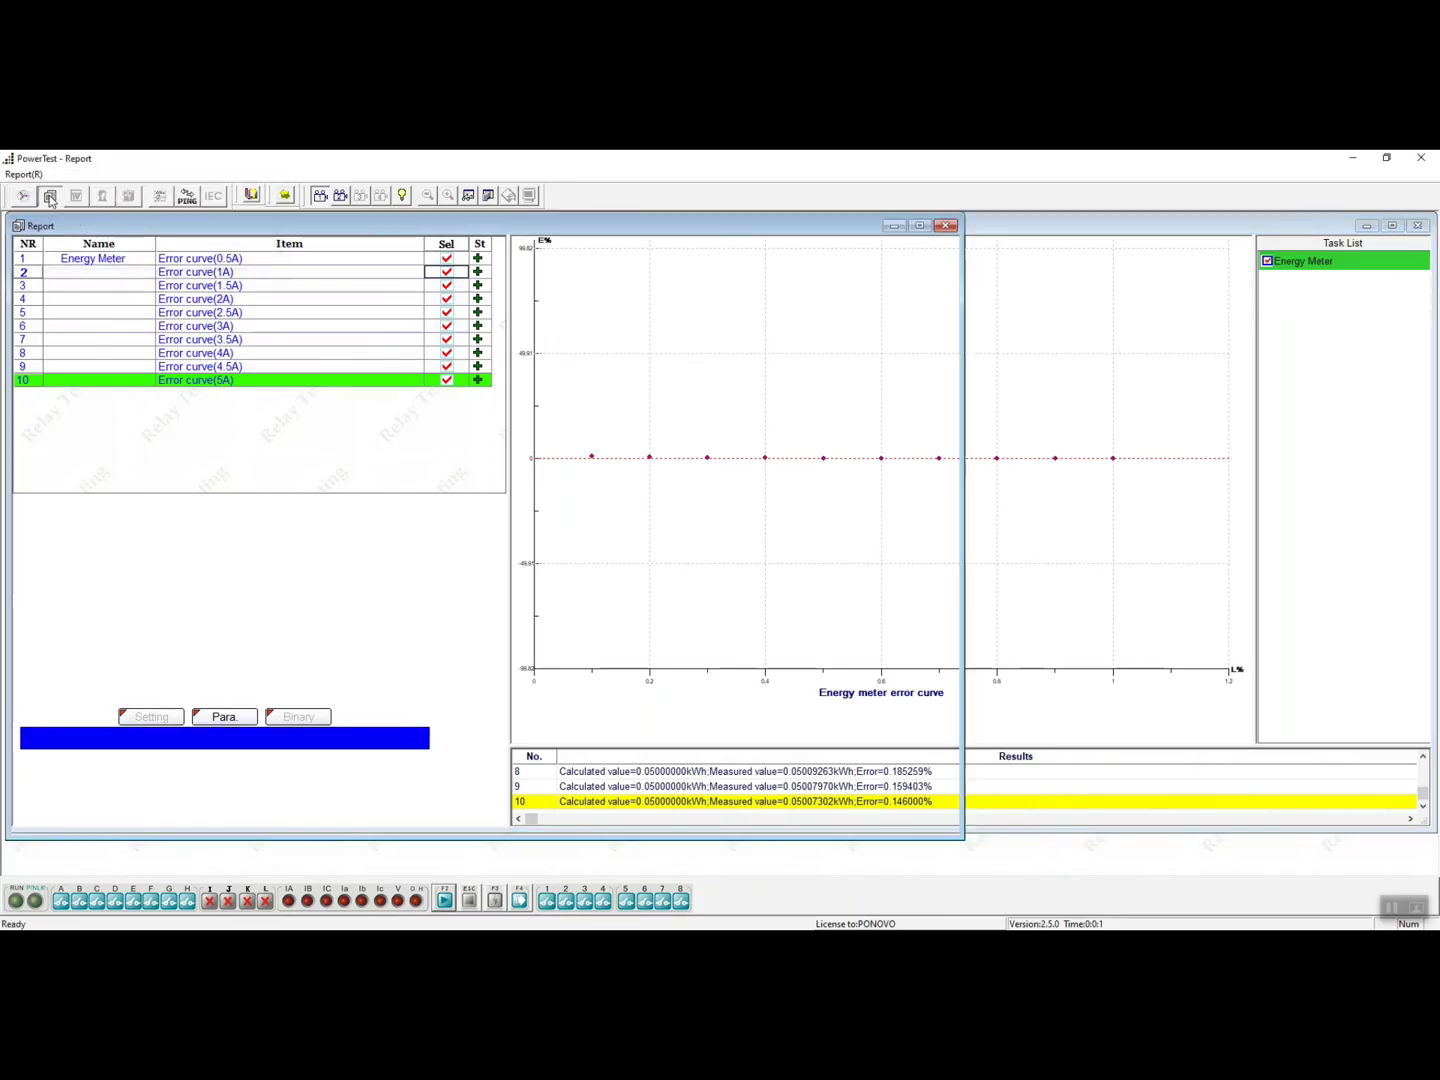
scroll(441, 408, "down", 20)
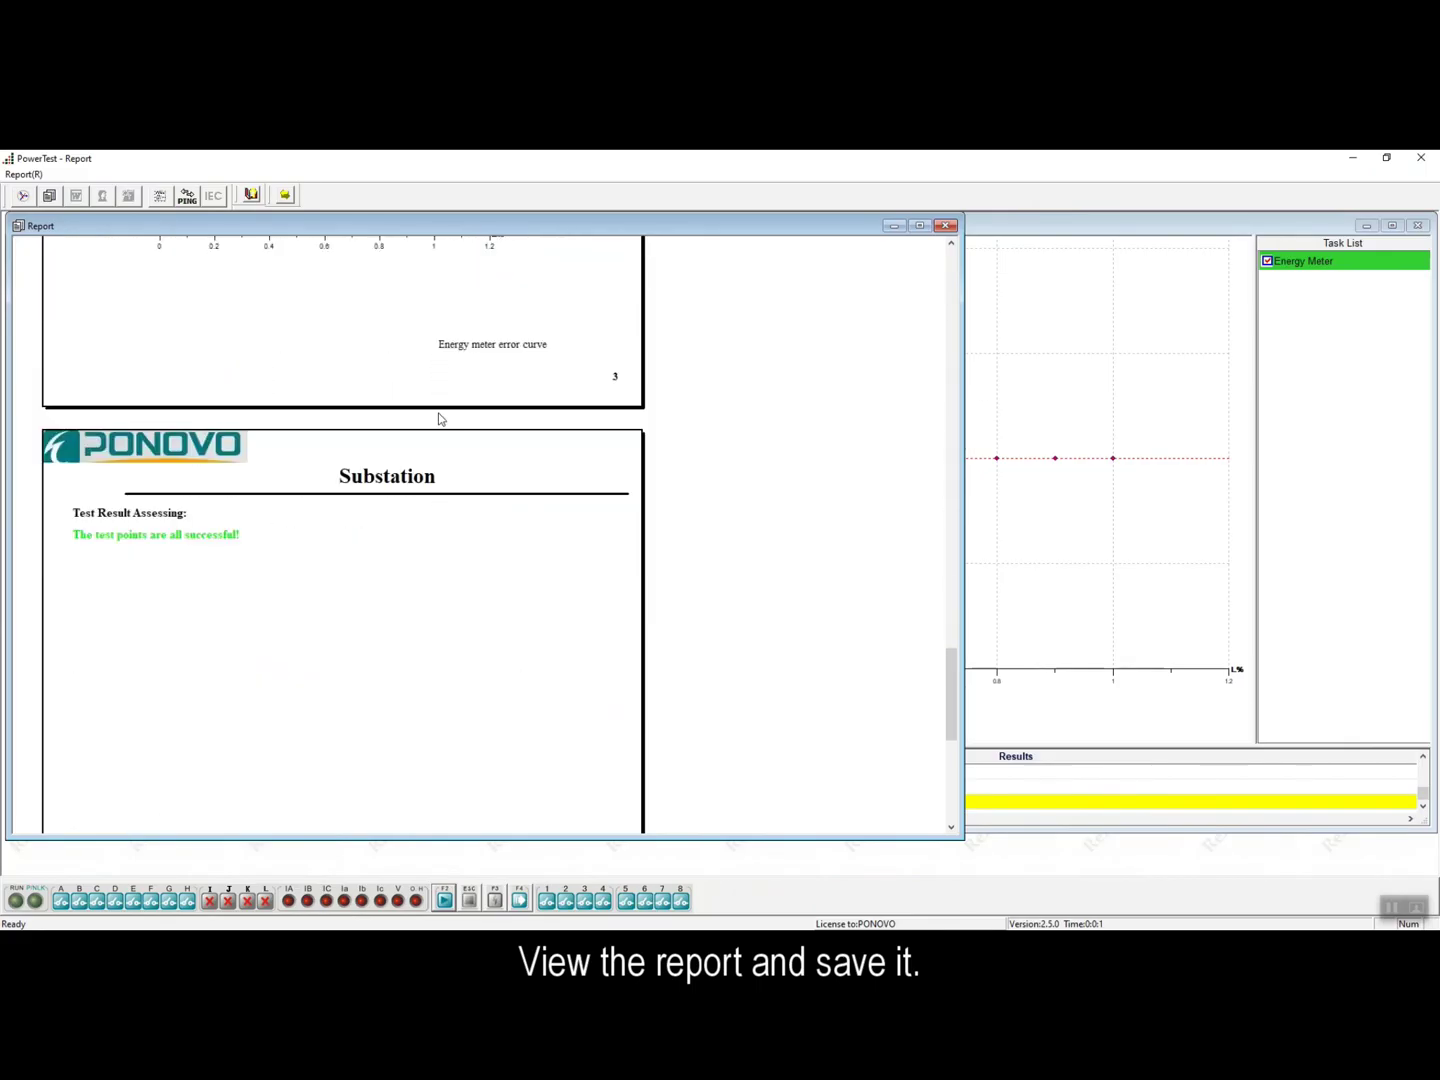
scroll(438, 413, "up", 4)
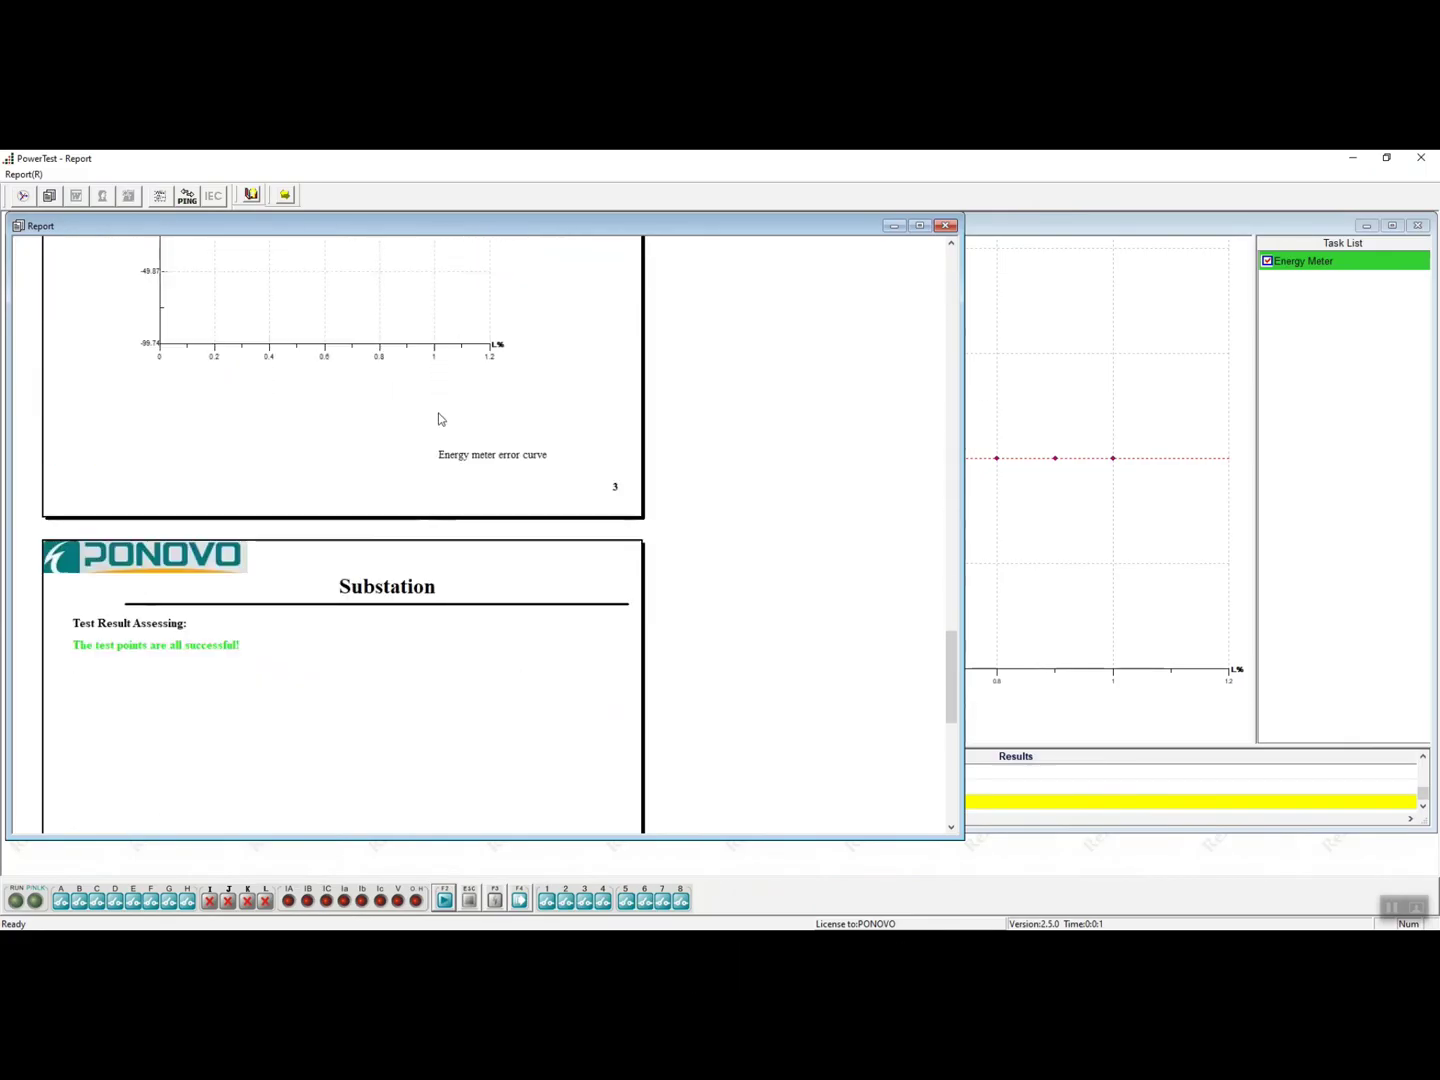
Save the test report in the Report folder under the file name DT862.
left_click(23, 174)
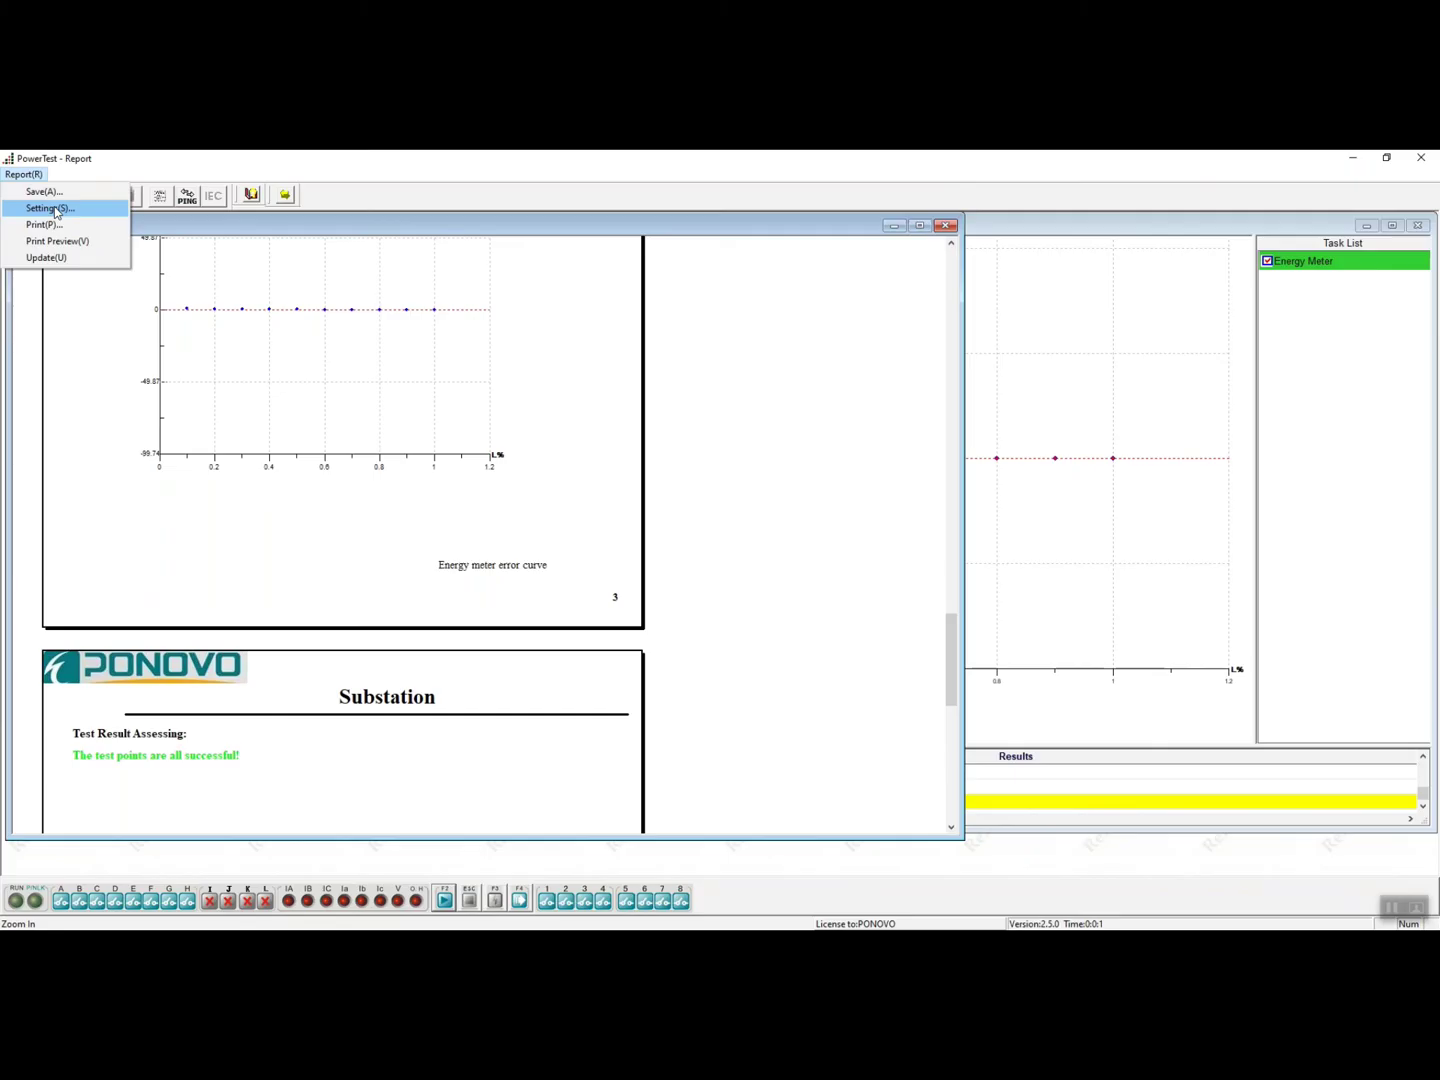
left_click(44, 191)
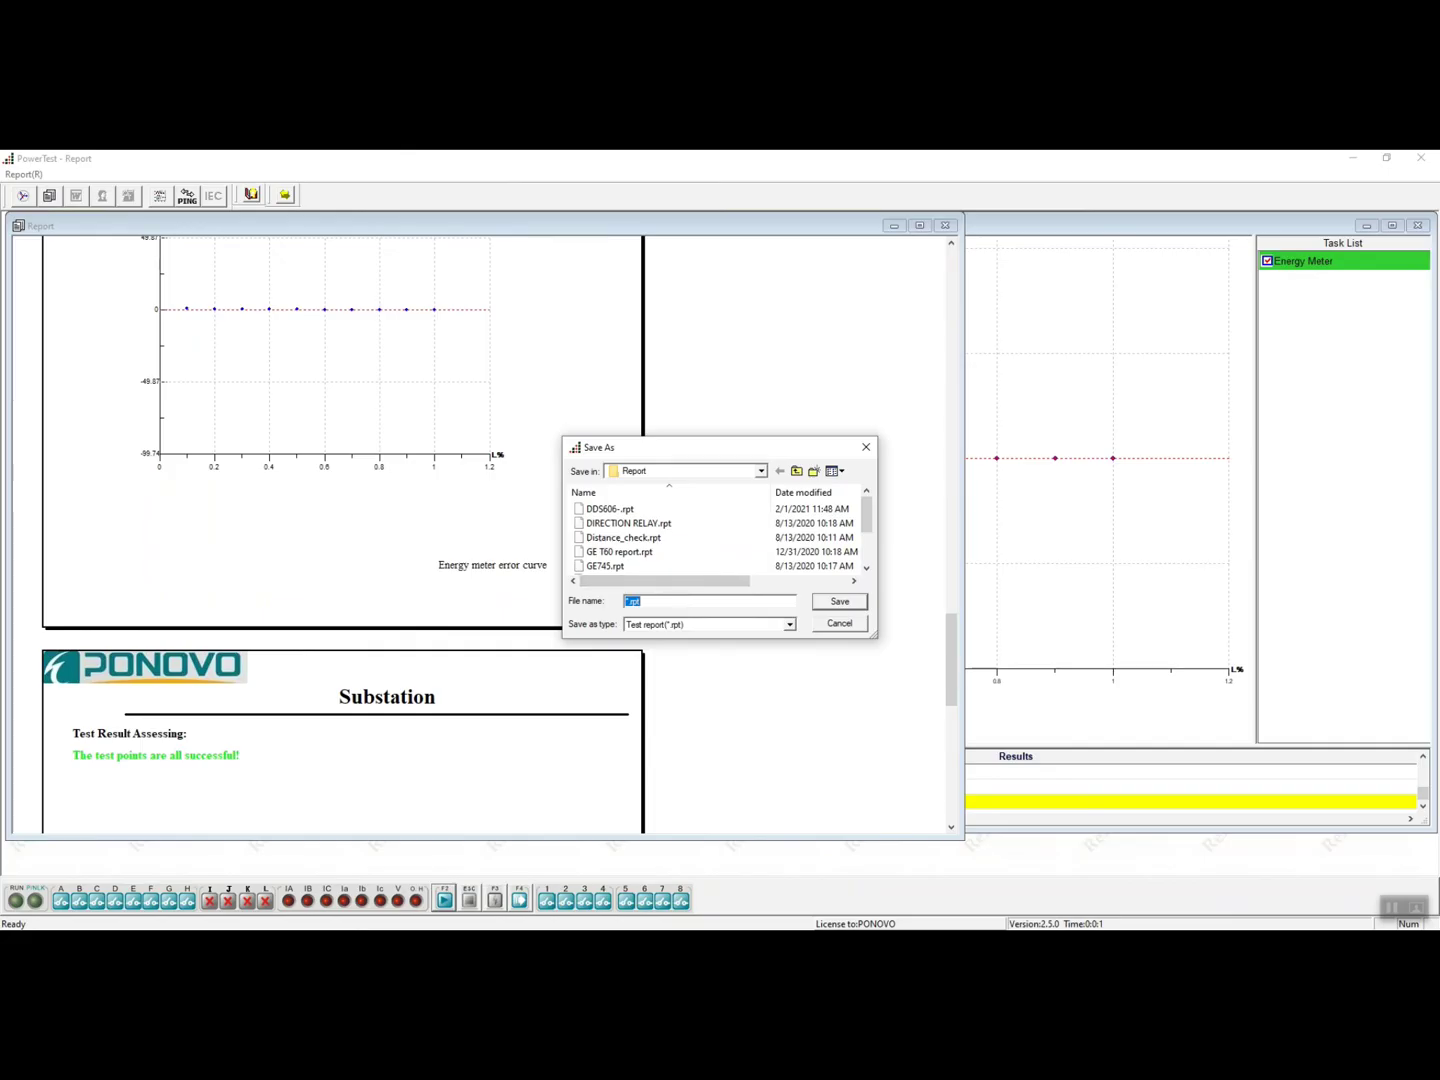
type("DT")
type("862")
left_click(839, 602)
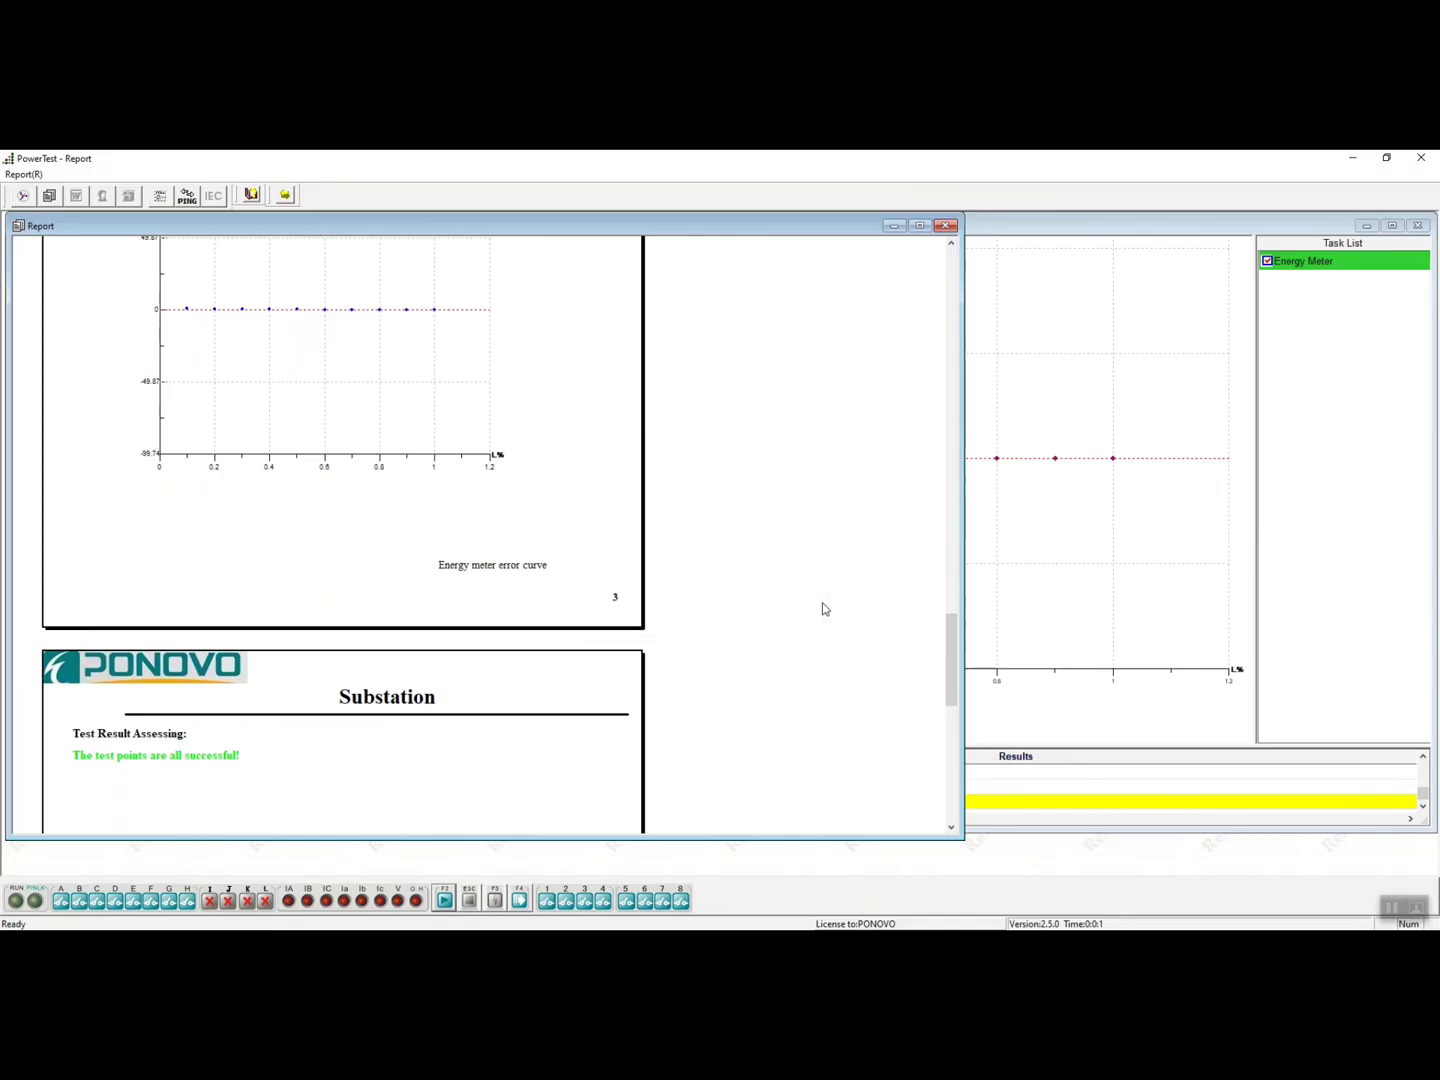